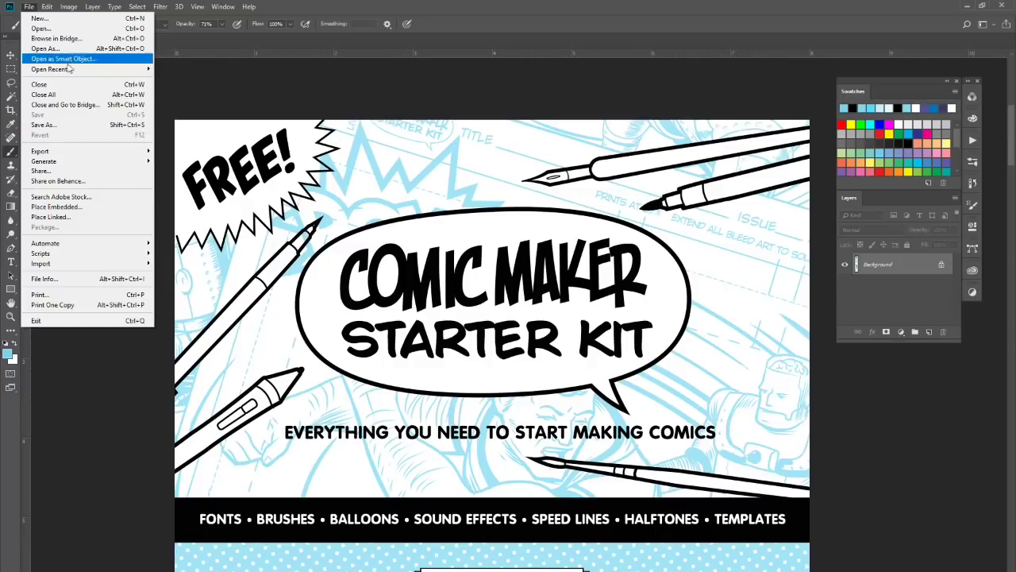
Step: Open Thumbnail-Template from the comic kit's Page-Templates > PNG folder
left_click(58, 30)
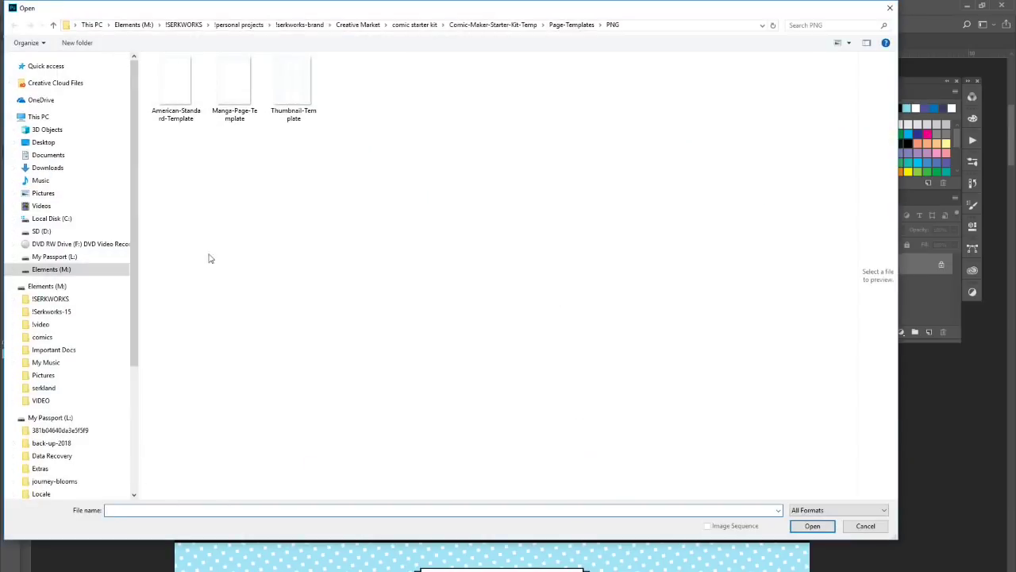
left_click(492, 25)
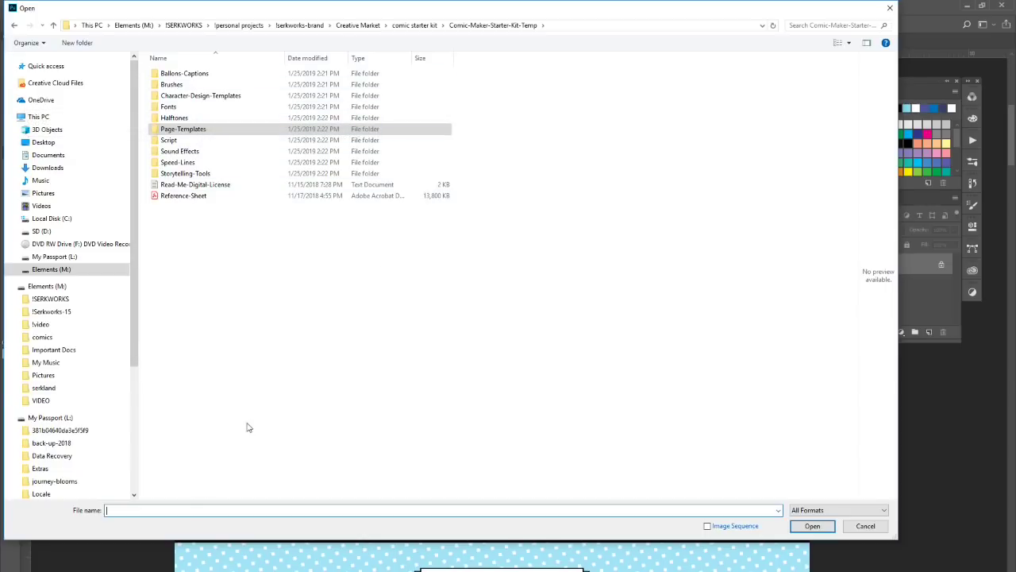
left_click(199, 129)
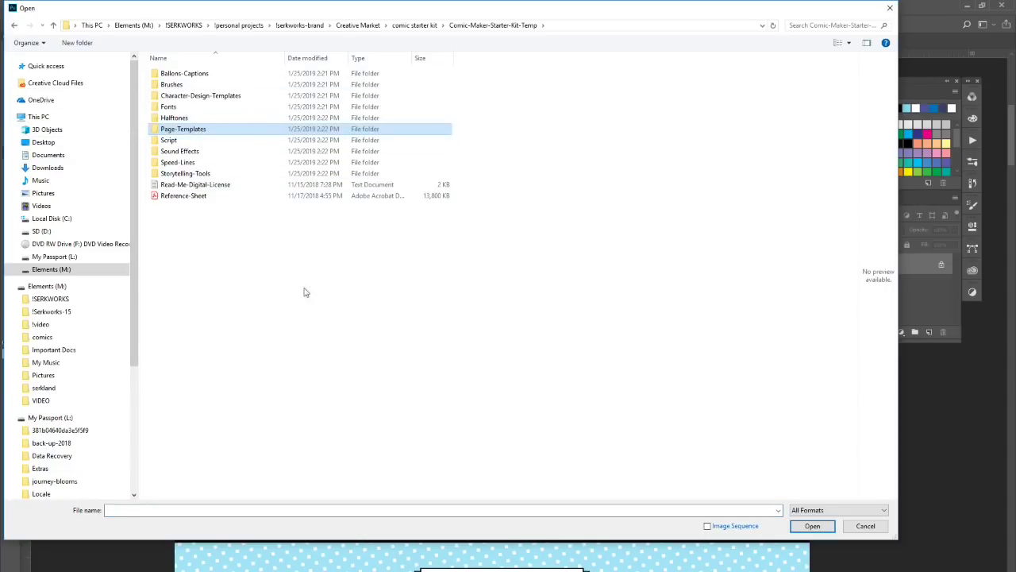
double_click(238, 131)
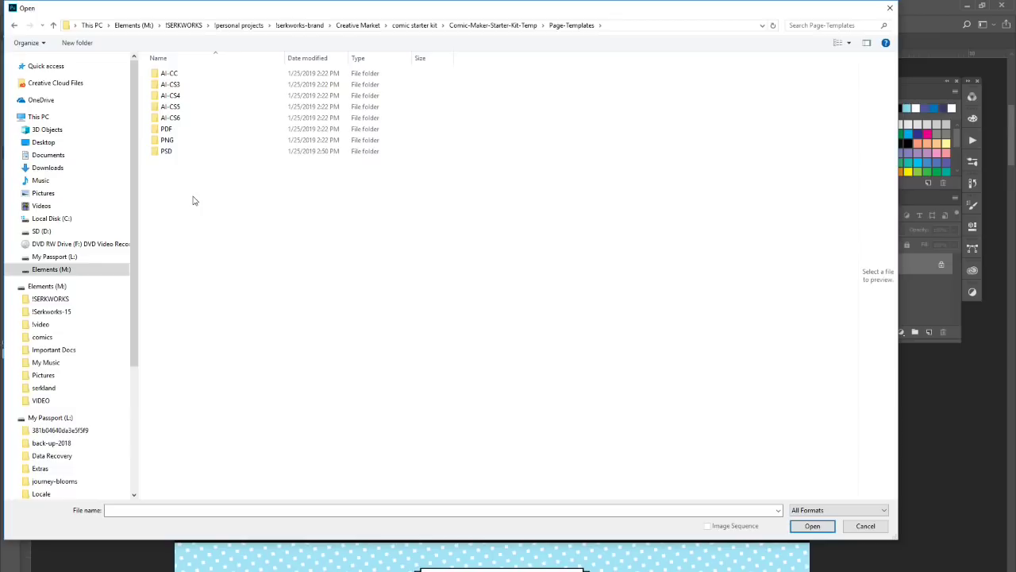
double_click(172, 140)
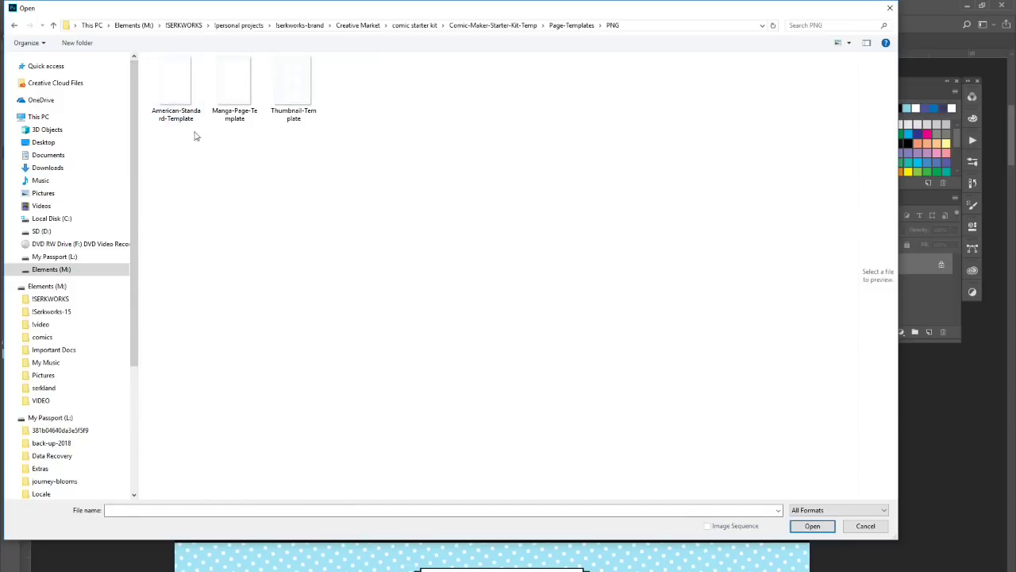
left_click(300, 104)
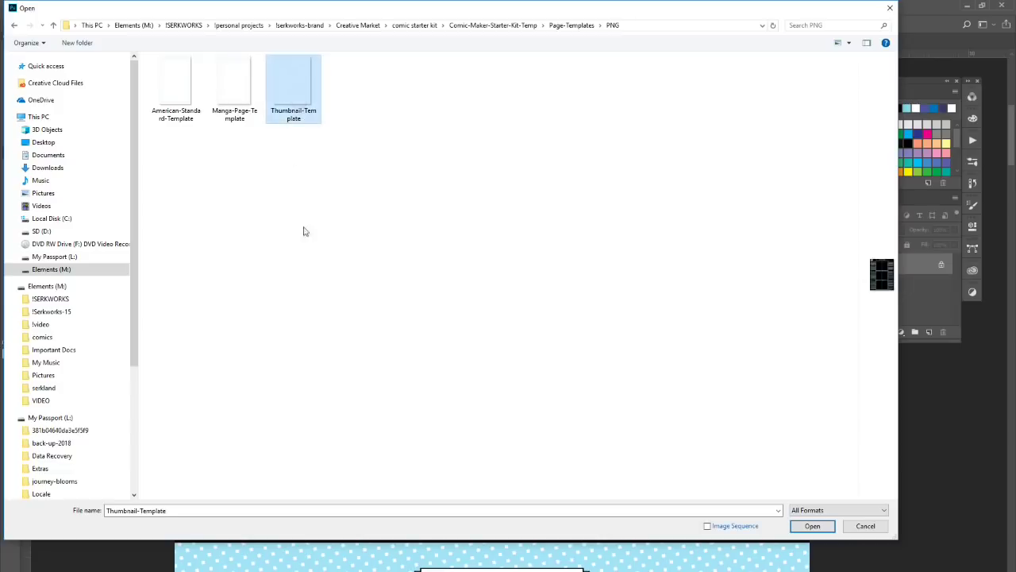
left_click(813, 527)
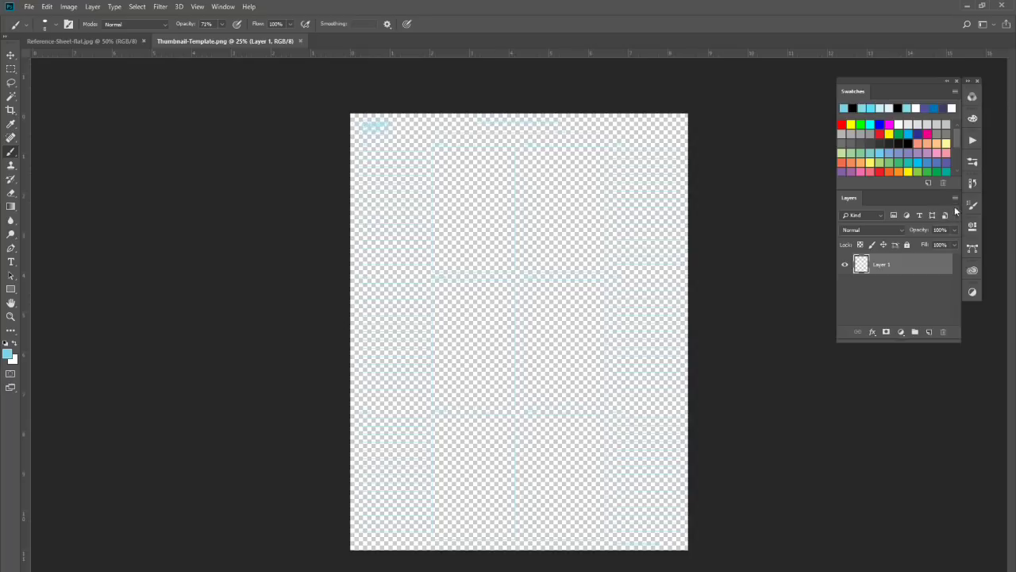
Step: Add Layer 2 beneath the template layer and fill it with white
left_click(955, 200)
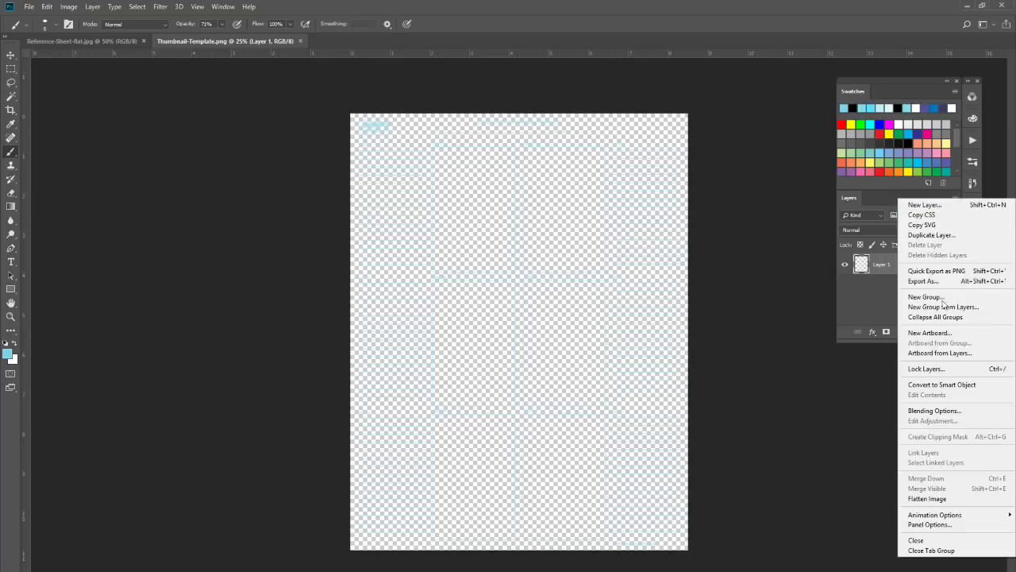
left_click(926, 205)
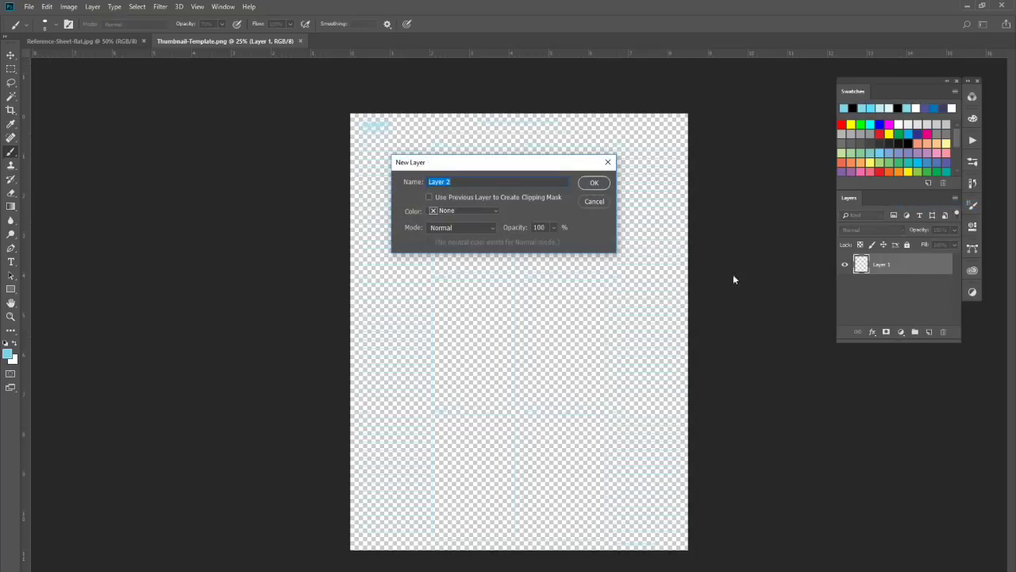
key("Return")
left_click_drag(919, 266, 917, 297)
key("ctrl+BackSpace")
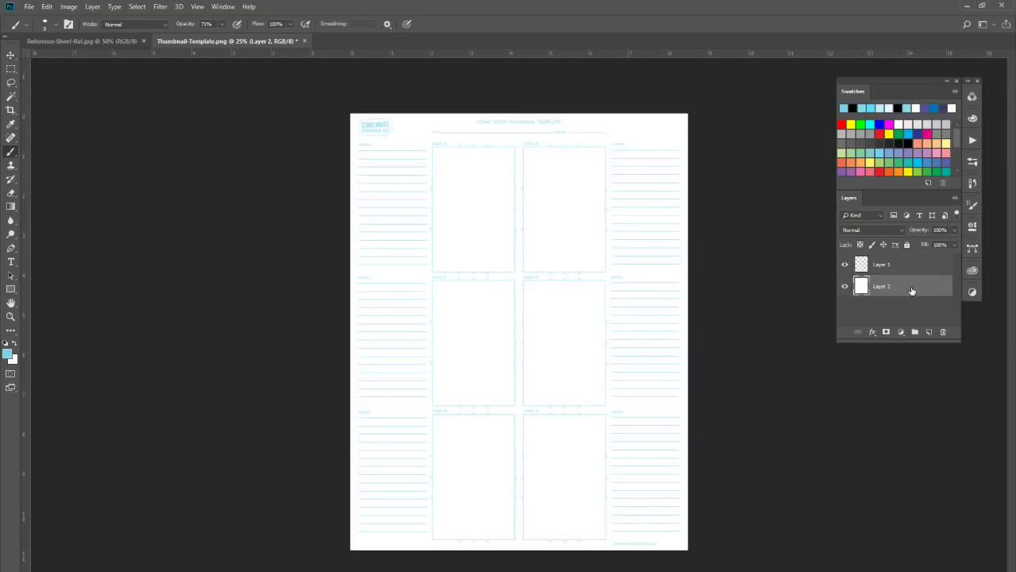
Step: Add an empty Layer 3 between them and zoom the view to 50%
left_click(956, 198)
left_click(923, 207)
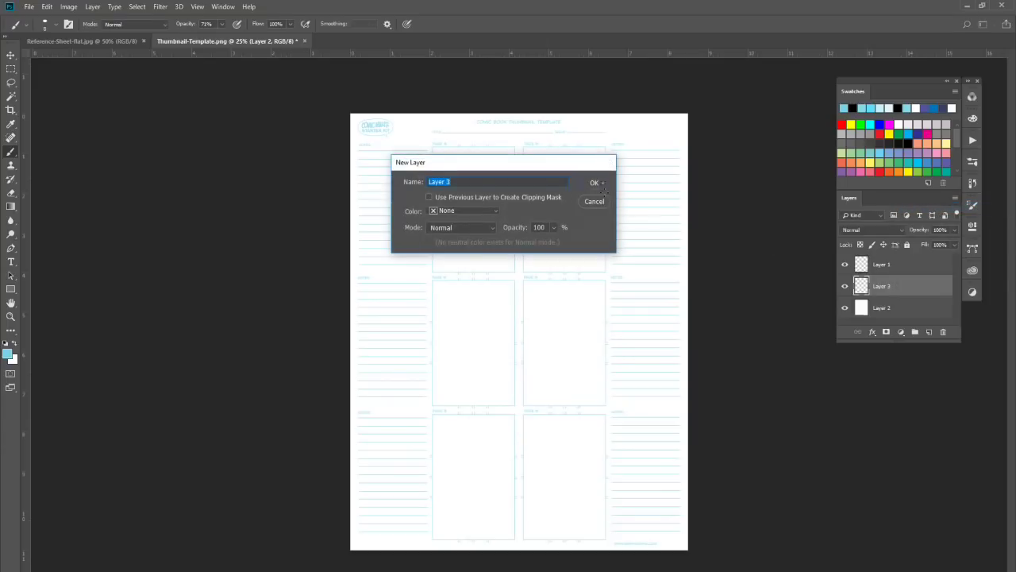
key("Return")
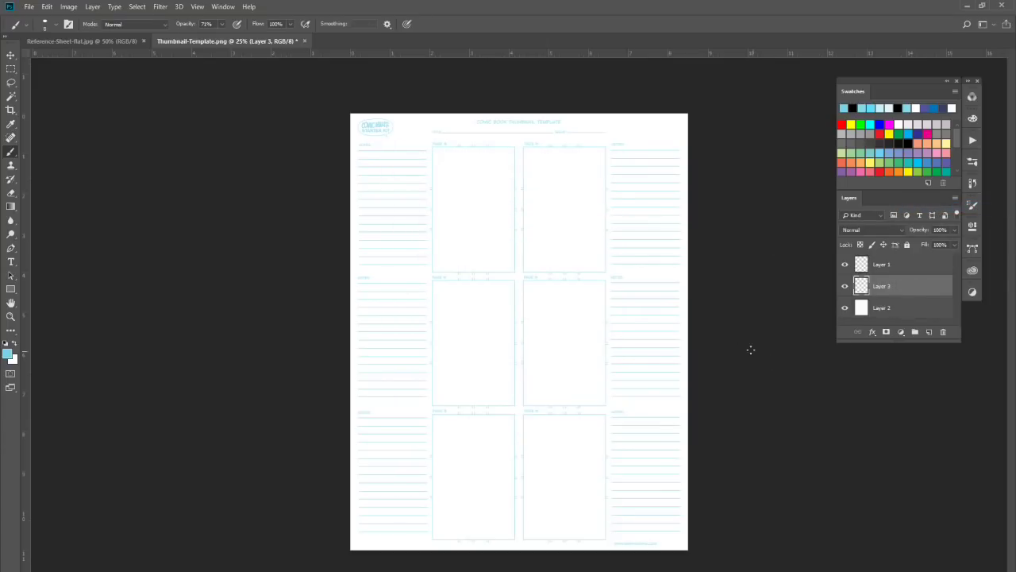
left_click(10, 316)
left_click(500, 222)
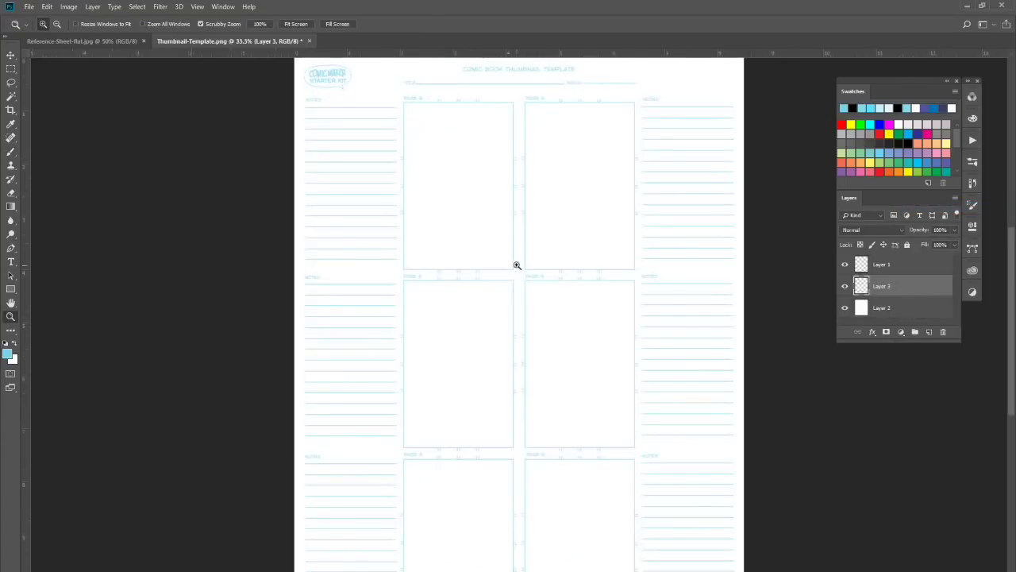
Step: Set the Brush tool to the Pencil Hard Lead preset from the Serkworks Brushes folder
scroll(983, 436, "up", 3)
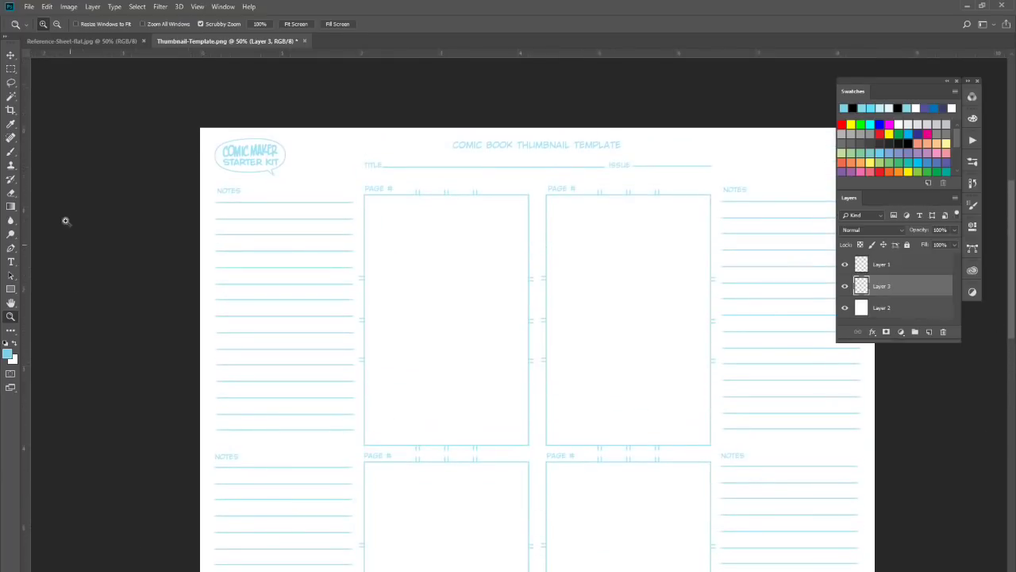
left_click(11, 152)
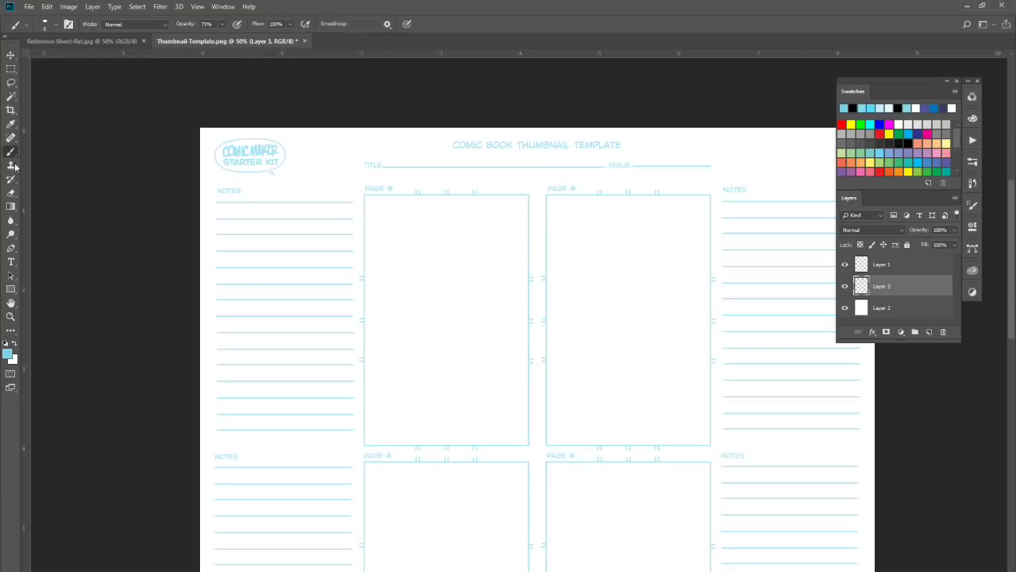
left_click(56, 27)
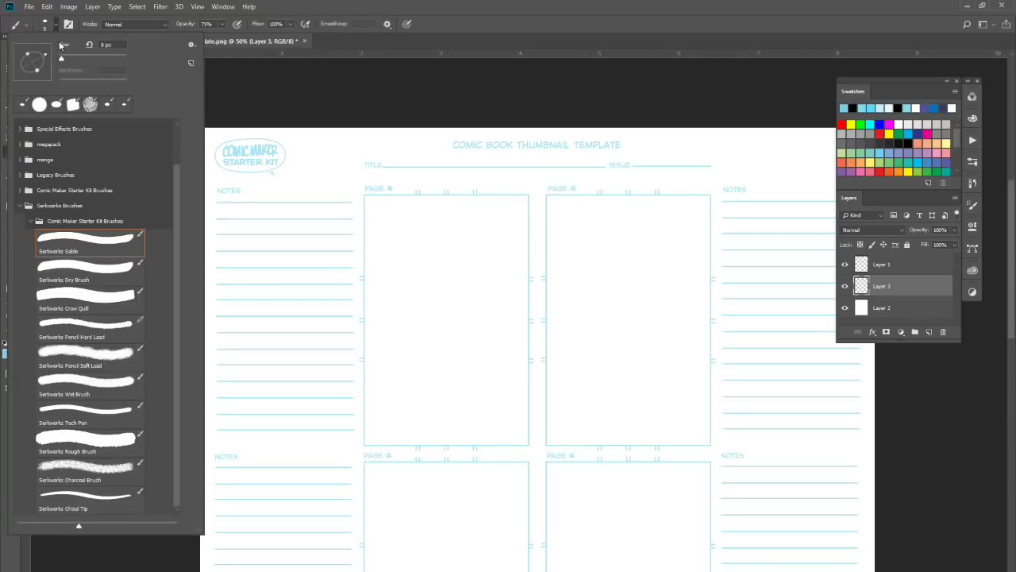
left_click(21, 204)
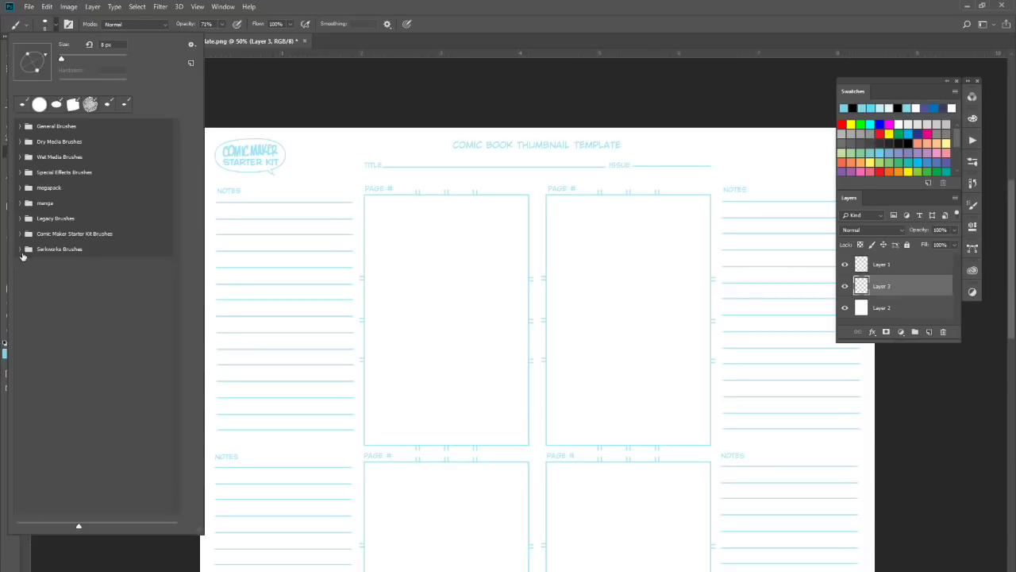
left_click(20, 249)
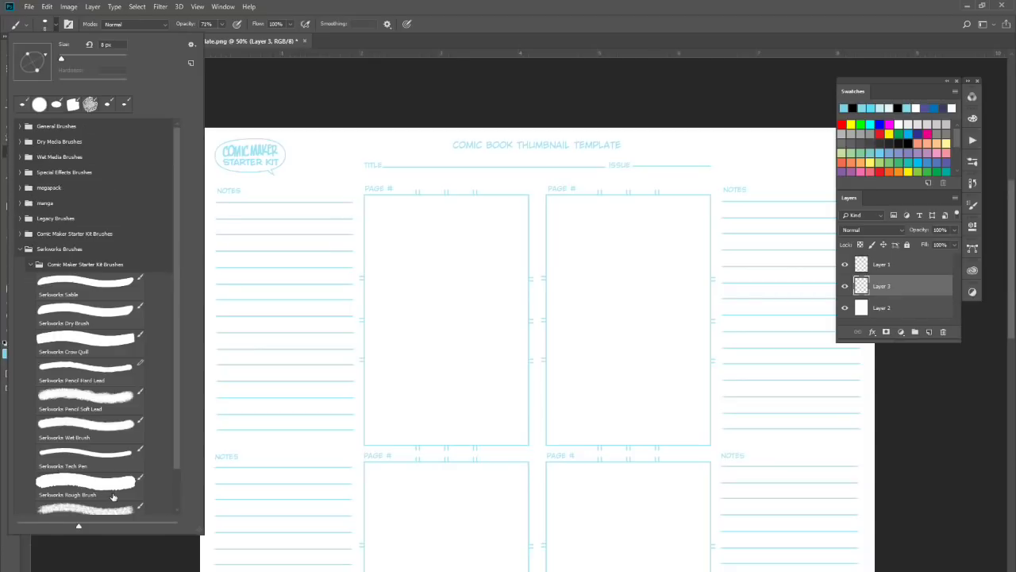
left_click_drag(176, 240, 175, 303)
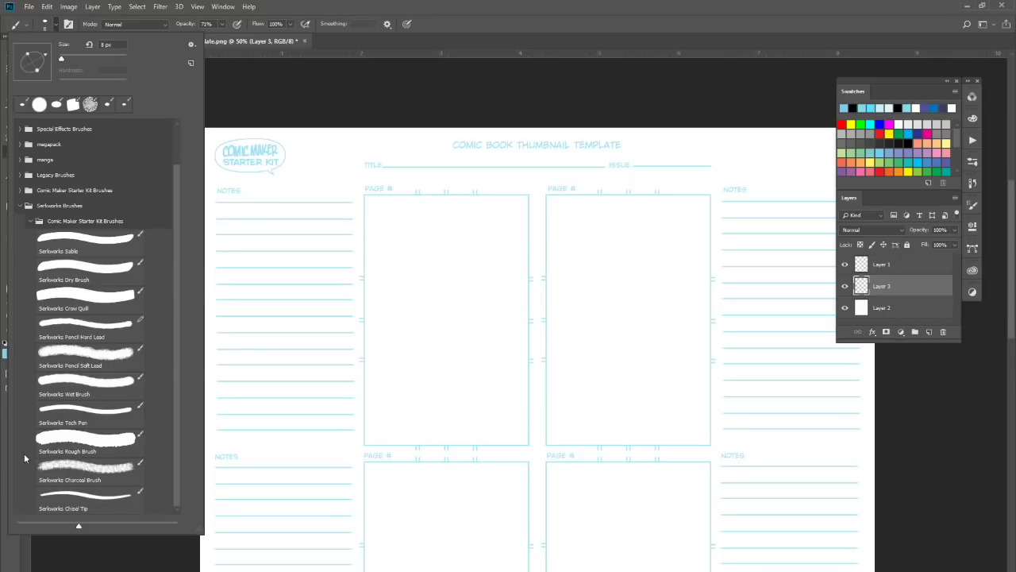
left_click(119, 326)
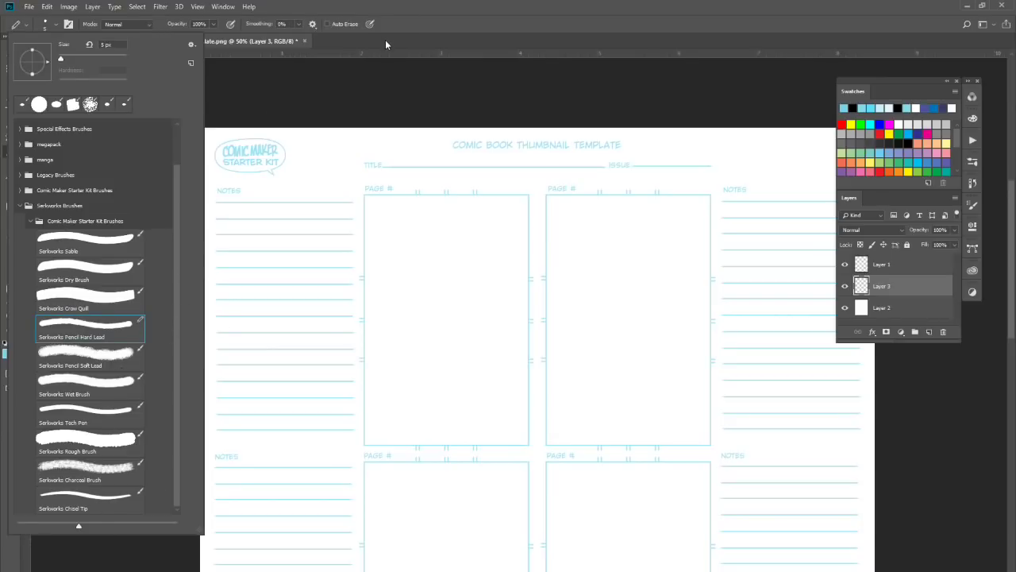
left_click(319, 102)
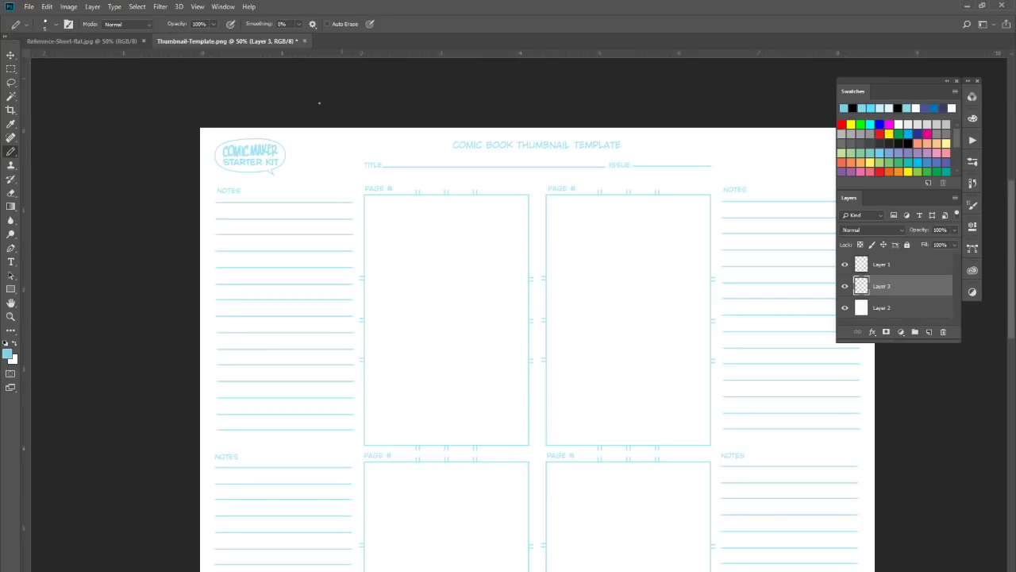
right_click(15, 152)
left_click(45, 149)
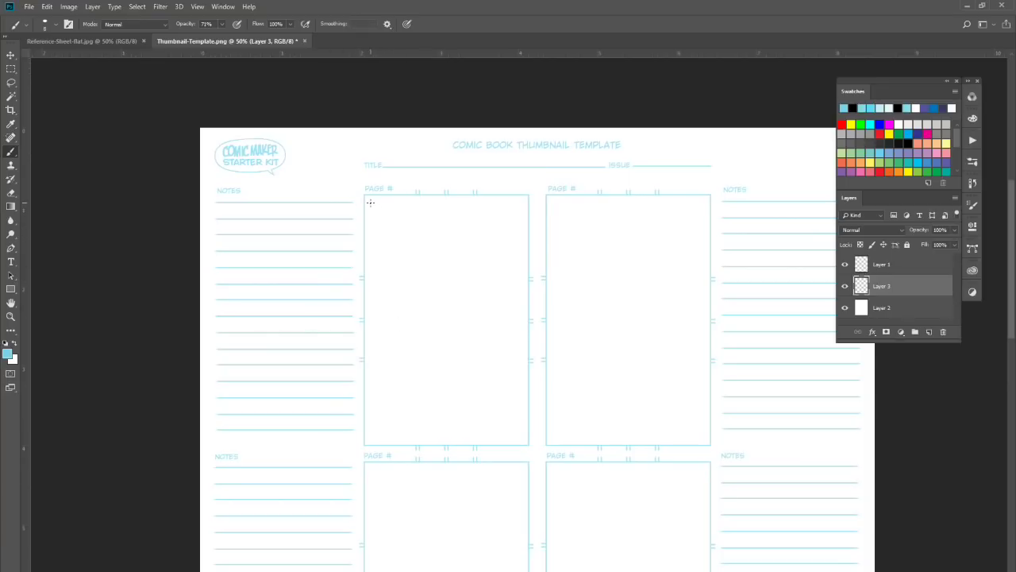
Step: Draw a wide rectangular border across the top of the first page box
left_click(483, 205, "shift")
left_click(522, 203, "shift")
left_click(522, 224, "shift")
left_click(523, 260, "shift")
left_click(433, 260, "shift")
left_click(372, 261, "shift")
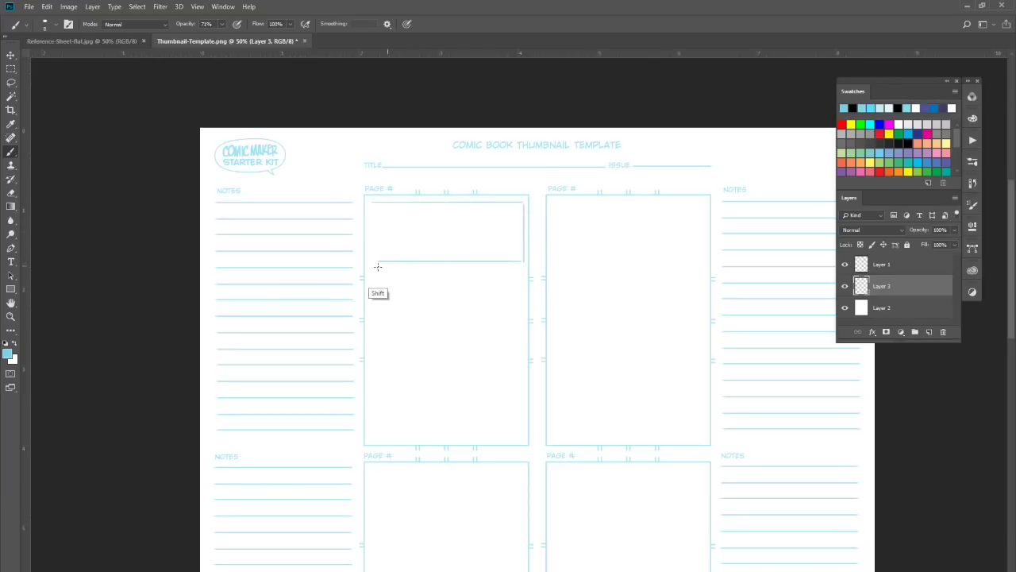
left_click(372, 203, "shift")
Step: Zoom to 100% to check the border, then back out to 66.7% with the brush reselected
left_click(11, 316)
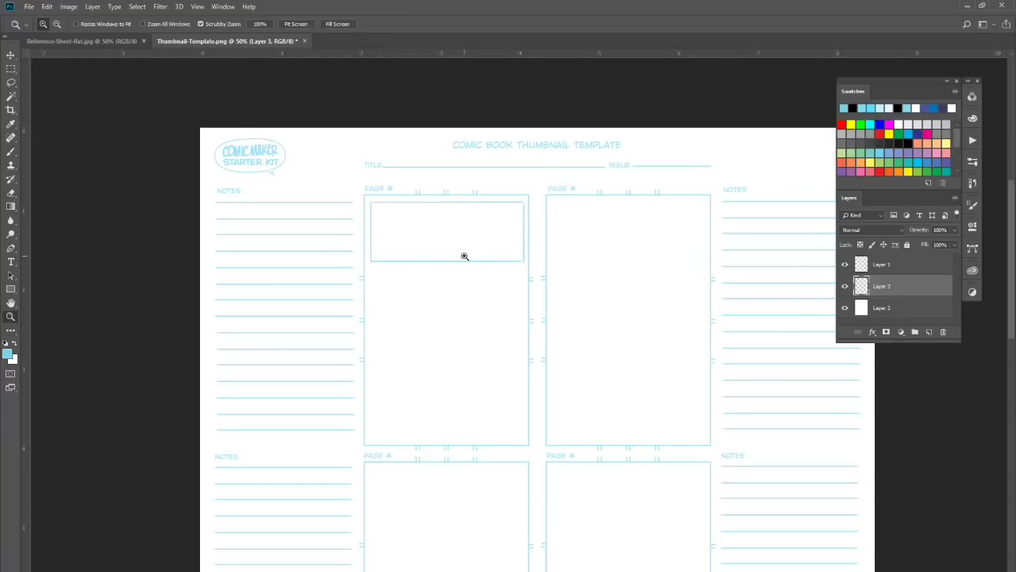
left_click(466, 252)
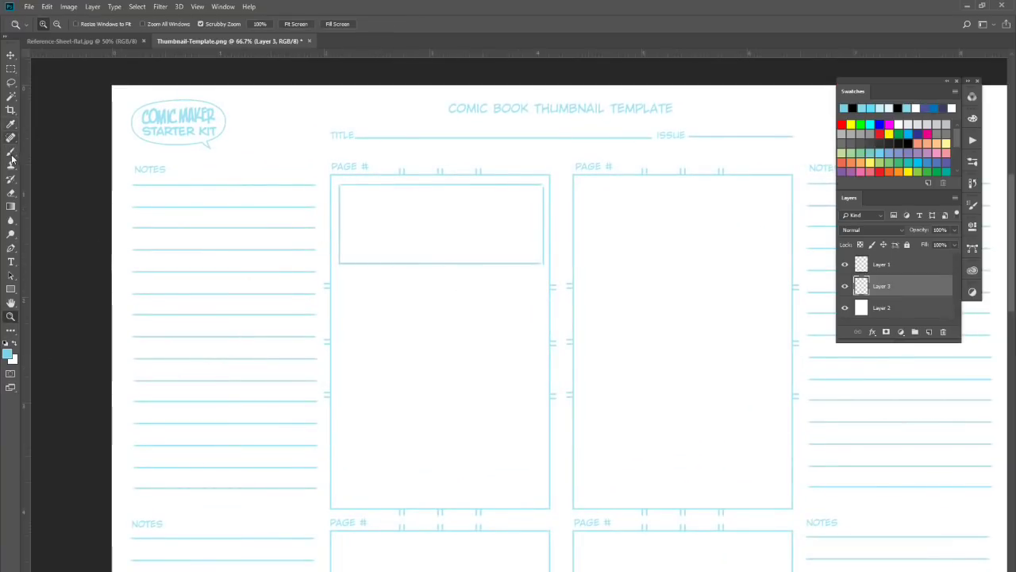
left_click(260, 23)
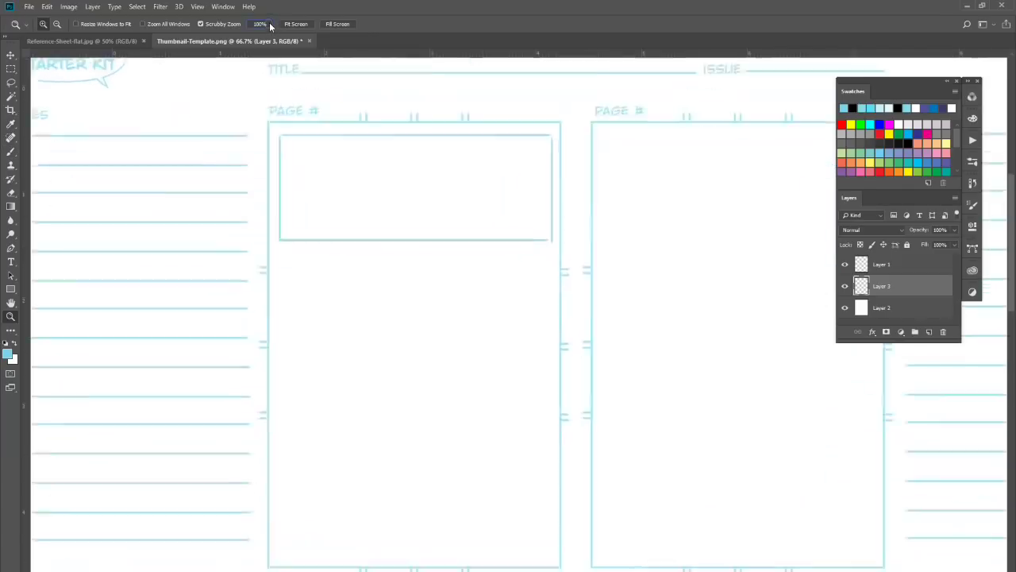
left_click(471, 200, "alt")
key("b")
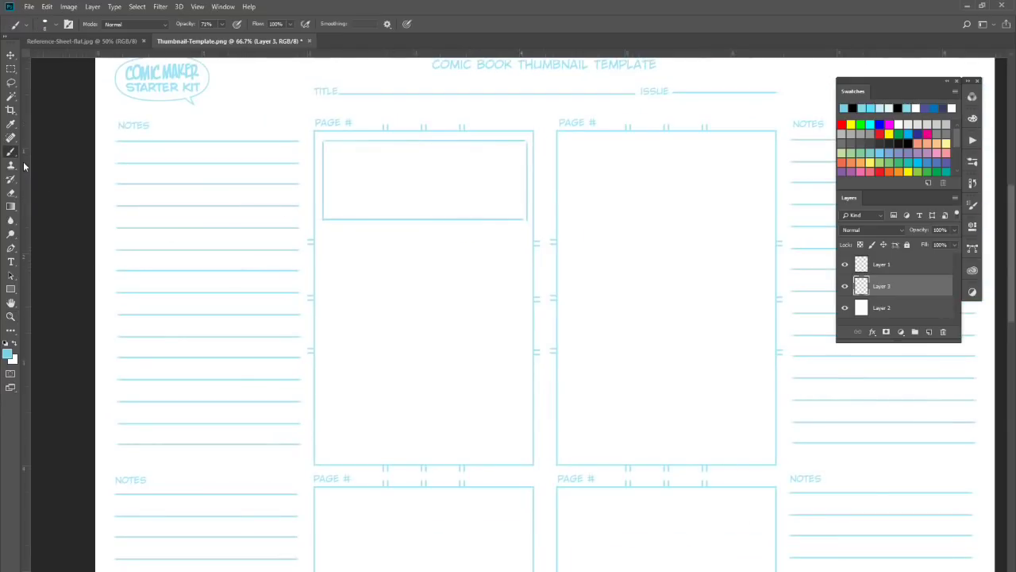
left_click(221, 25)
left_click(420, 9)
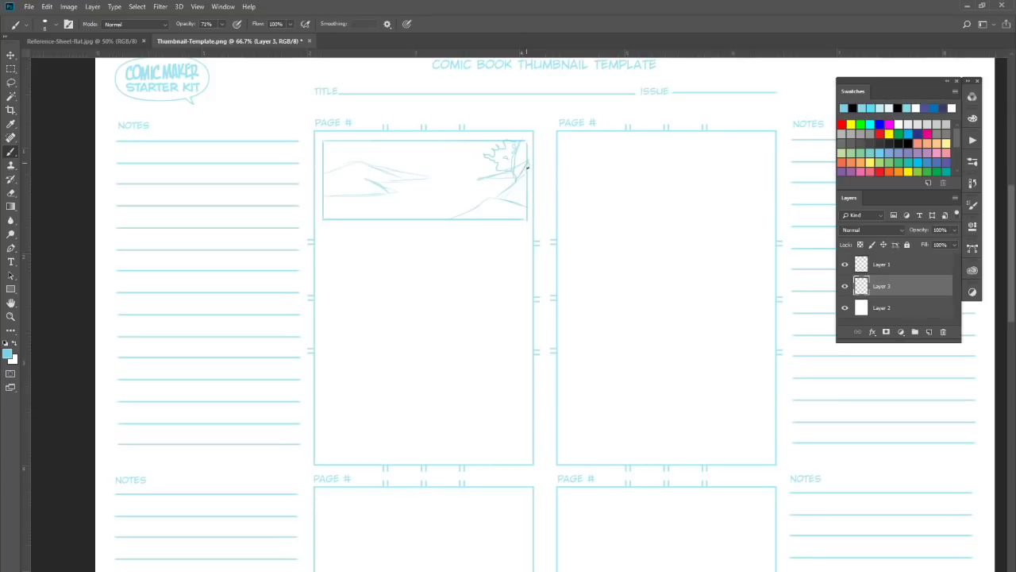
Step: Sketch the character, horizon and shoreline, then draw a small panel's left, top and right edges
left_click_drag(517, 155, 519, 169)
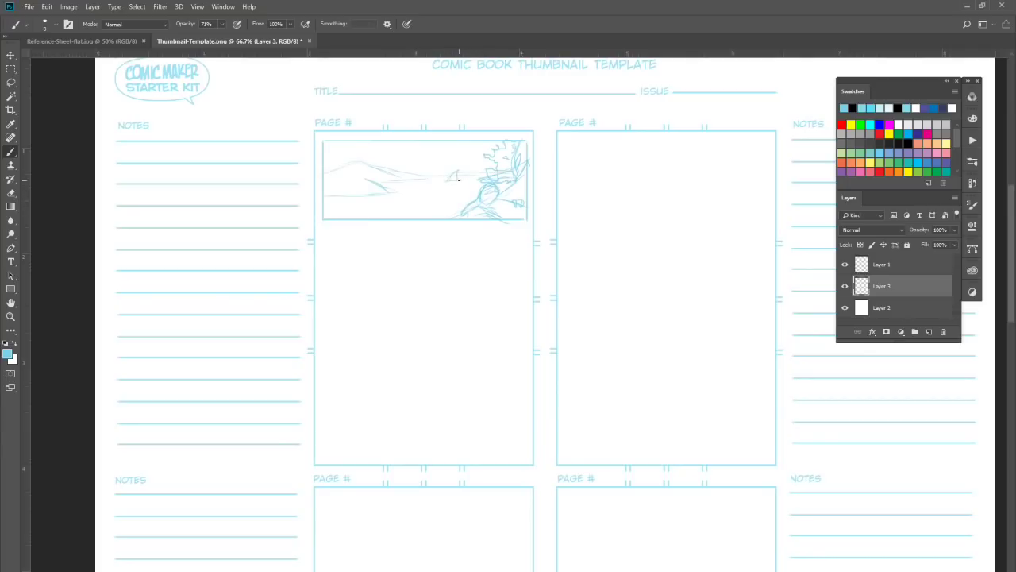
left_click_drag(317, 157, 511, 152)
mouse_move(421, 177)
left_mouse_down()
mouse_move(357, 193)
mouse_move(324, 172)
left_mouse_up()
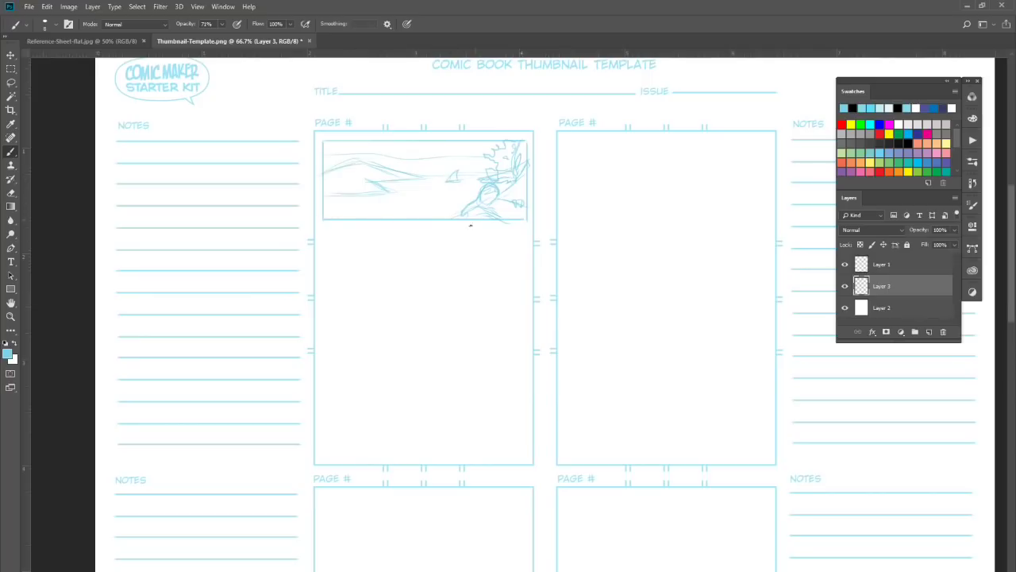
left_click_drag(324, 227, 324, 321)
mouse_move(325, 227)
left_mouse_down()
mouse_move(397, 227)
mouse_move(390, 317)
left_mouse_up()
Step: Close the small panel's bottom edge and sketch a figure's face and arm inside it
left_click_drag(324, 321, 397, 321)
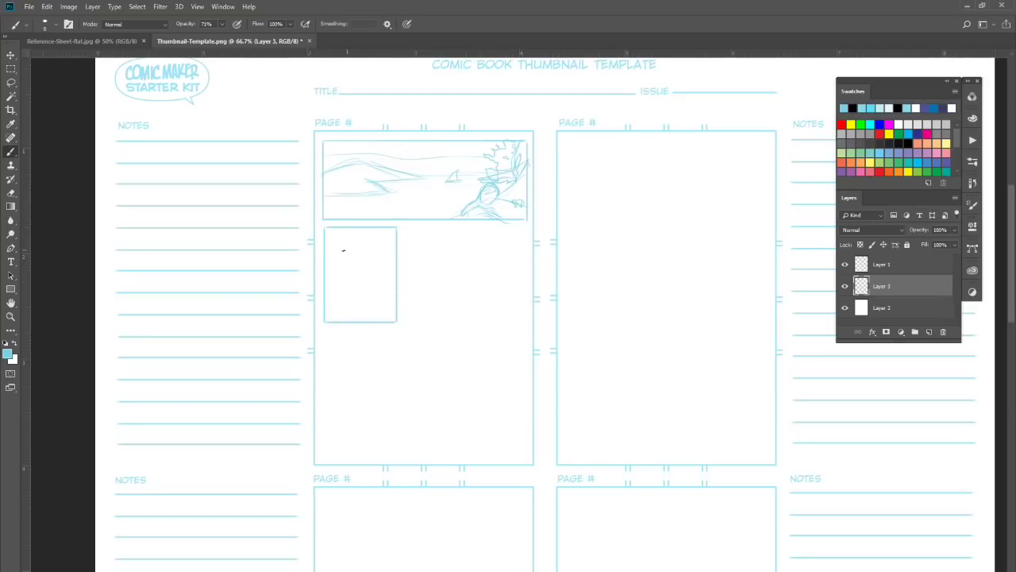
mouse_move(370, 234)
left_mouse_down()
mouse_move(369, 266)
mouse_move(329, 295)
left_mouse_up()
mouse_move(372, 255)
left_mouse_down()
mouse_move(356, 259)
mouse_move(367, 228)
left_mouse_up()
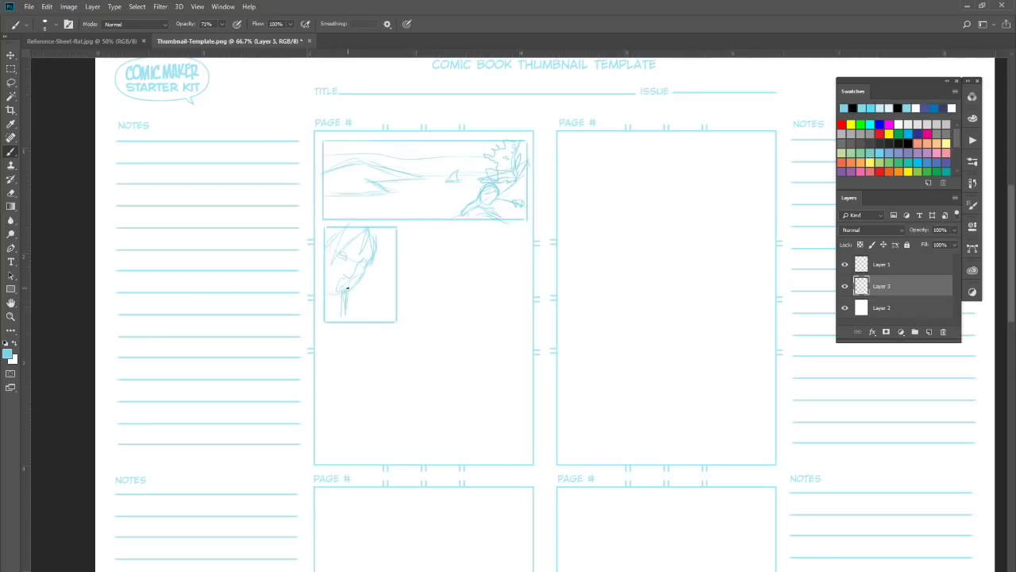
left_click_drag(353, 294, 393, 273)
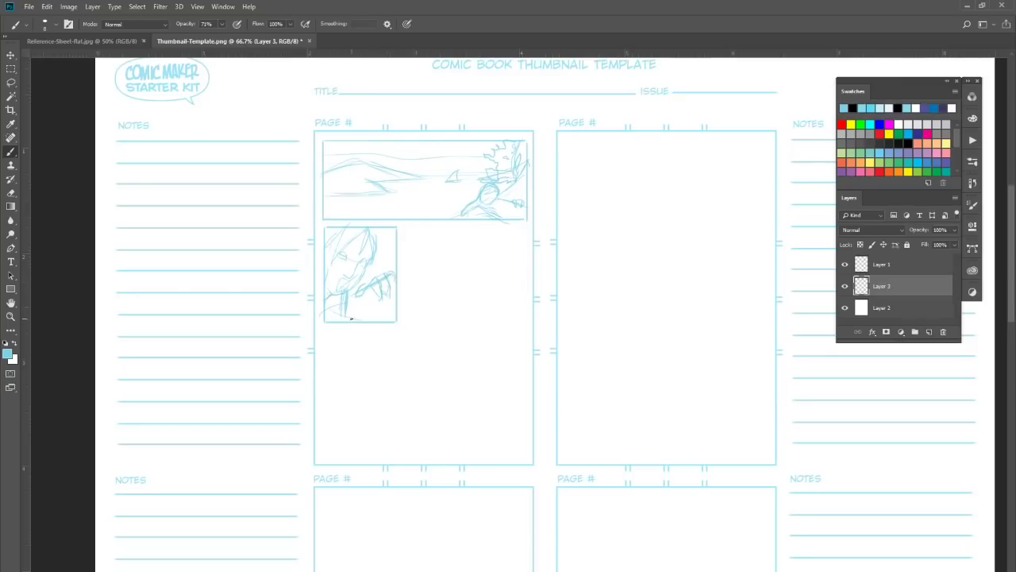
left_click_drag(341, 316, 394, 305)
left_click_drag(373, 235, 384, 250)
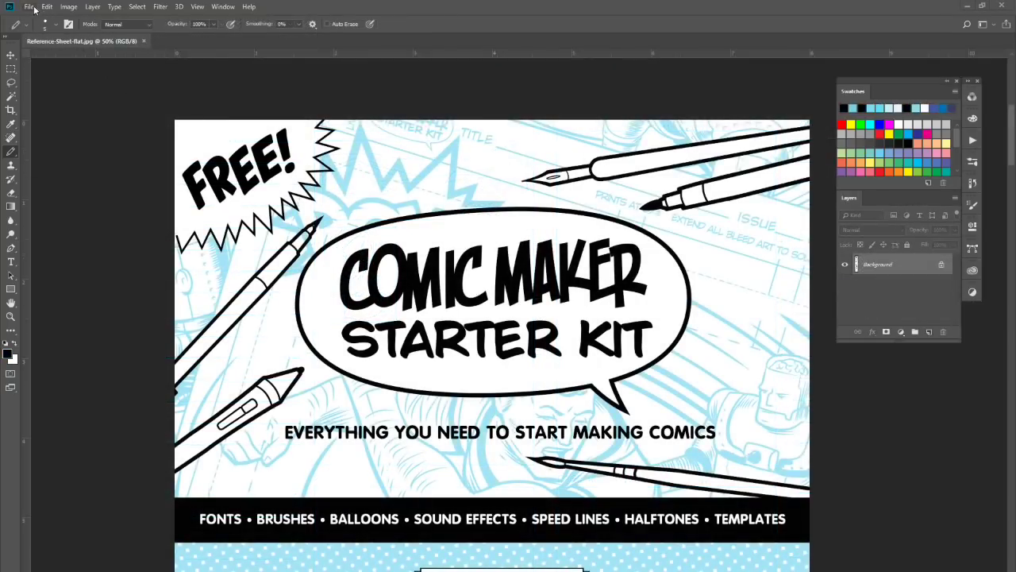
Step: Open American-Standard-Template from the kit's Page-Templates > PSD folder
left_click(34, 7)
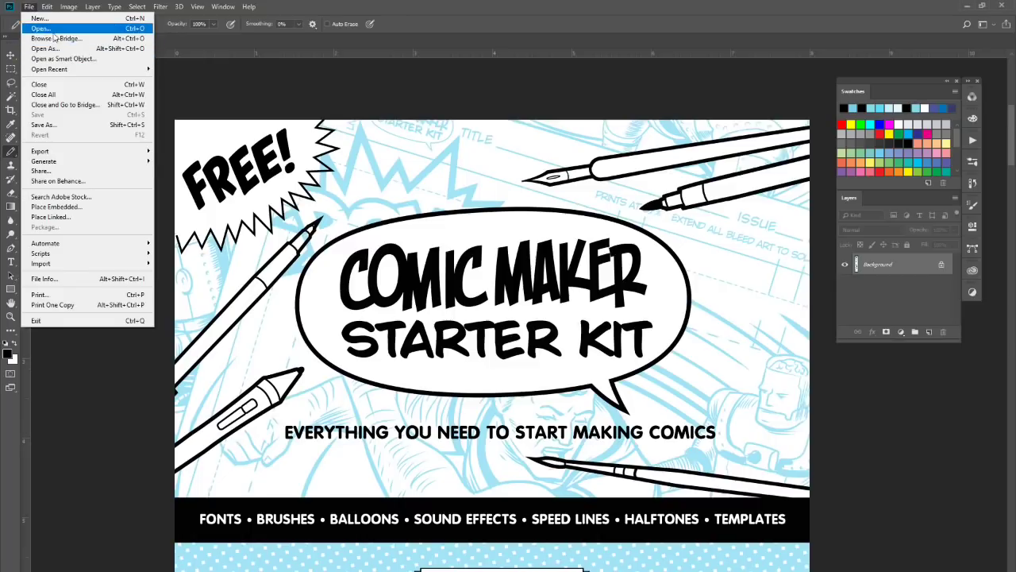
left_click(54, 29)
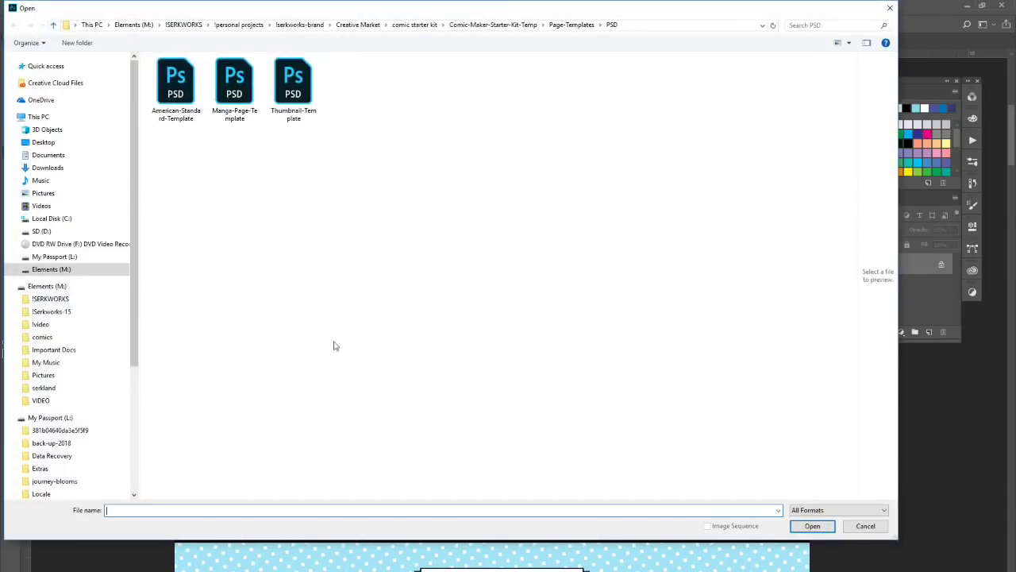
left_click(518, 30)
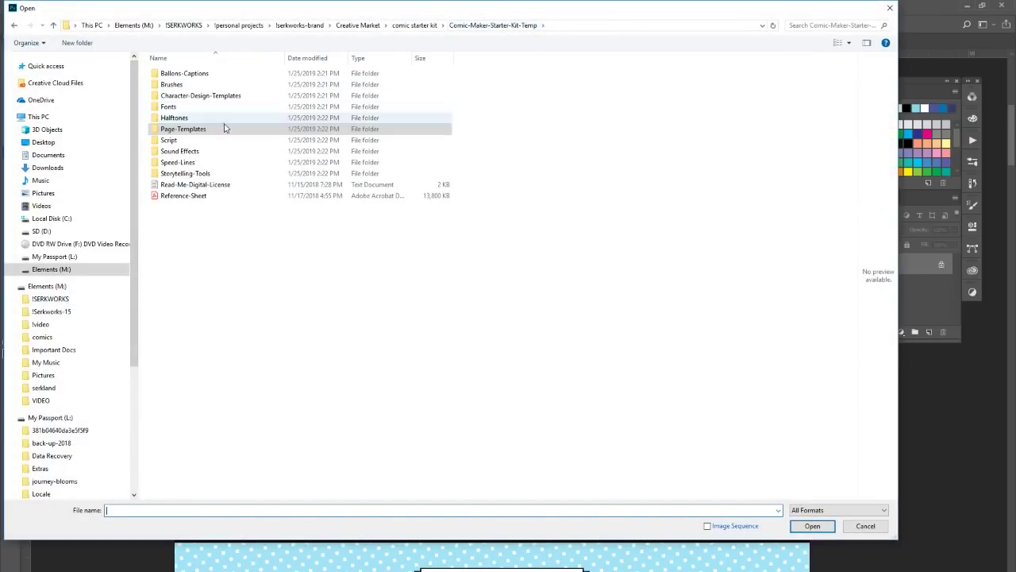
double_click(208, 130)
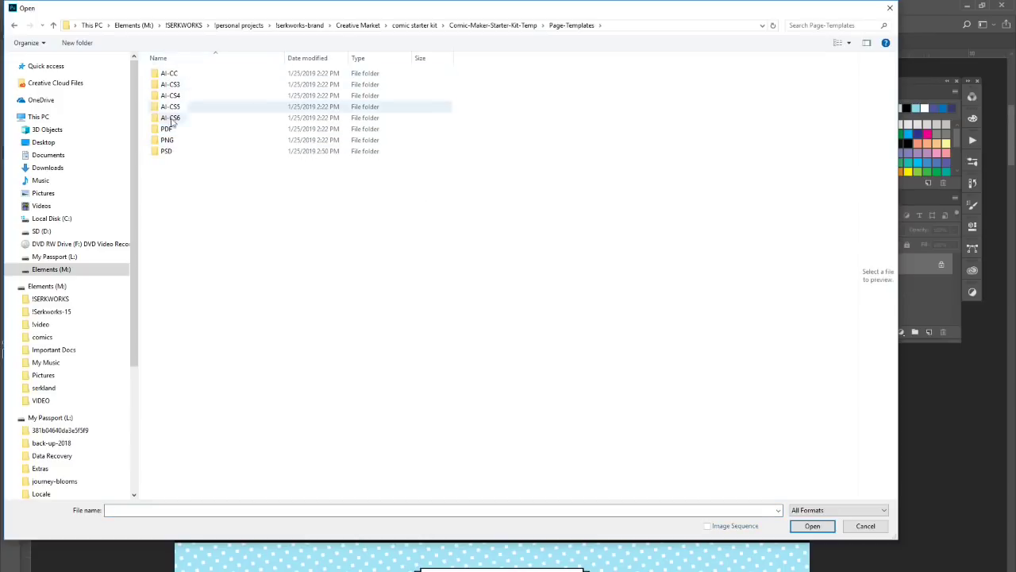
double_click(167, 150)
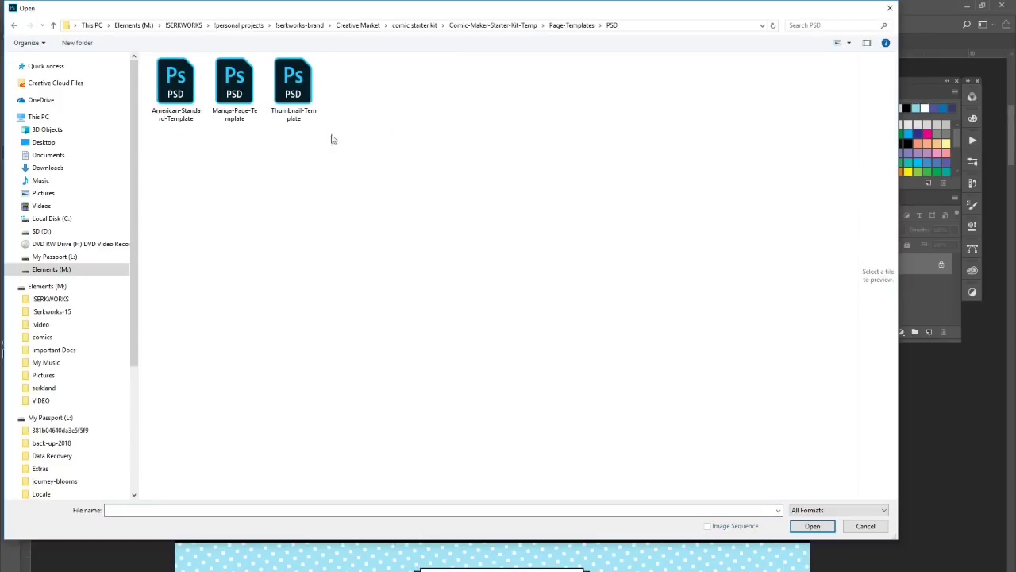
left_click(185, 92)
left_click(804, 526)
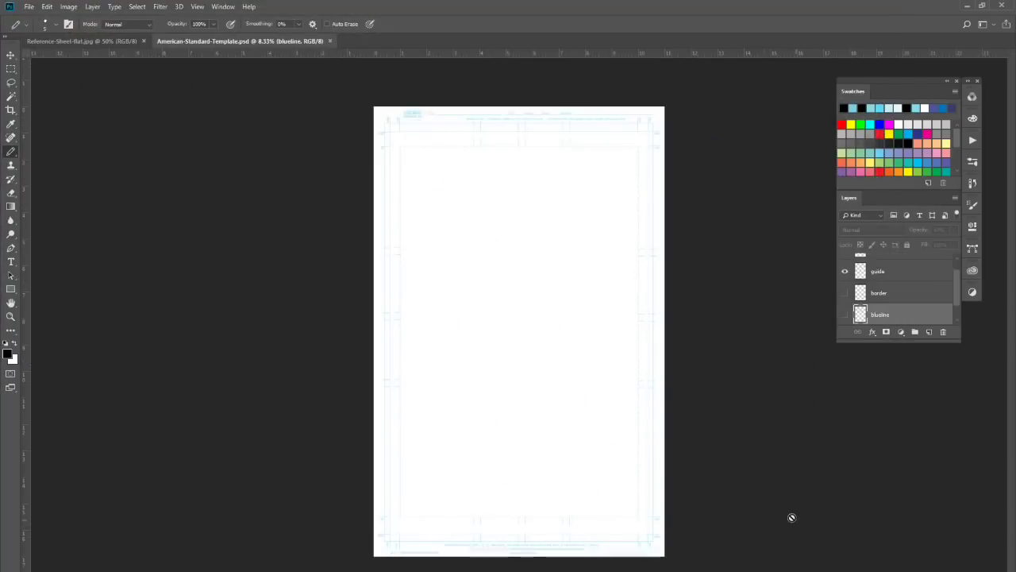
Step: Zoom in on the top of the page template
key("z")
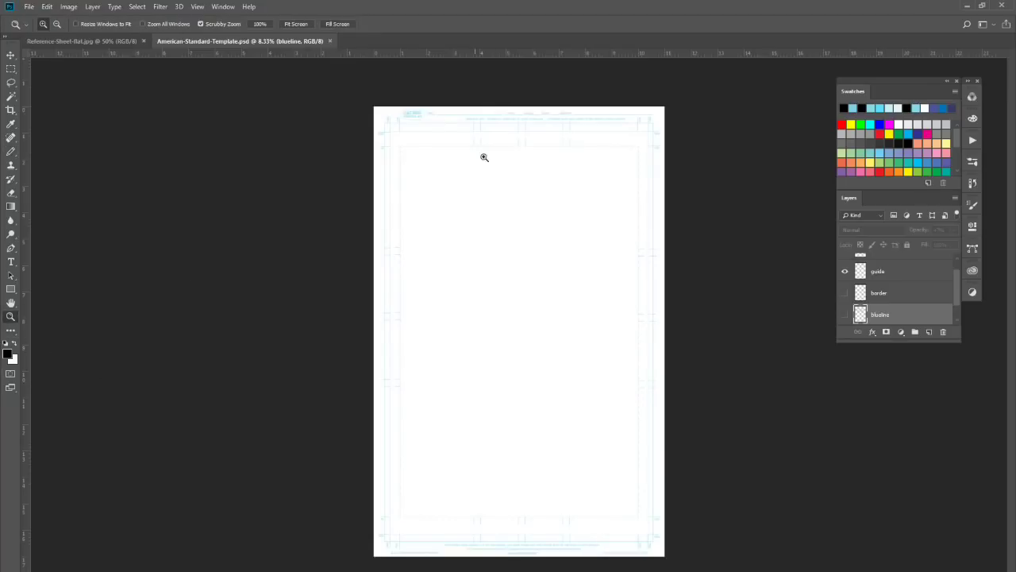
left_click(520, 162)
left_click(566, 192)
scroll(1012, 311, "up", 2)
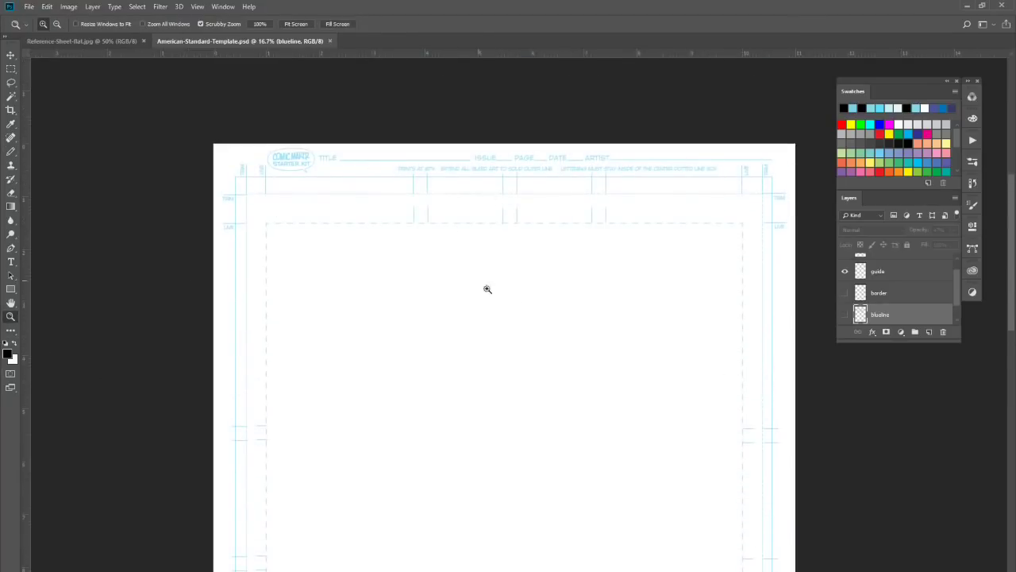
Step: Show the border and blueline layers, select the empty top layer, and zoom to 25%
left_click_drag(957, 291, 958, 283)
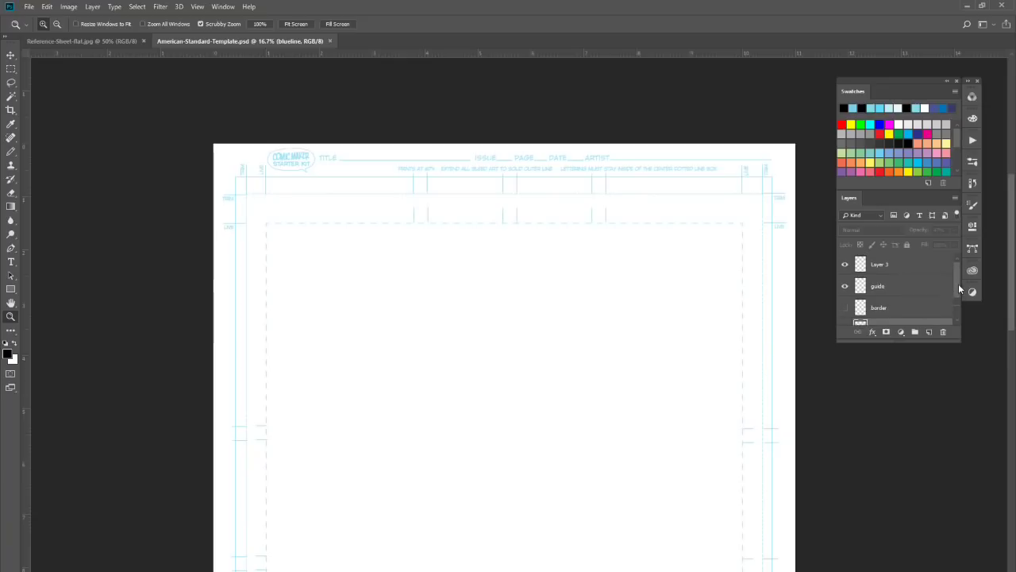
left_click(845, 299)
left_click(845, 320)
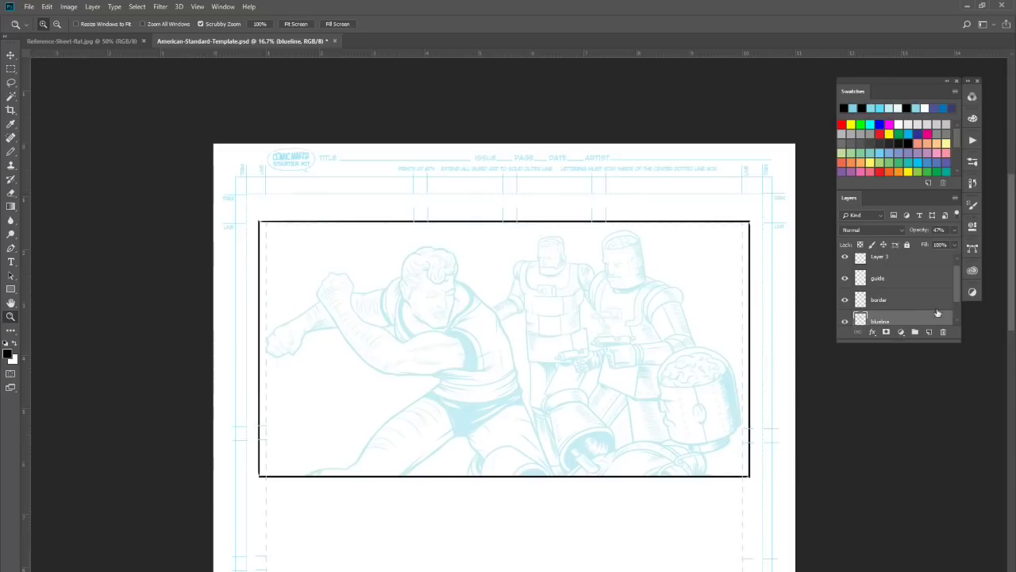
mouse_move(960, 285)
left_mouse_down()
mouse_move(957, 274)
mouse_move(958, 301)
left_mouse_up()
left_click(905, 264)
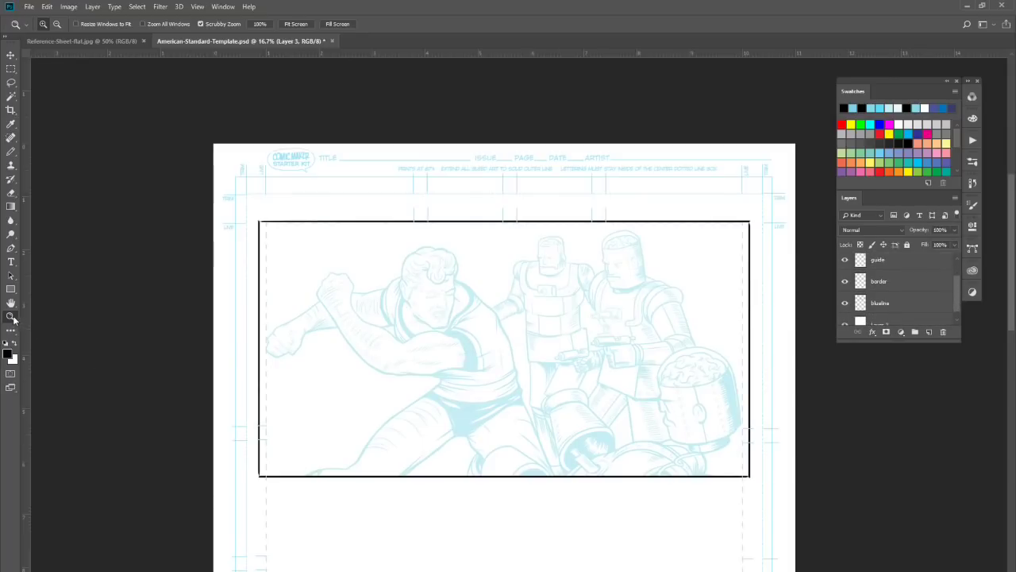
left_click(498, 333)
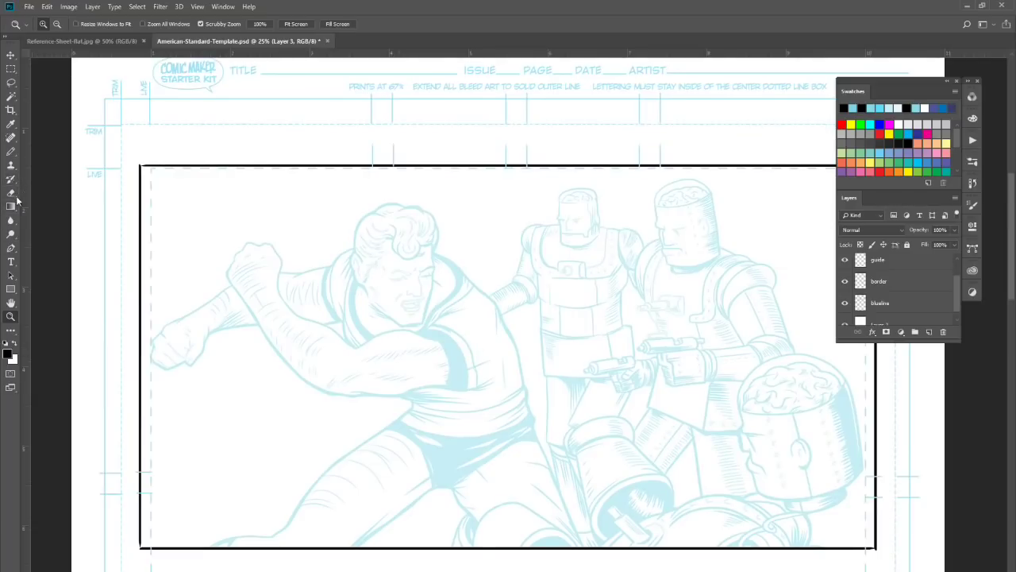
left_click(10, 151)
Step: Choose the Serkworks Sable brush preset
left_click(69, 24)
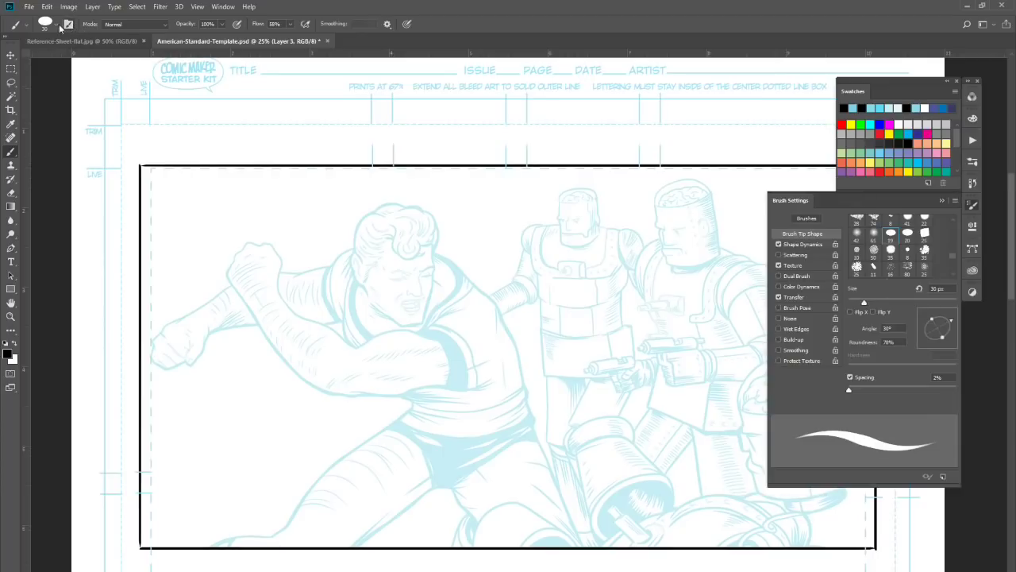
left_click(55, 25)
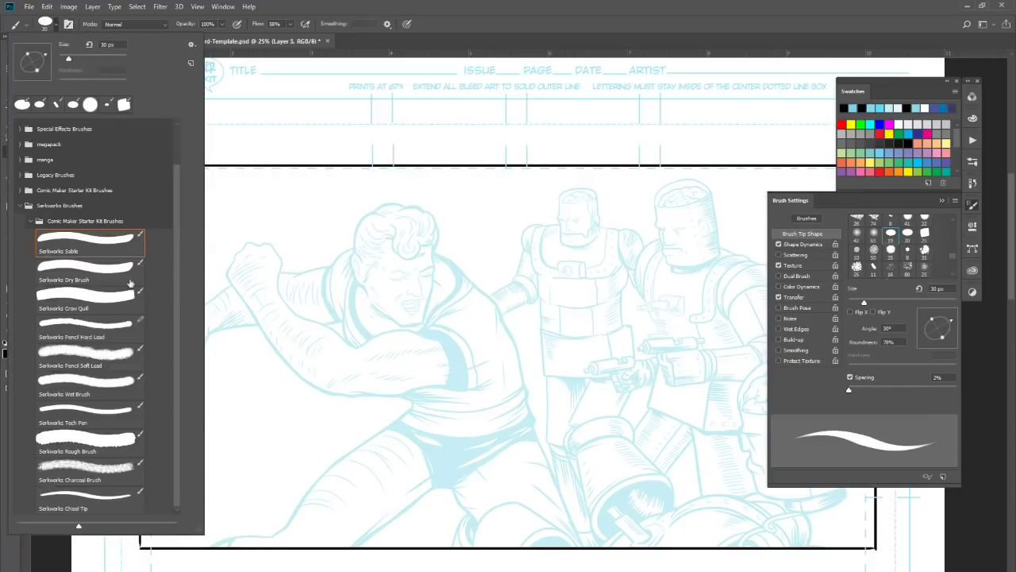
left_click(111, 238)
left_click(577, 25)
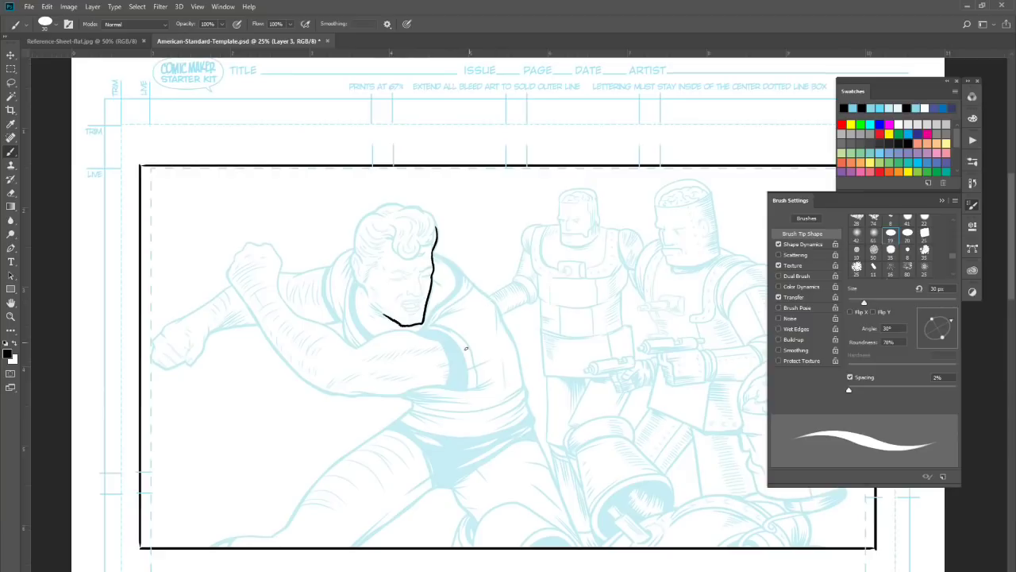
Step: Ink the hero's hair and face outline, then zoom to 50% on the bucket-head robot
left_click_drag(433, 252, 455, 285)
scroll(635, 450, "right", 5)
key("z")
left_click(627, 415)
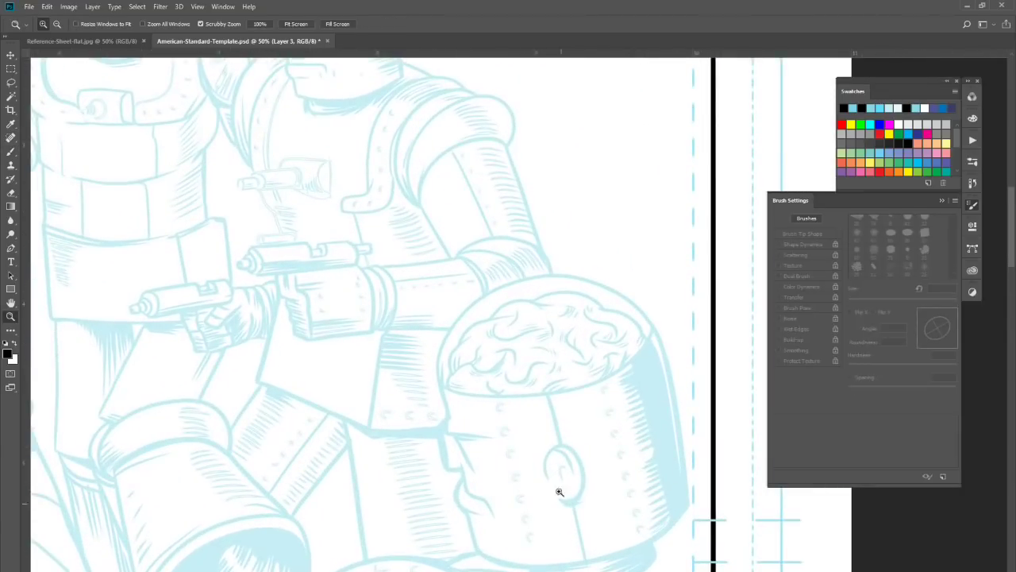
Step: Ink the robot's helmet hatching, face profile and brow, undoing the flawed nose stroke
left_click(10, 151)
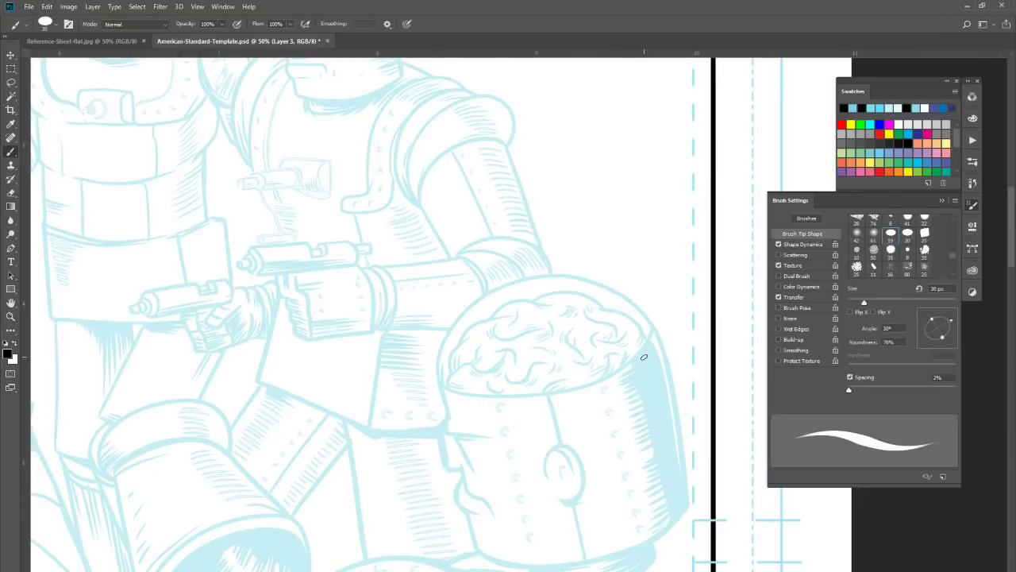
mouse_move(644, 359)
left_mouse_down()
mouse_move(588, 389)
mouse_move(648, 379)
mouse_move(617, 388)
mouse_move(650, 386)
mouse_move(632, 396)
mouse_move(647, 400)
mouse_move(619, 411)
mouse_move(656, 403)
mouse_move(623, 416)
mouse_move(656, 409)
mouse_move(638, 416)
mouse_move(660, 415)
mouse_move(662, 442)
mouse_move(639, 454)
left_mouse_up()
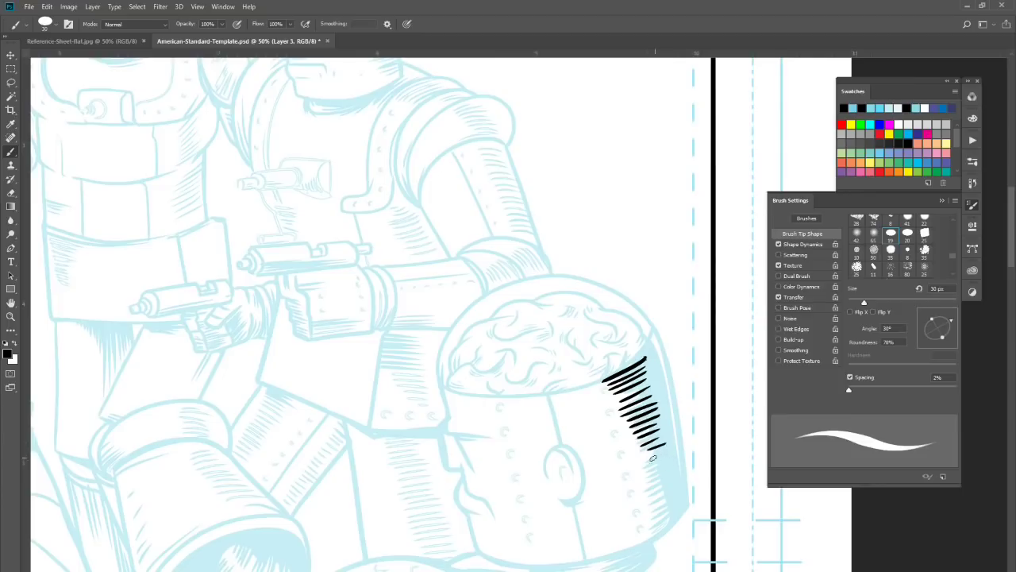
left_click_drag(457, 435, 474, 472)
mouse_move(457, 434)
left_mouse_down()
mouse_move(503, 430)
mouse_move(446, 429)
mouse_move(439, 370)
left_mouse_up()
mouse_move(445, 418)
left_mouse_down()
mouse_move(443, 457)
mouse_move(471, 474)
mouse_move(445, 466)
mouse_move(464, 481)
left_mouse_up()
key("ctrl+z")
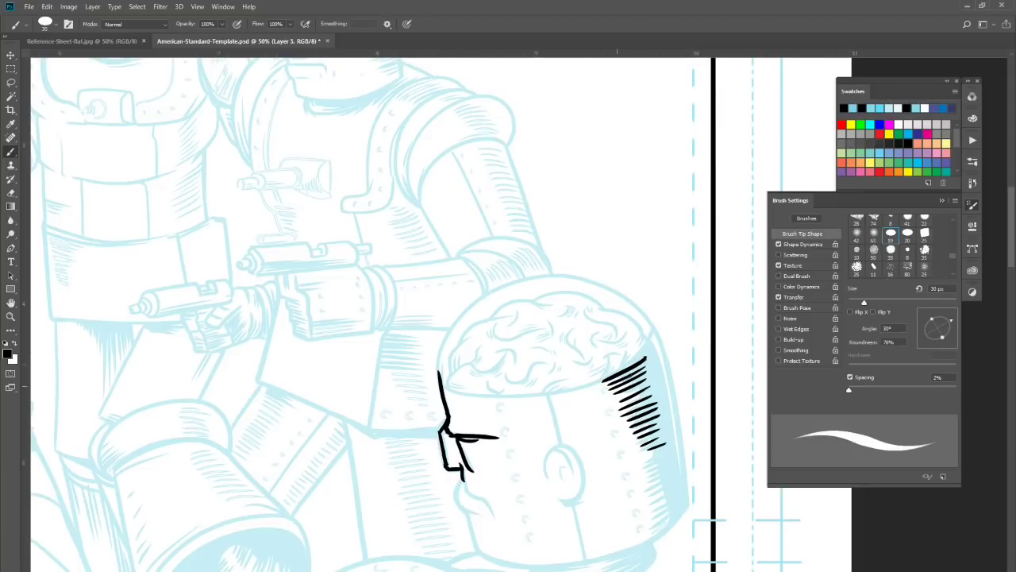
Step: Switch to the 50 px Serkworks Dry Brush preset and hatch strokes above the robot's brain
left_click(45, 24)
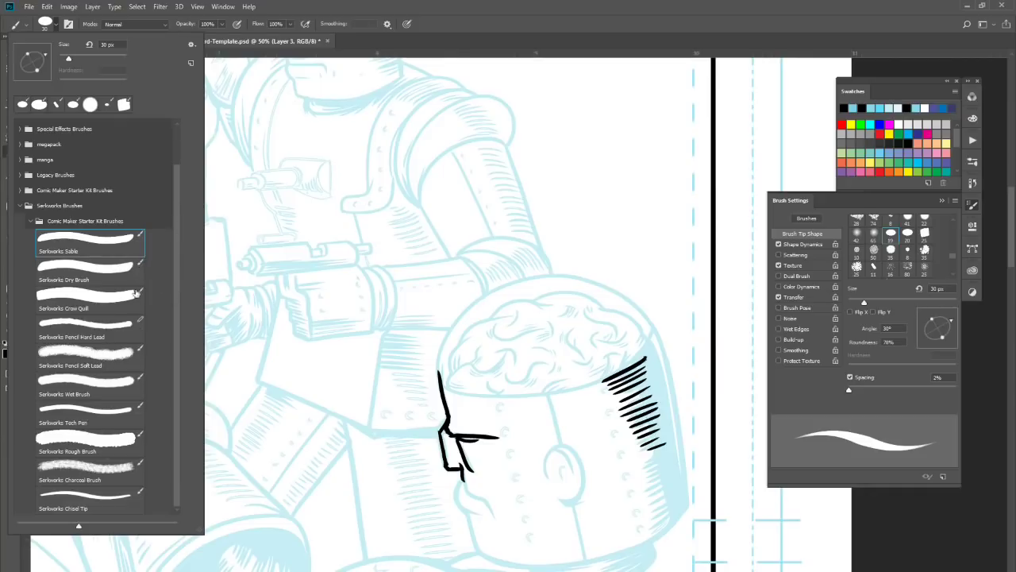
left_click(108, 286)
left_click(524, 316)
left_click_drag(533, 302, 610, 267)
mouse_move(562, 293)
left_mouse_down()
mouse_move(607, 270)
mouse_move(650, 274)
left_mouse_up()
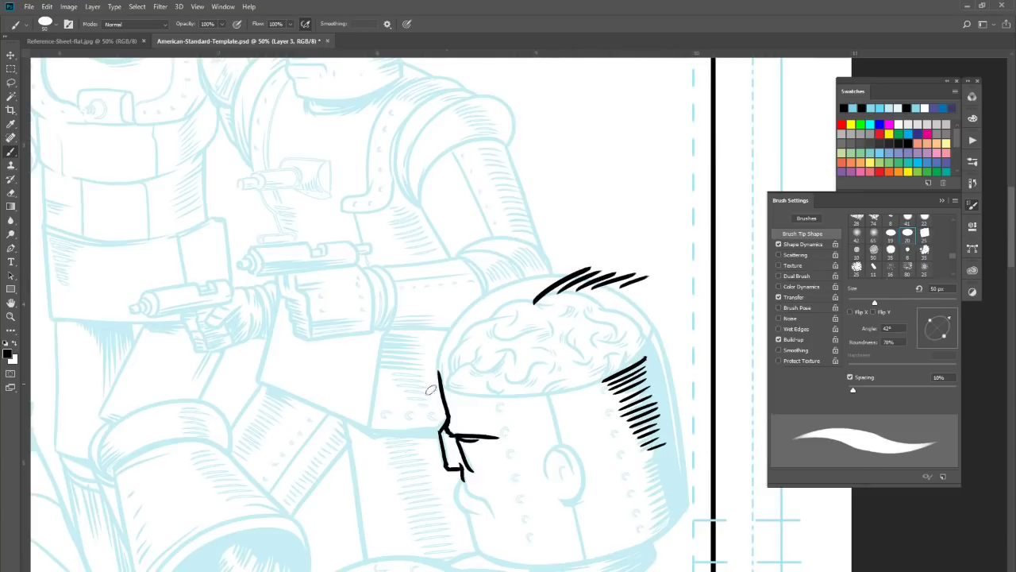
left_click(54, 25)
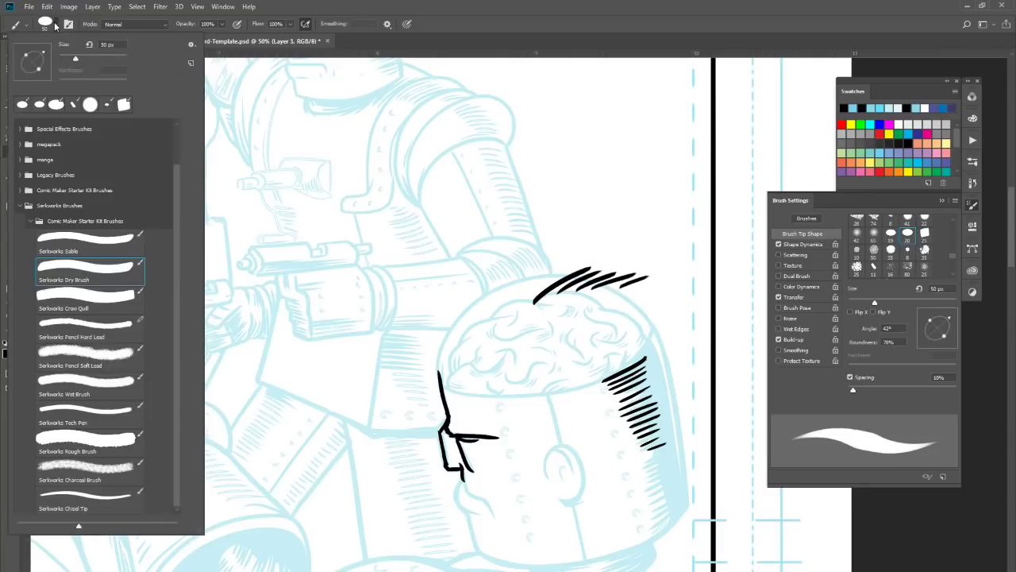
Step: With the Serkworks Tech Pen brush, draw a tapered horizontal stroke above the robot's head
left_click(117, 410)
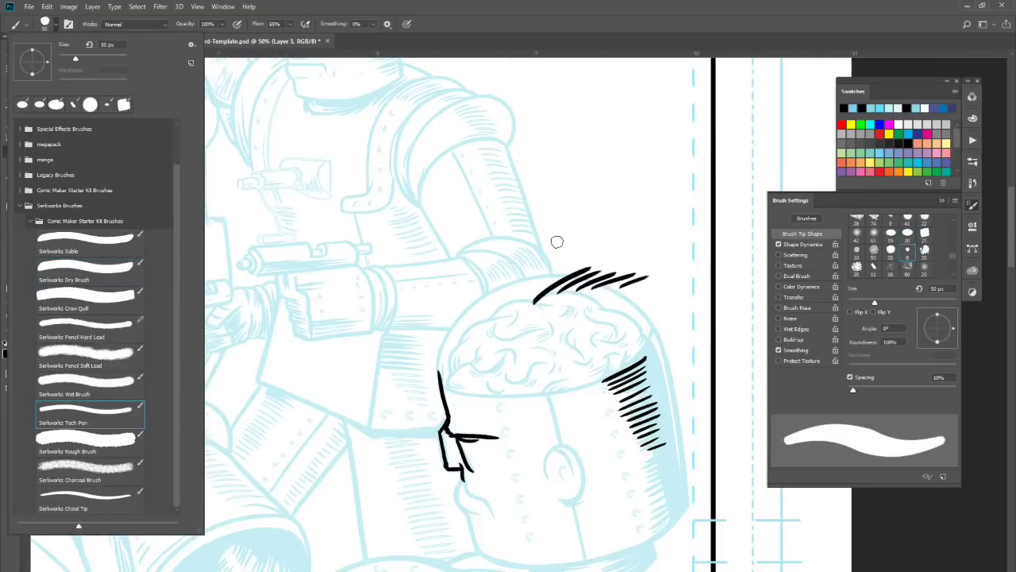
left_click(551, 211)
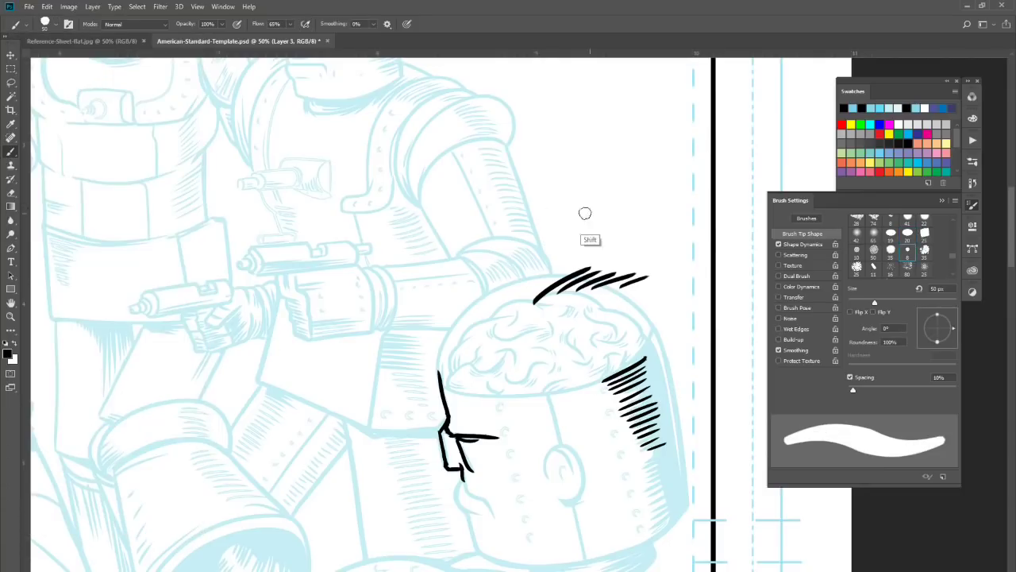
left_click_drag(521, 216, 634, 215)
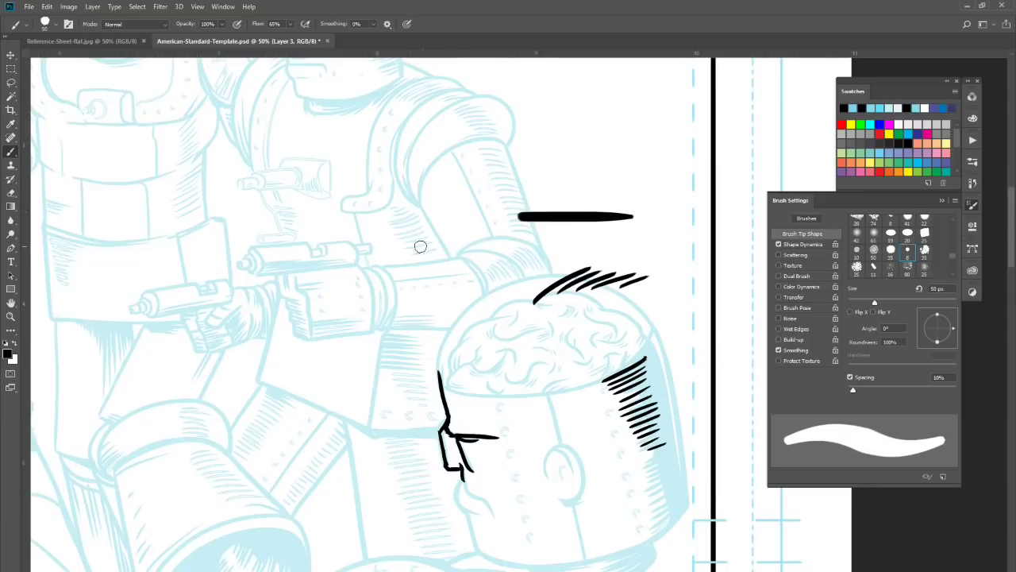
Step: Shrink the brush to 9 px and draw thin zigzag speed lines above the head
key("bracketleft")
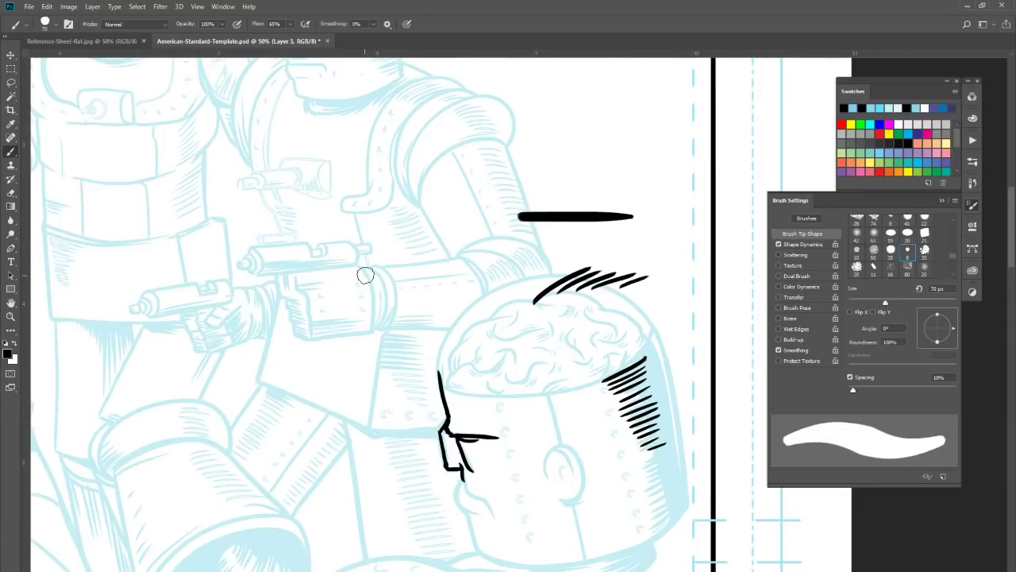
key("bracketleft")
key("bracketleft")
key("bracketleft")
key("bracketleft")
key("bracketleft")
key("bracketleft")
key("bracketleft")
key("bracketleft")
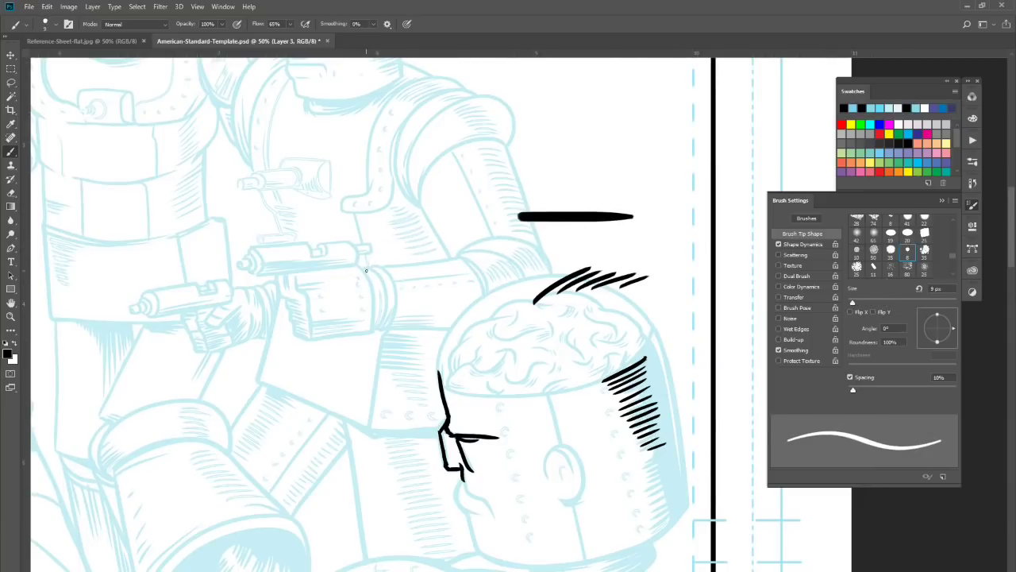
left_click_drag(468, 122, 652, 113)
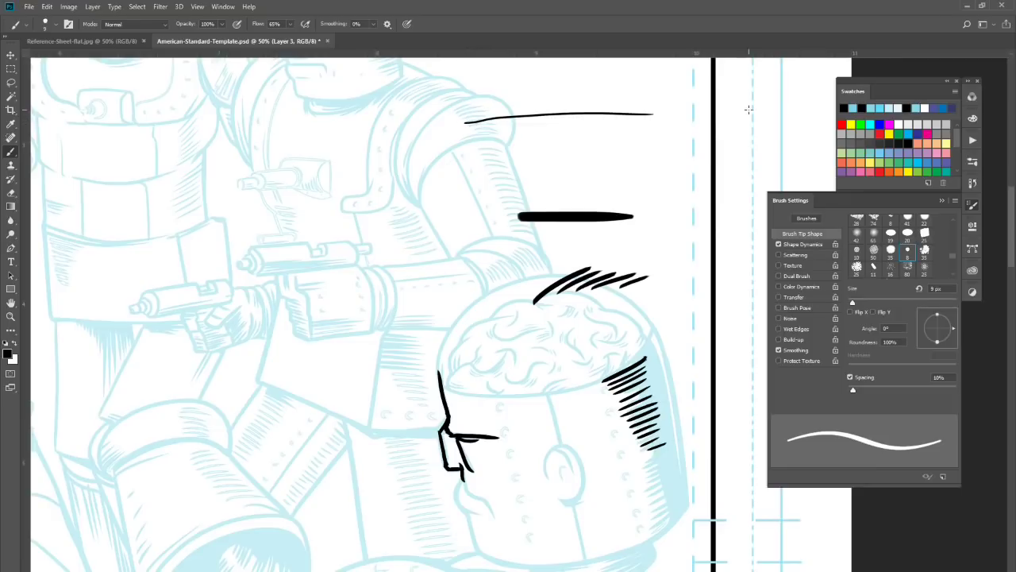
left_click(441, 154, "shift")
left_click(632, 154, "shift")
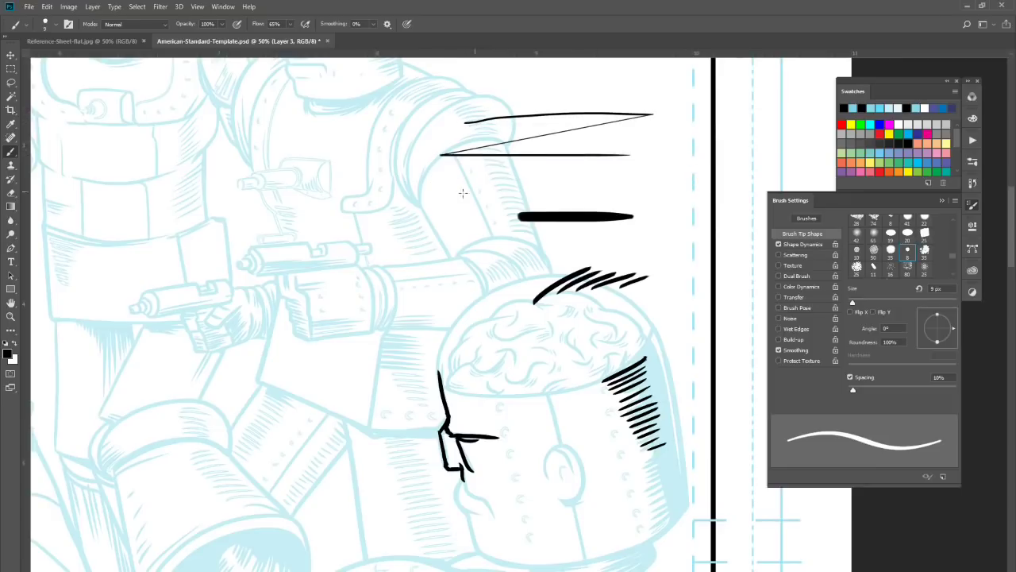
left_click(238, 205, "shift")
left_click(586, 205, "shift")
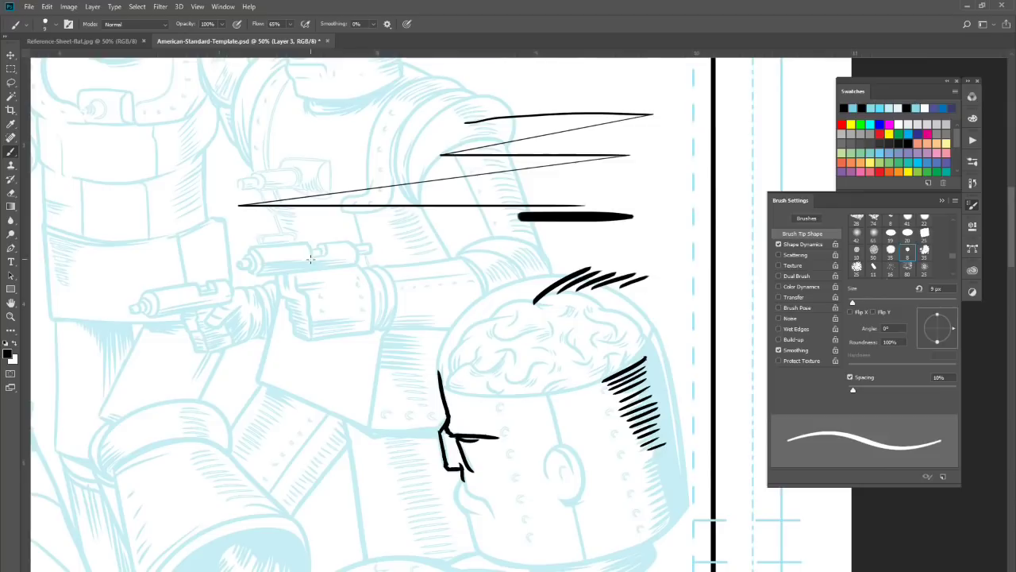
left_click_drag(311, 260, 597, 260)
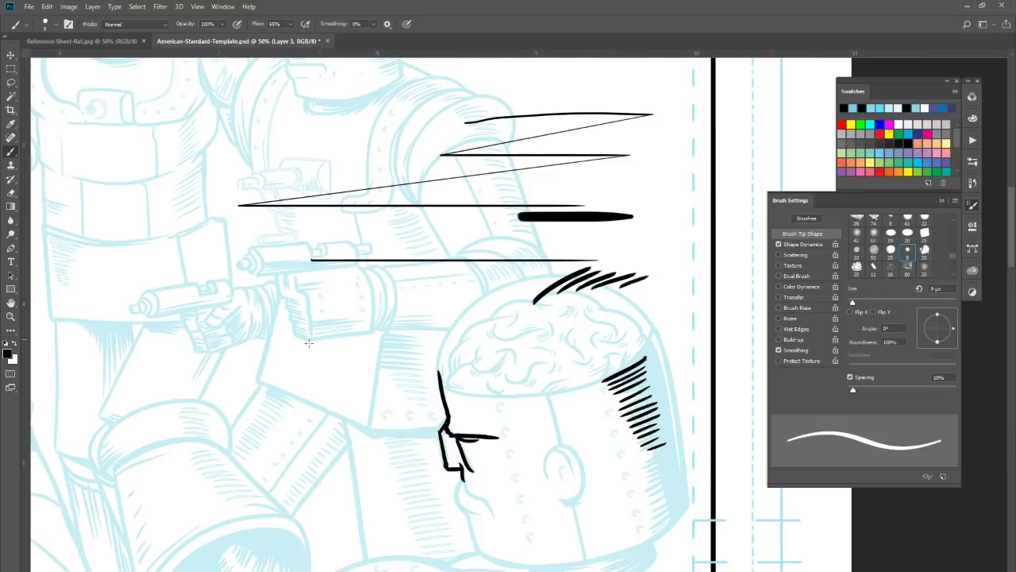
Step: With the Serkworks Charcoal Brush at 60 px, hatch rough diagonal strokes left of the face
left_click(50, 25)
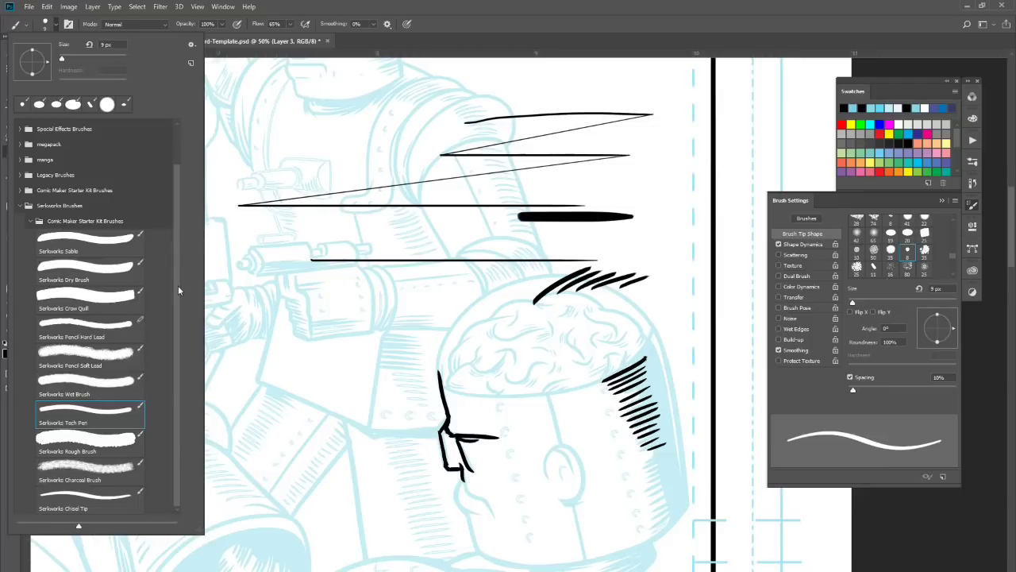
left_click(116, 476)
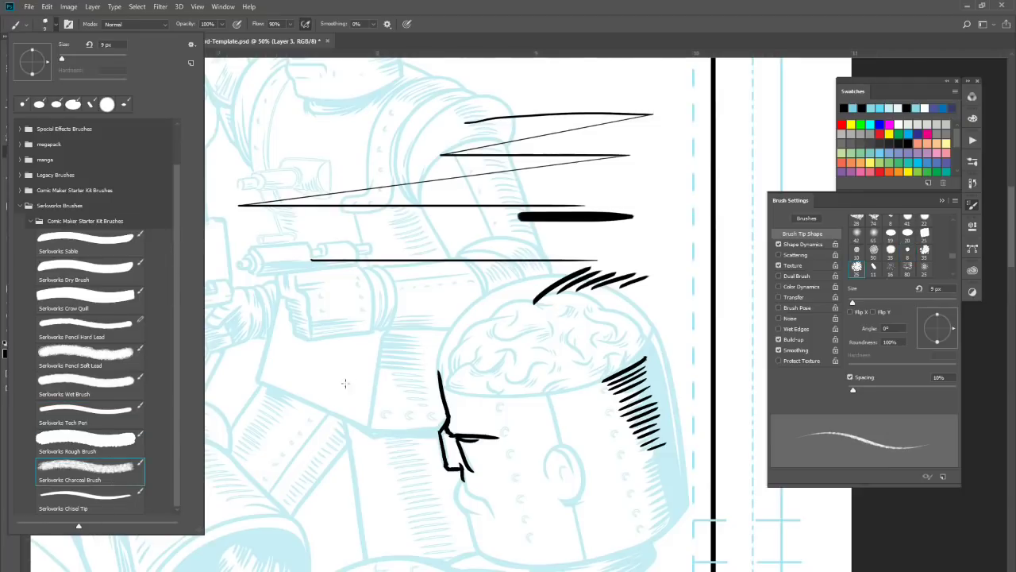
left_click(450, 282)
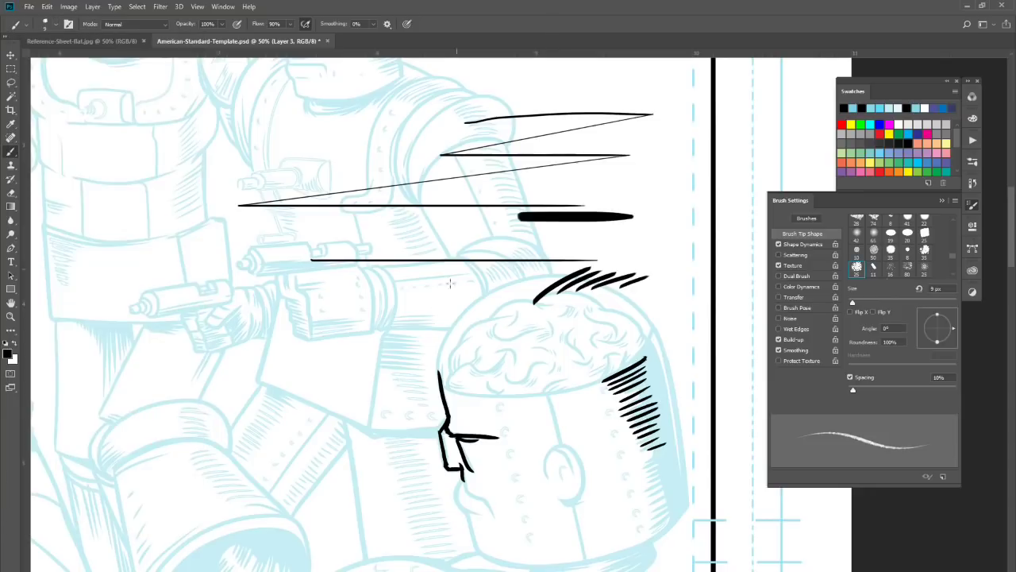
key("bracketright")
key("bracketright")
key("bracketright")
key("bracketright")
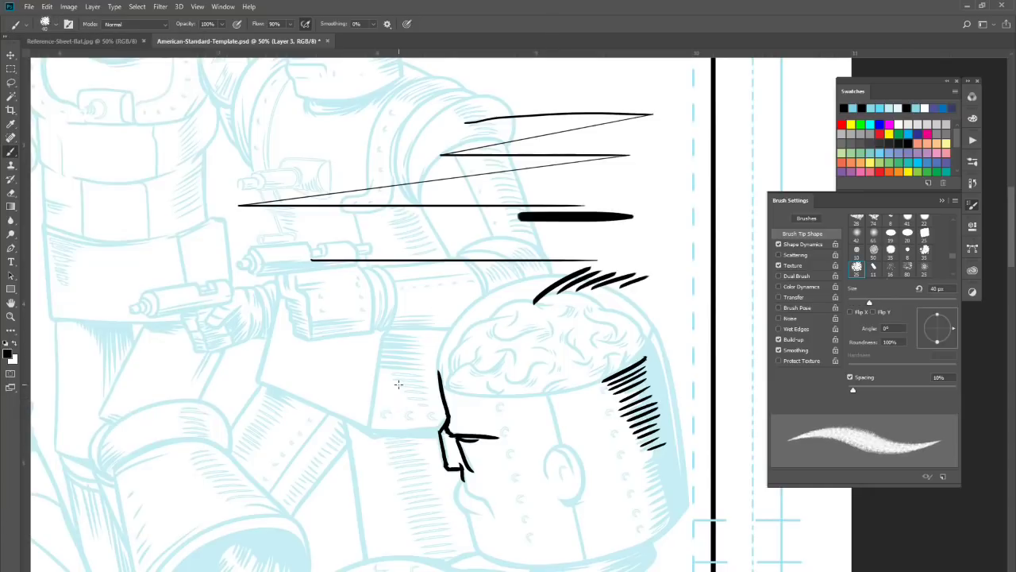
key("bracketright")
left_click_drag(356, 413, 409, 365)
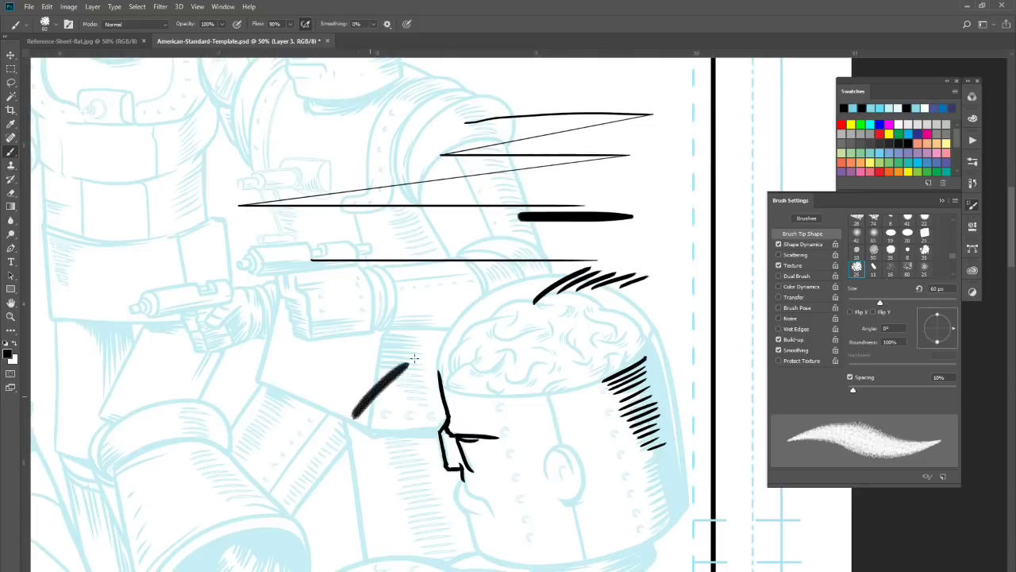
left_click_drag(365, 421, 438, 361)
left_click_drag(329, 412, 409, 328)
mouse_move(321, 407)
left_mouse_down()
mouse_move(393, 337)
mouse_move(394, 318)
left_mouse_up()
left_click_drag(337, 369, 394, 321)
mouse_move(305, 402)
left_mouse_down()
mouse_move(388, 322)
mouse_move(432, 301)
left_mouse_up()
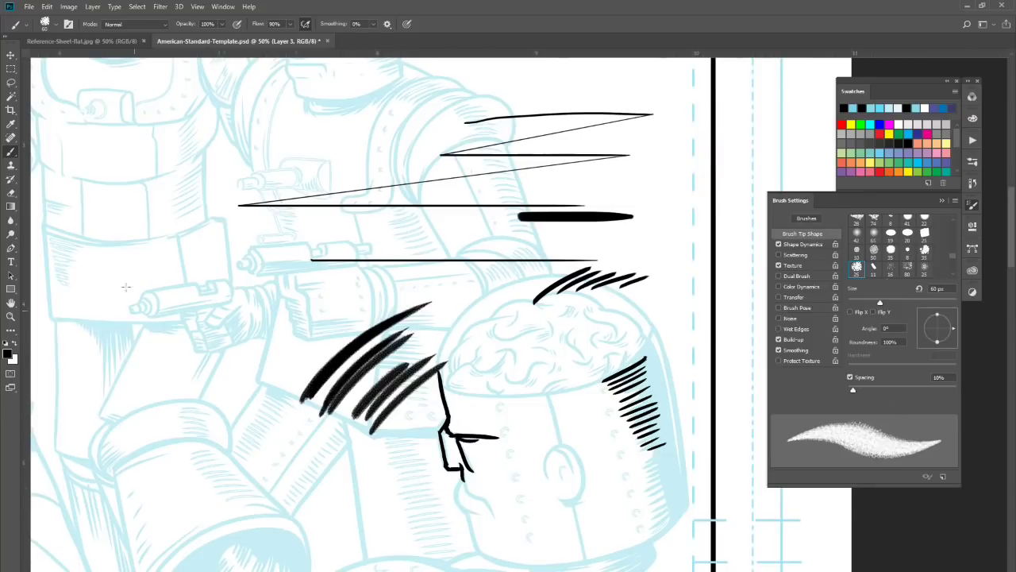
left_click(10, 68)
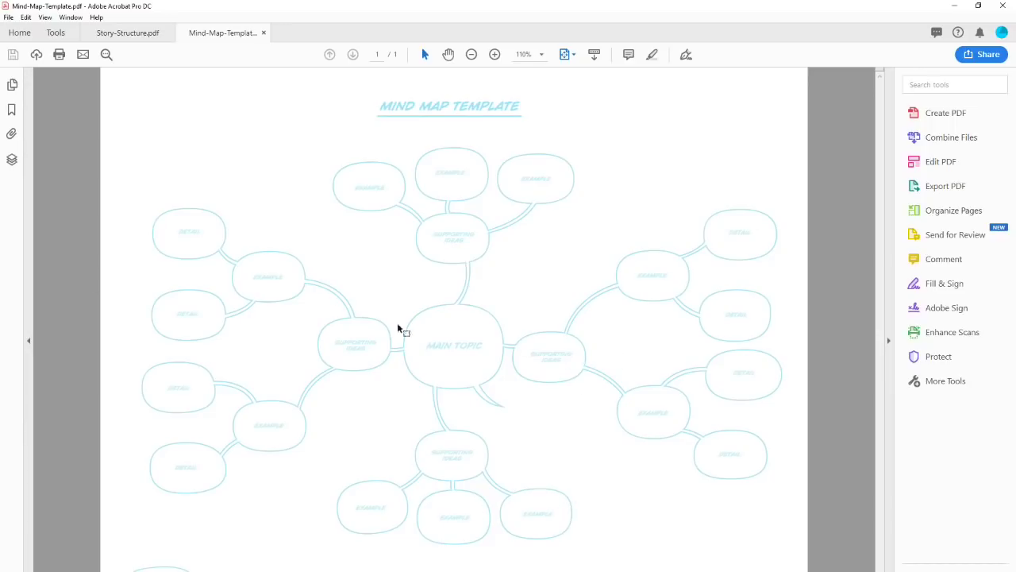
Step: Open and close Find, then zoom the mind map in to 200%
left_click(105, 53)
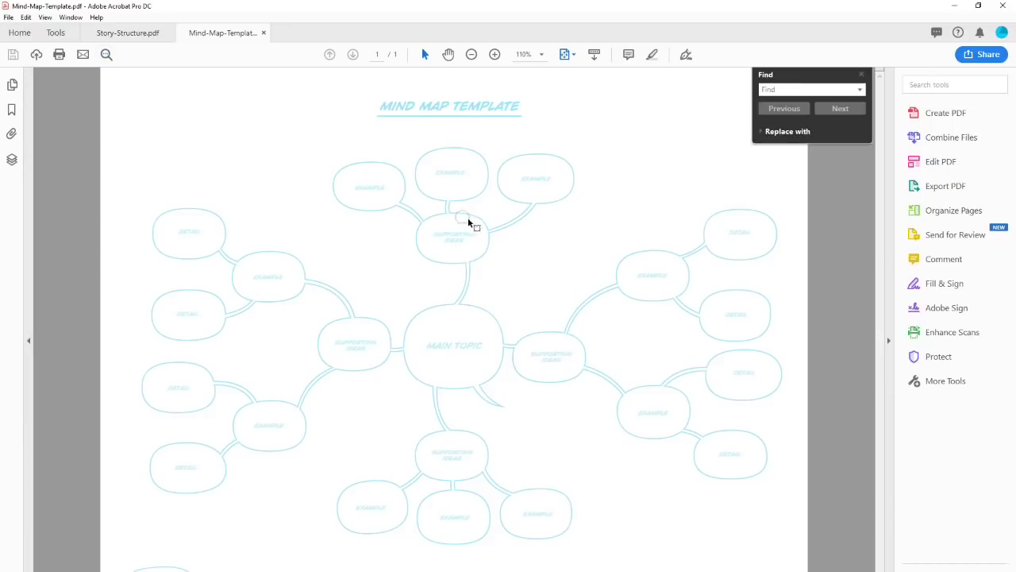
left_click(861, 75)
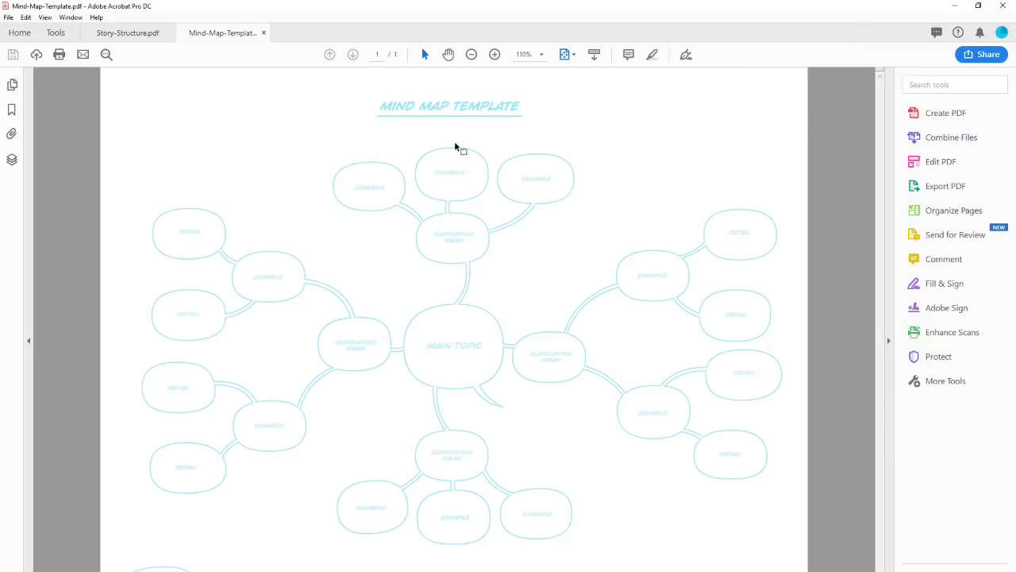
left_click(494, 54)
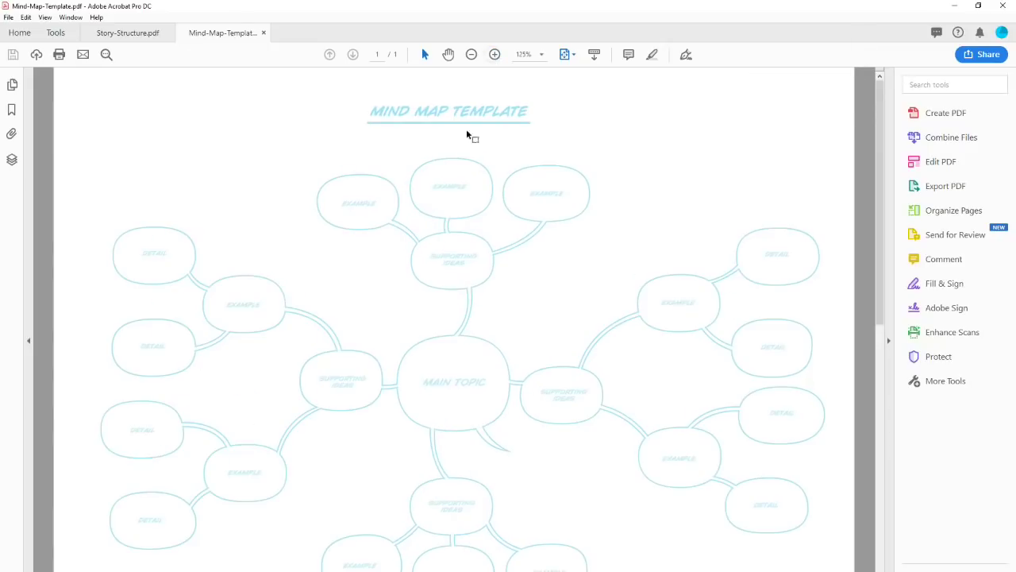
left_click(494, 54)
left_click(494, 55)
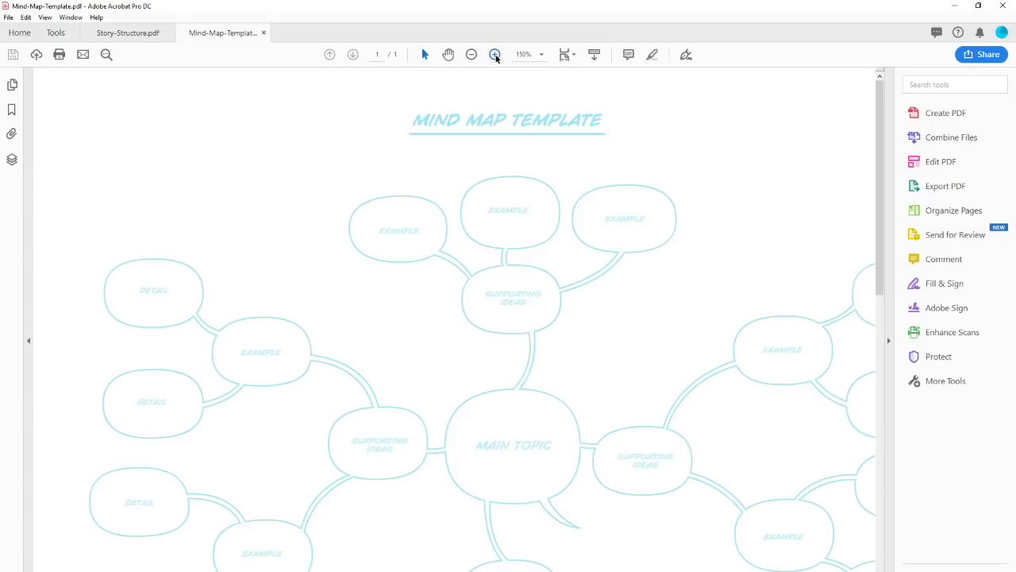
left_click(494, 55)
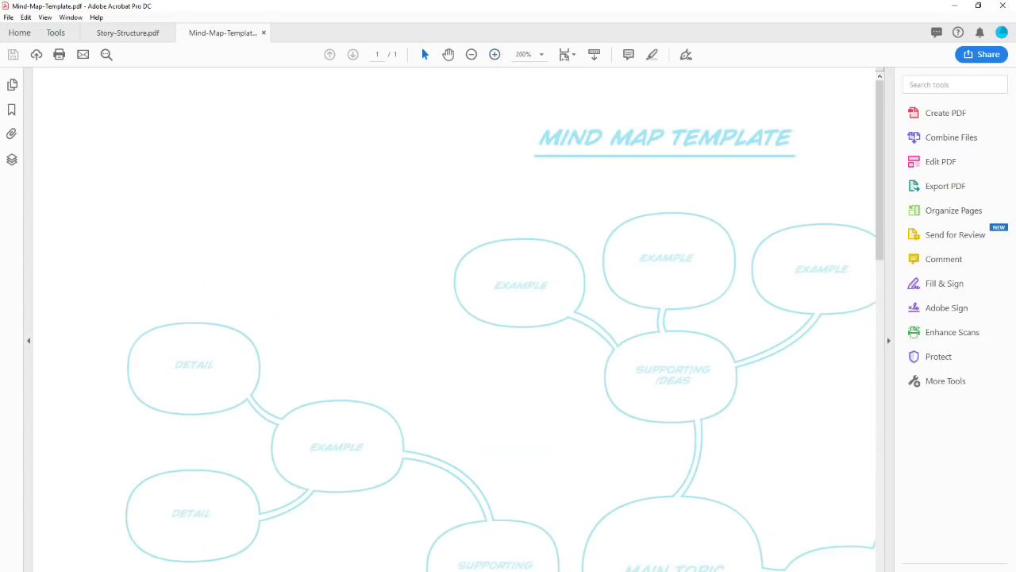
Step: Scroll the enlarged mind map over to the MAIN TOPIC bubble
left_click_drag(878, 236, 873, 384)
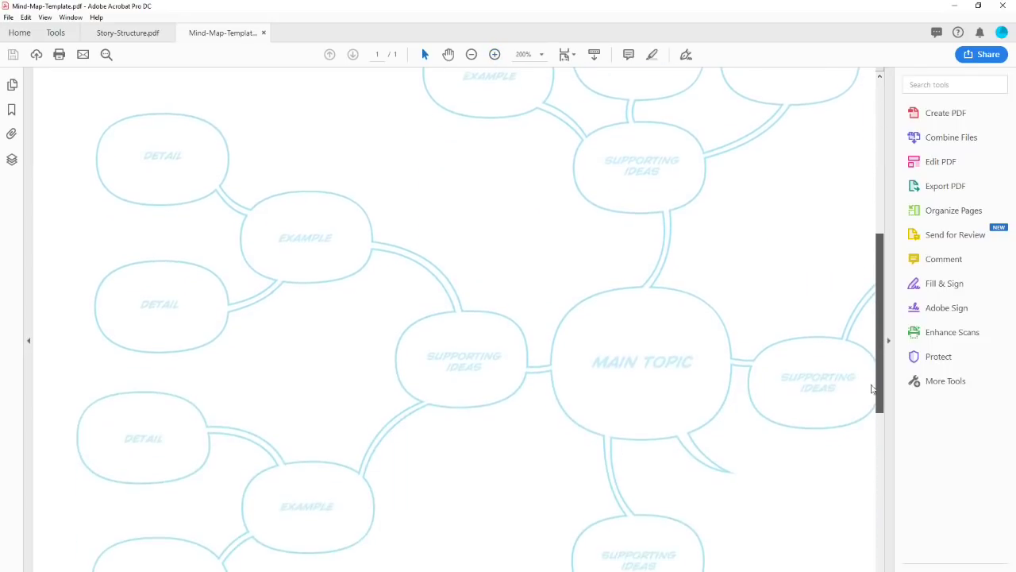
scroll(523, 363, "right", 3)
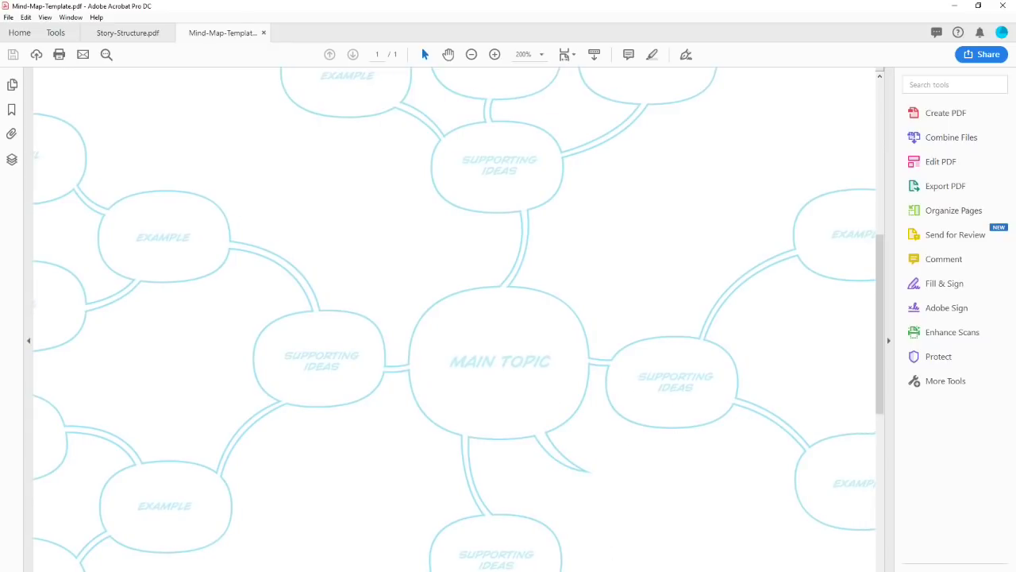
scroll(454, 318, "right", 3)
scroll(680, 413, "right", 3)
scroll(697, 426, "right", 1)
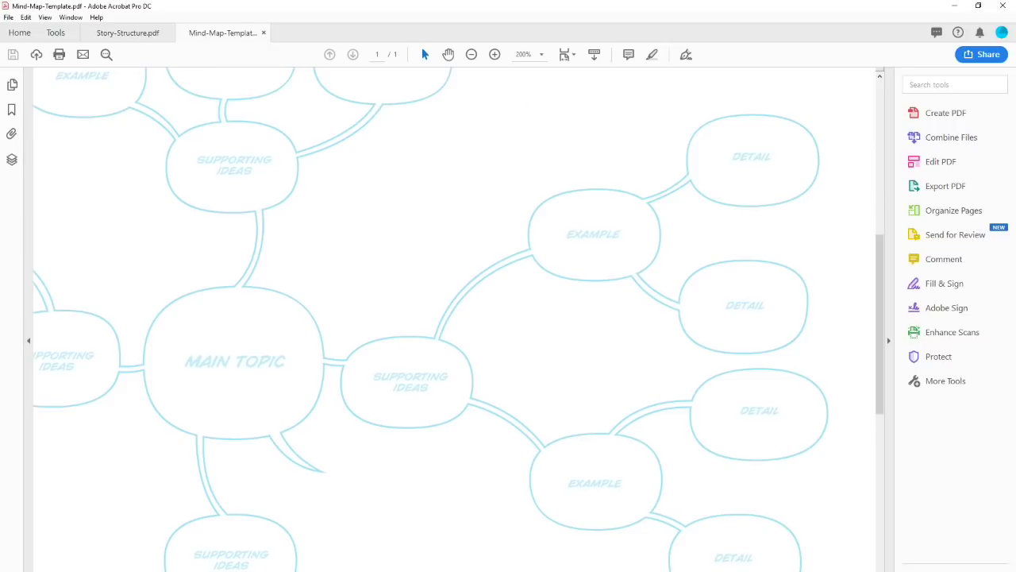
scroll(425, 482, "left", 7)
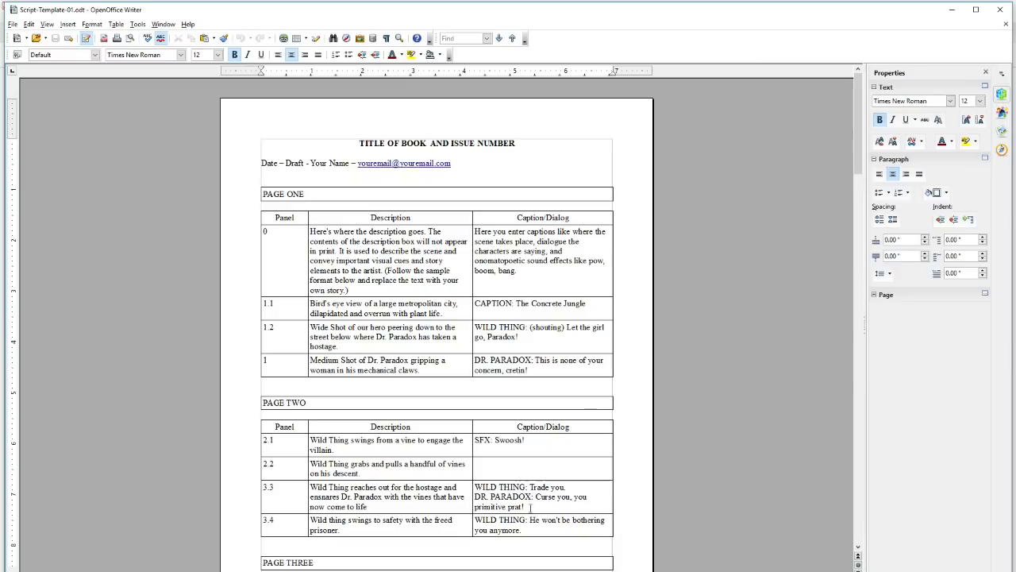
Step: Scroll Script-Template-01.odt through Pages One to Three to reach the Page Three panel table
left_click(858, 175)
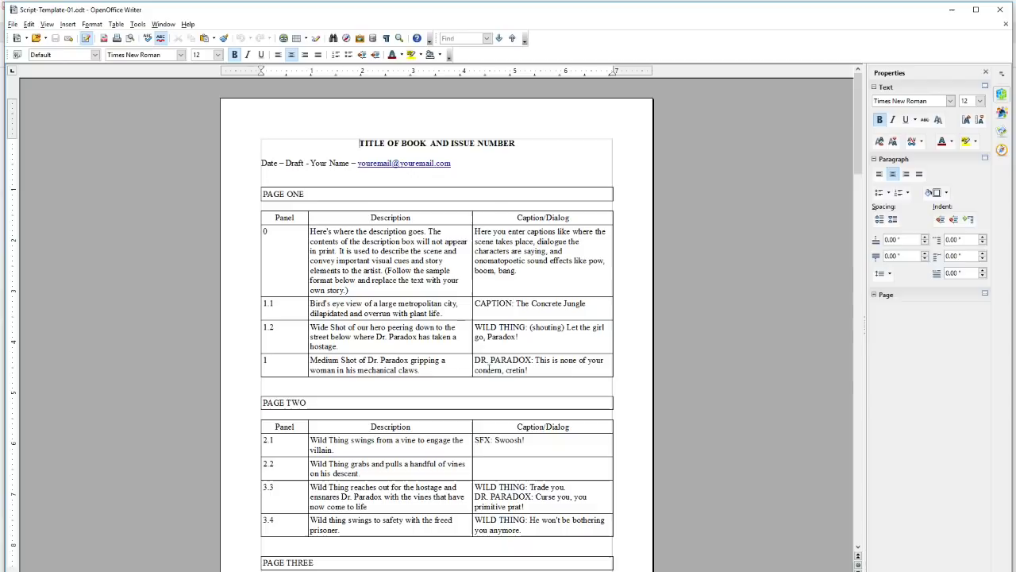
left_click_drag(863, 171, 864, 180)
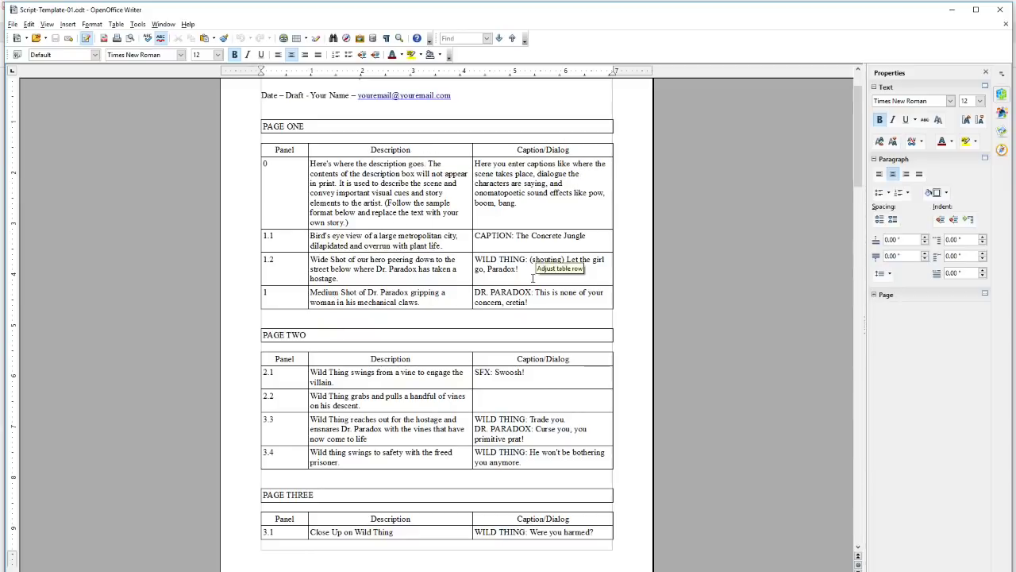
left_click_drag(859, 170, 854, 117)
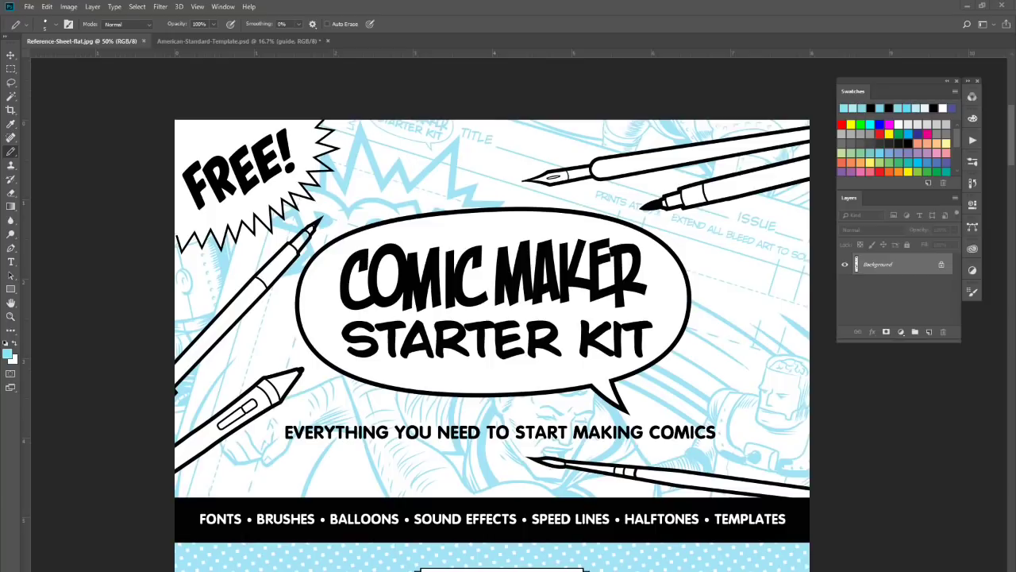
Step: Open Female-Turnaround-Standard from Character-Design-Templates > PSD
left_click(30, 8)
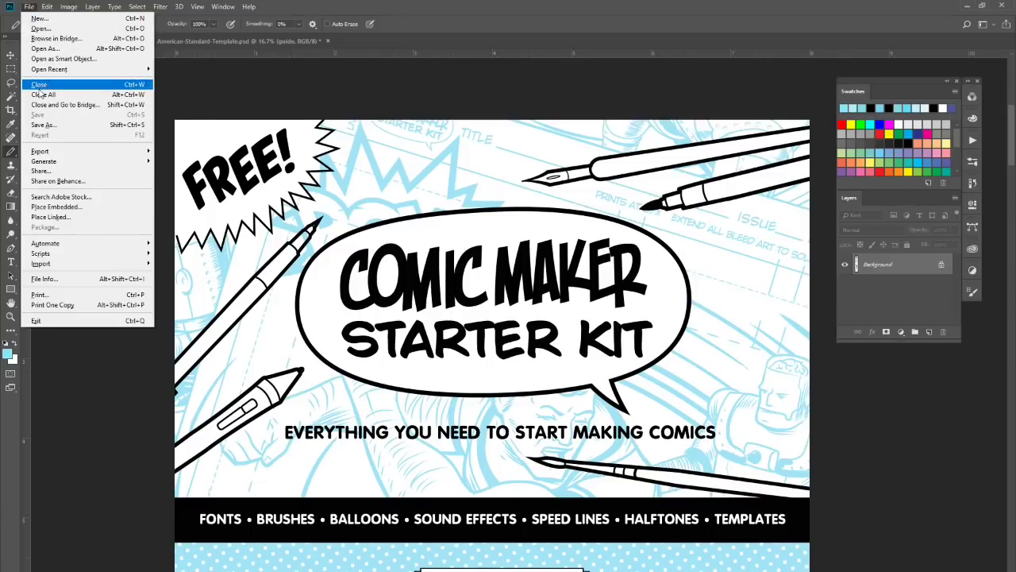
left_click(44, 28)
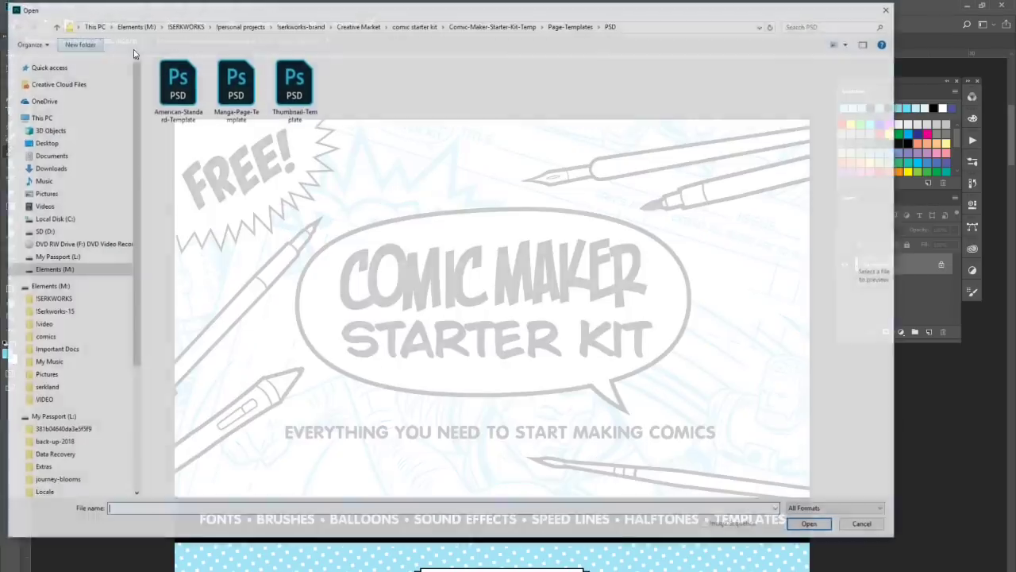
left_click(502, 25)
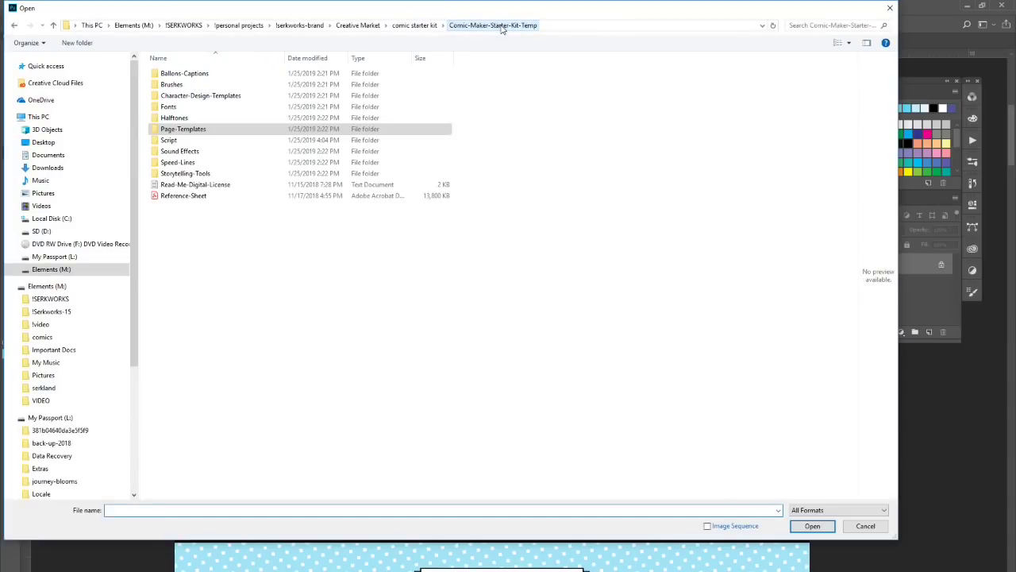
double_click(185, 96)
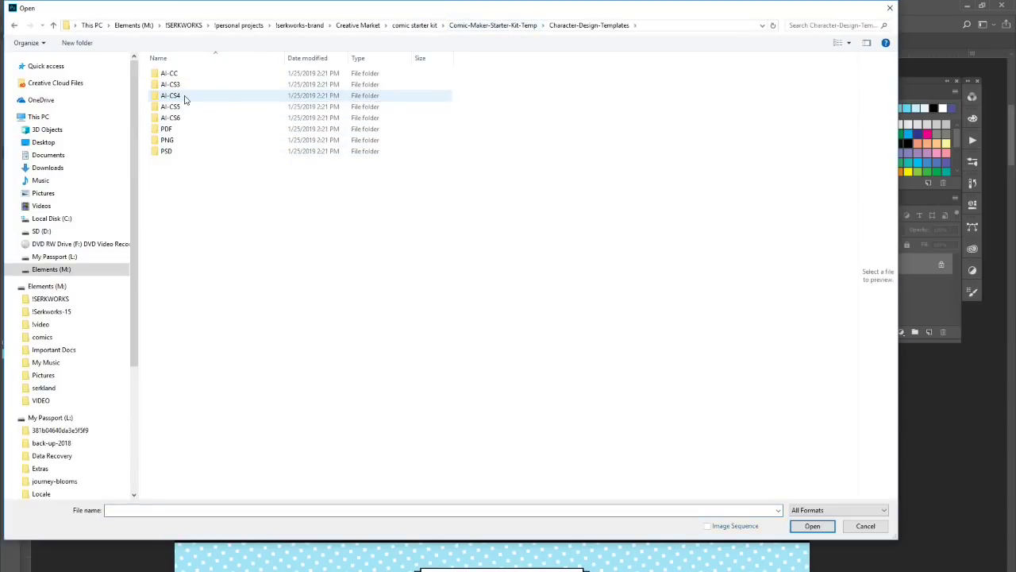
double_click(170, 151)
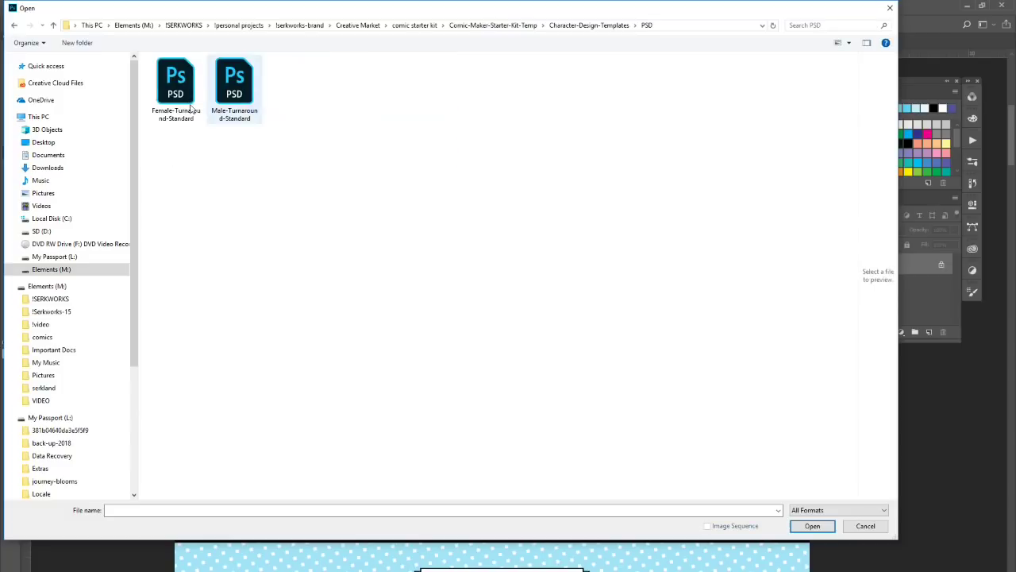
double_click(175, 83)
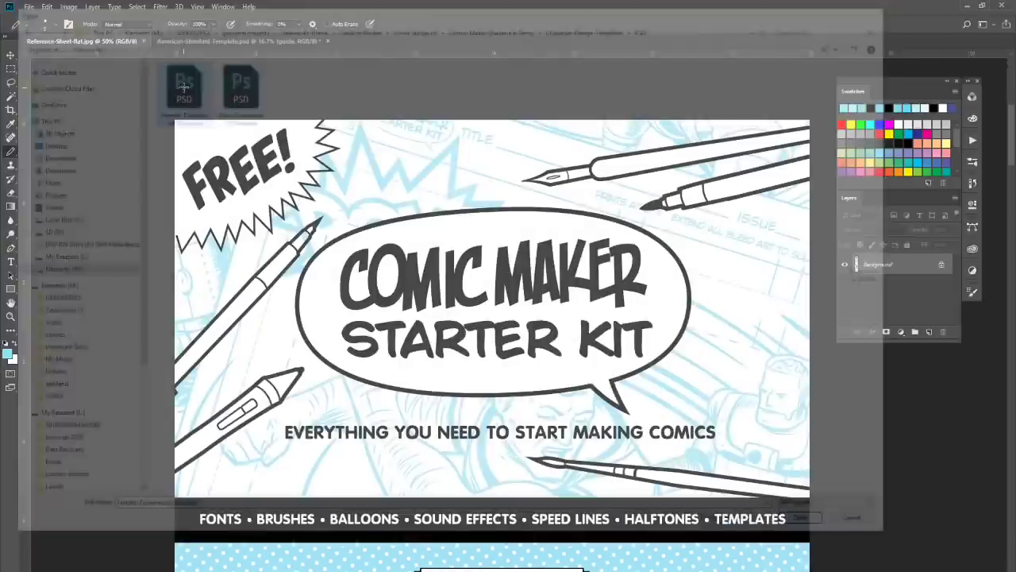
Step: Open Male-Turnaround-Standard from the same PSD folder
left_click(29, 7)
left_click(40, 29)
left_click(234, 86)
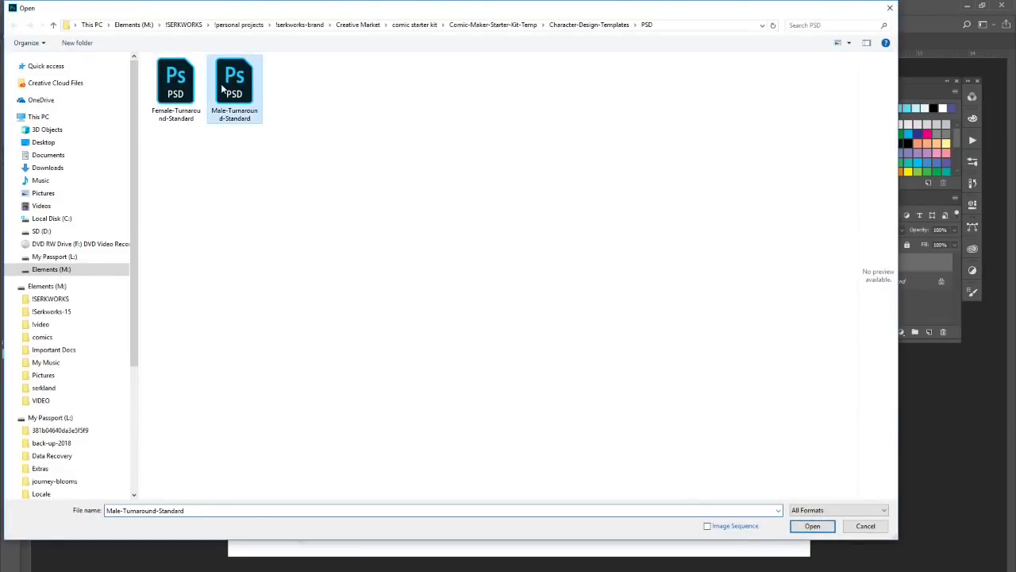
left_click(809, 526)
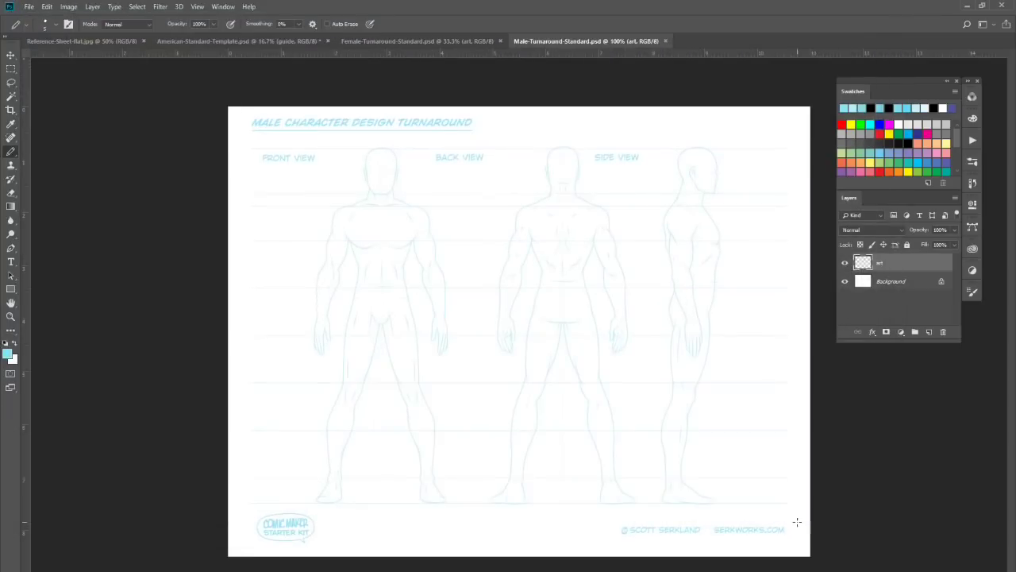
Step: Zoom the turnaround to 50% and add an empty Layer 1 above the art layer
left_click(10, 316)
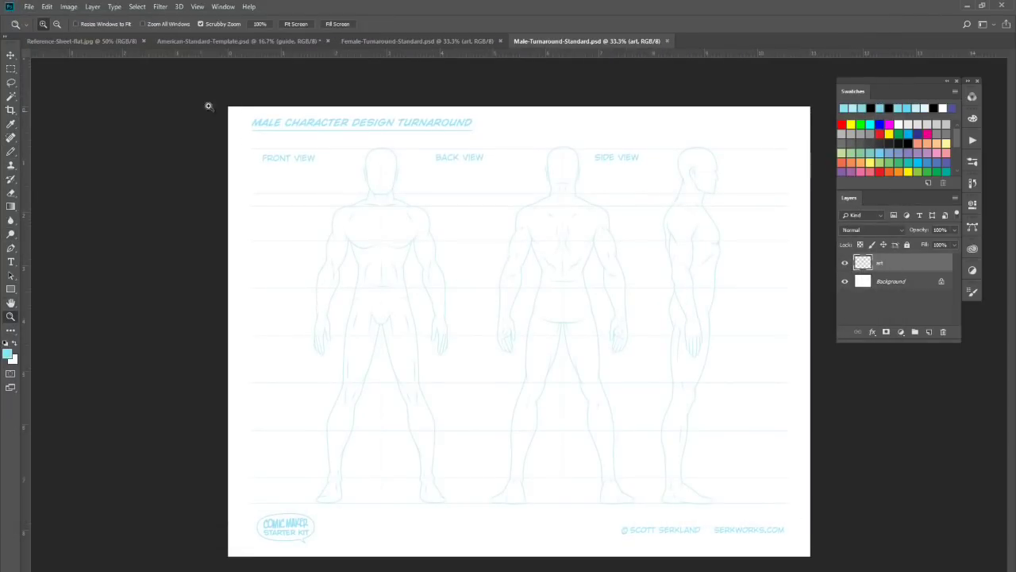
left_click(523, 246)
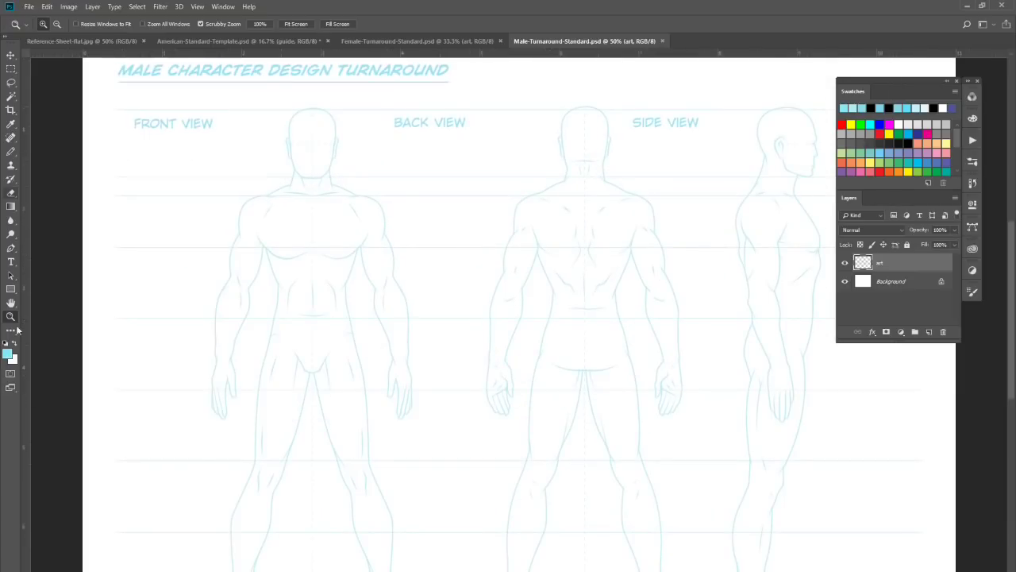
left_click(957, 201)
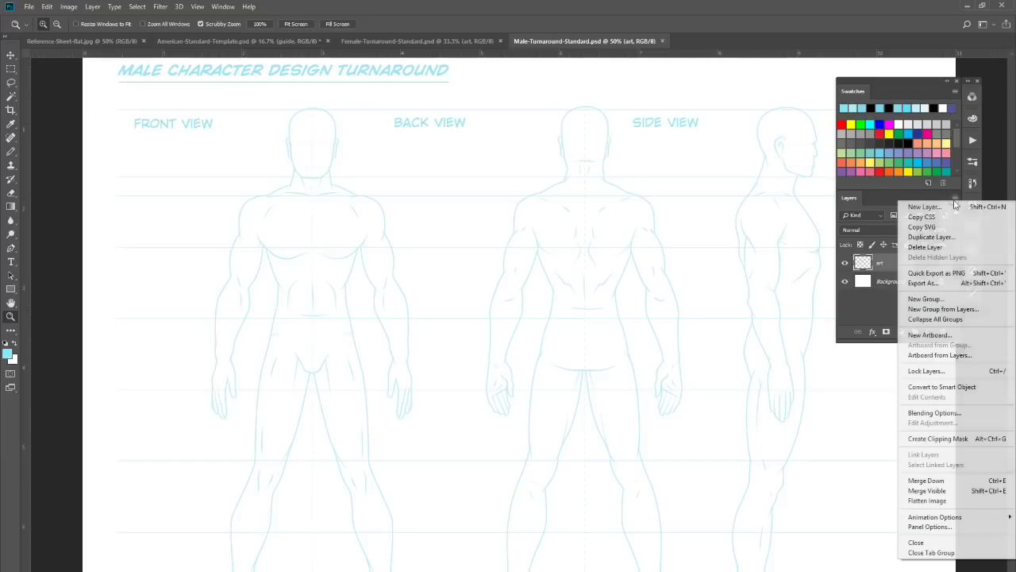
left_click(925, 205)
left_click(594, 184)
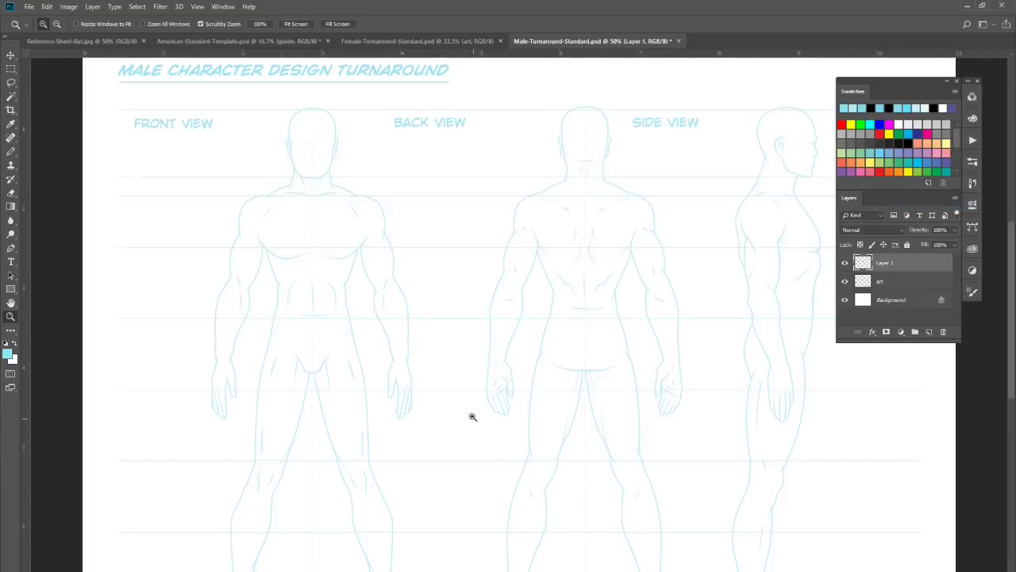
Step: Select the Brush tool from the pencil tool group
left_click(12, 152)
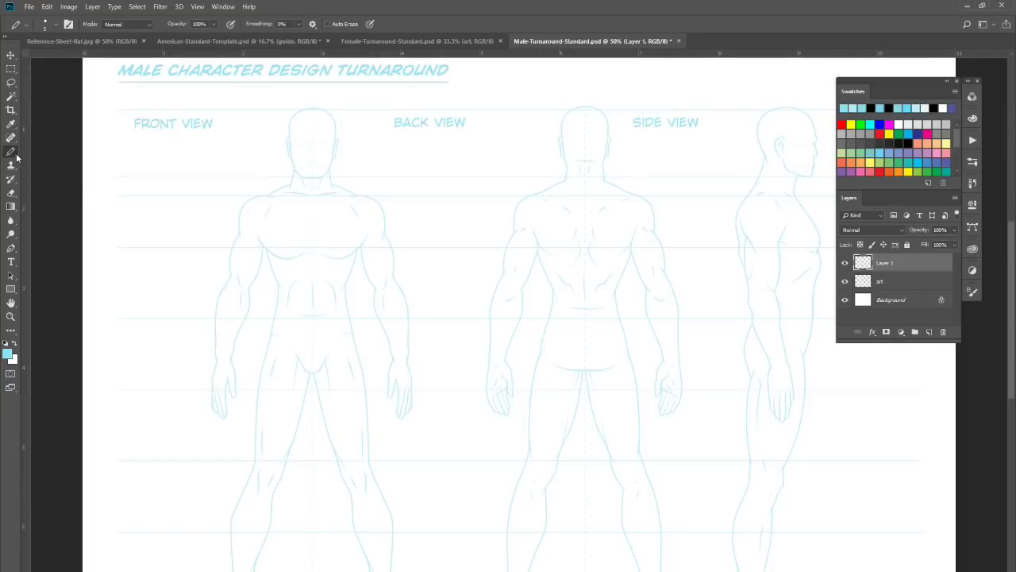
right_click(13, 151)
left_click(49, 152)
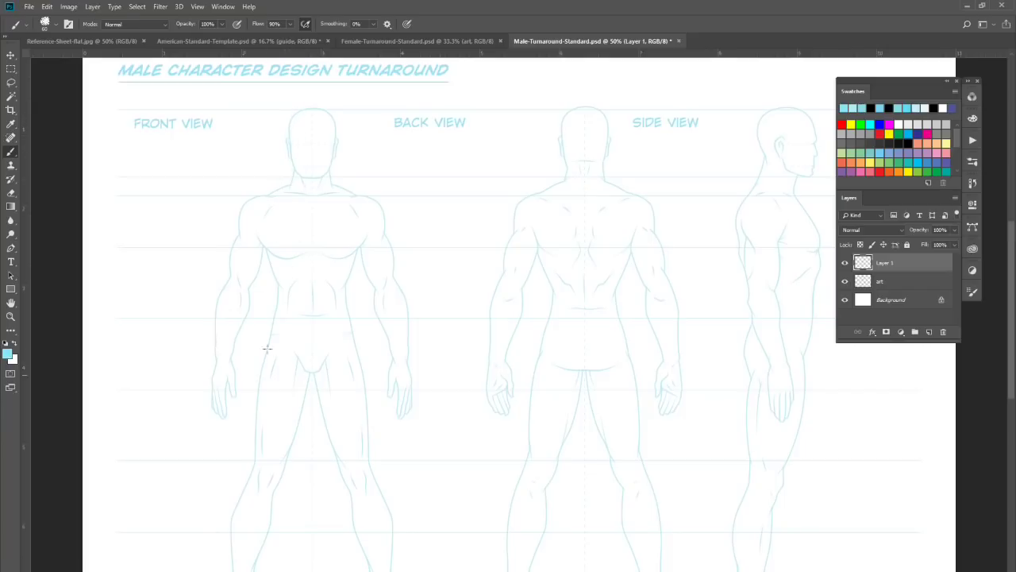
Step: Discard the test stroke and Layer 1, then pencil a hood around the front figure's head
left_click_drag(269, 190, 304, 205)
key("Delete")
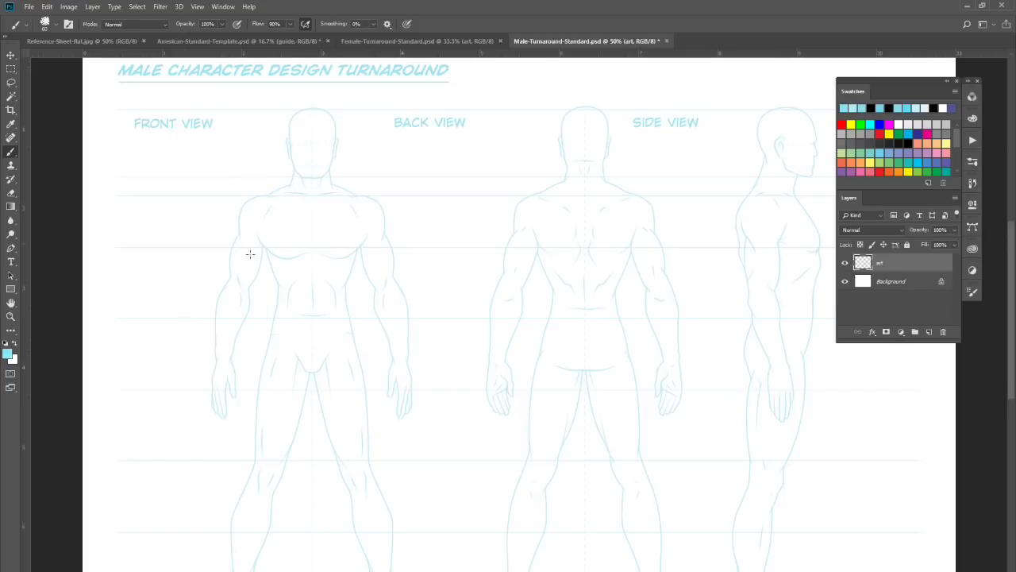
key("shift+b")
left_click_drag(302, 192, 271, 156)
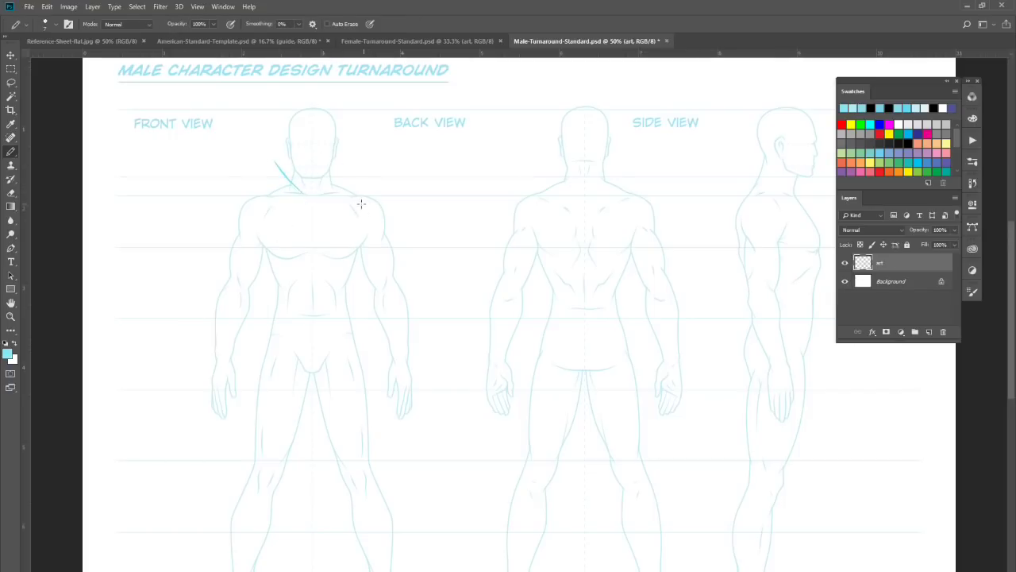
left_click_drag(358, 166, 326, 192)
mouse_move(274, 162)
left_mouse_down()
mouse_move(284, 119)
mouse_move(302, 100)
mouse_move(351, 125)
mouse_move(361, 166)
left_mouse_up()
mouse_move(342, 119)
left_mouse_down()
mouse_move(317, 134)
mouse_move(294, 123)
mouse_move(283, 141)
mouse_move(294, 168)
mouse_move(318, 180)
mouse_move(339, 125)
mouse_move(322, 193)
mouse_move(305, 189)
mouse_move(332, 185)
mouse_move(304, 197)
mouse_move(262, 177)
mouse_move(300, 198)
mouse_move(242, 198)
mouse_move(268, 170)
left_mouse_up()
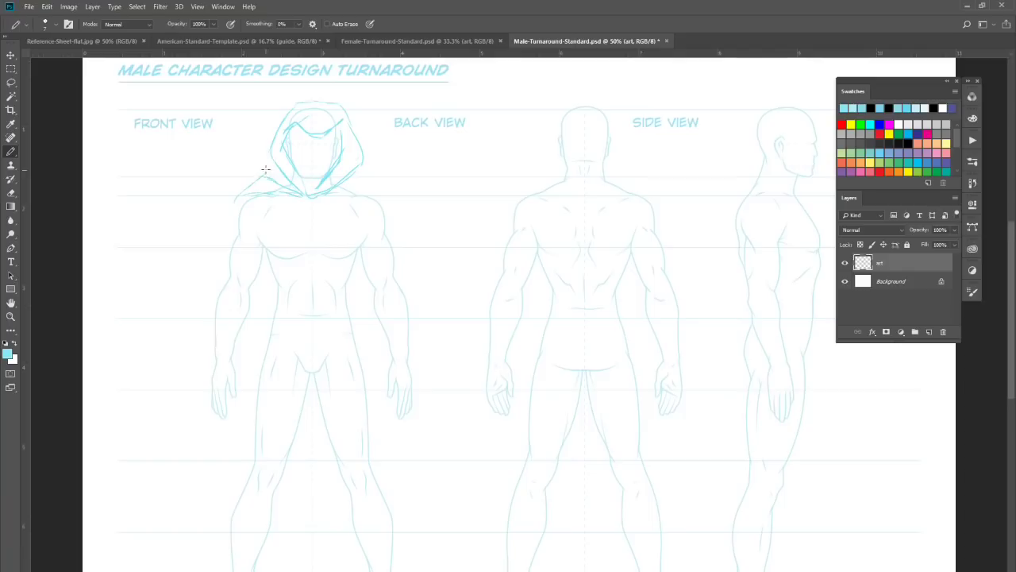
mouse_move(364, 184)
left_mouse_down()
mouse_move(330, 193)
mouse_move(363, 170)
mouse_move(387, 200)
left_mouse_up()
left_click_drag(240, 194, 232, 214)
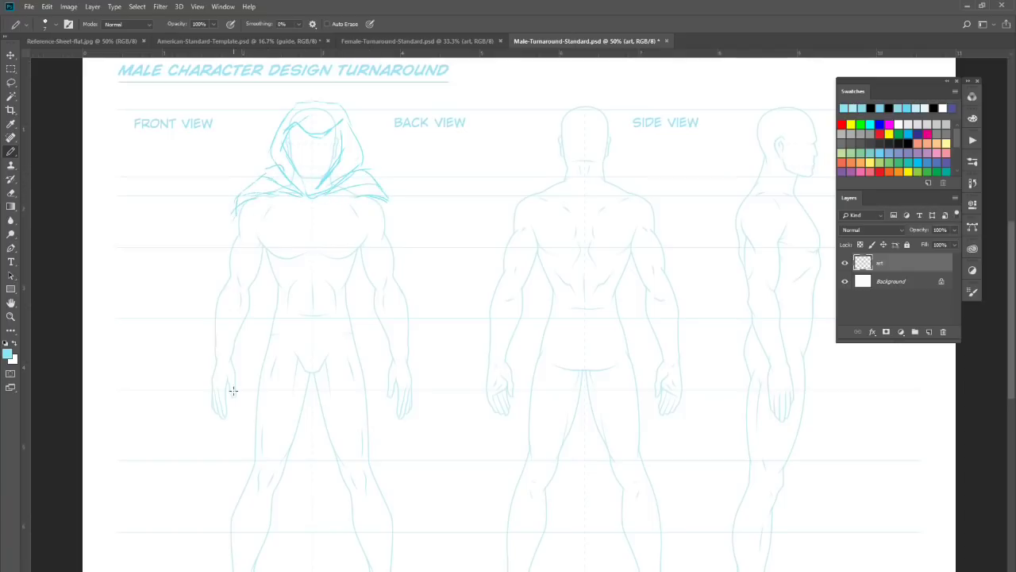
Step: Sketch the long cape edges, hem folds, a diagonal chest strap and V collar
left_click_drag(221, 418, 208, 516)
mouse_move(210, 476)
left_mouse_down()
mouse_move(193, 551)
mouse_move(297, 537)
mouse_move(342, 550)
left_mouse_up()
mouse_move(305, 493)
left_mouse_down()
mouse_move(316, 452)
mouse_move(316, 546)
mouse_move(370, 549)
mouse_move(402, 476)
mouse_move(399, 413)
left_mouse_up()
left_click_drag(405, 475, 401, 428)
left_click_drag(388, 256, 385, 202)
left_click_drag(235, 215, 232, 253)
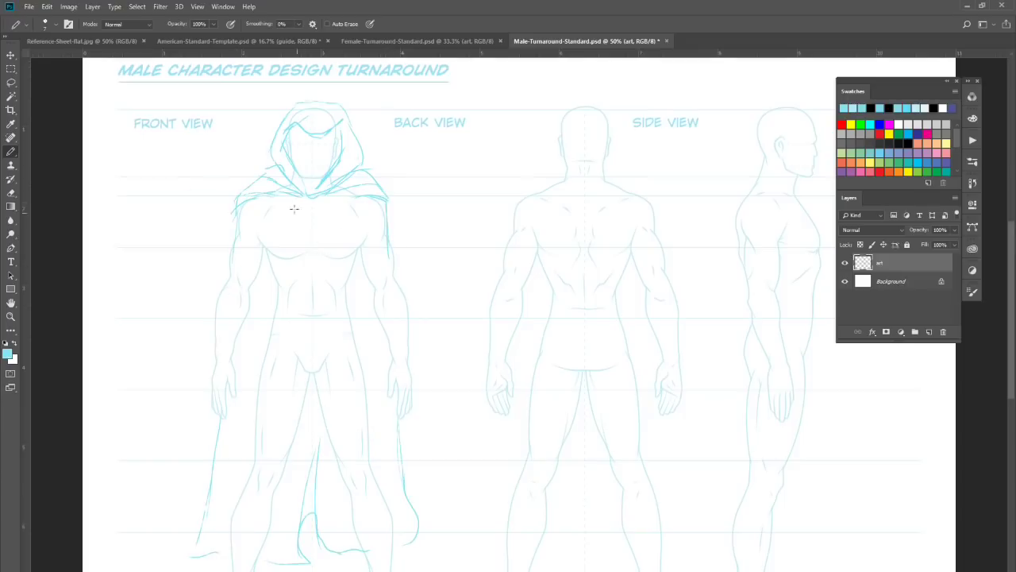
mouse_move(265, 209)
left_mouse_down()
mouse_move(296, 237)
mouse_move(354, 245)
mouse_move(329, 236)
left_mouse_up()
mouse_move(278, 186)
left_mouse_down()
mouse_move(322, 206)
mouse_move(347, 192)
mouse_move(283, 190)
mouse_move(291, 187)
left_mouse_up()
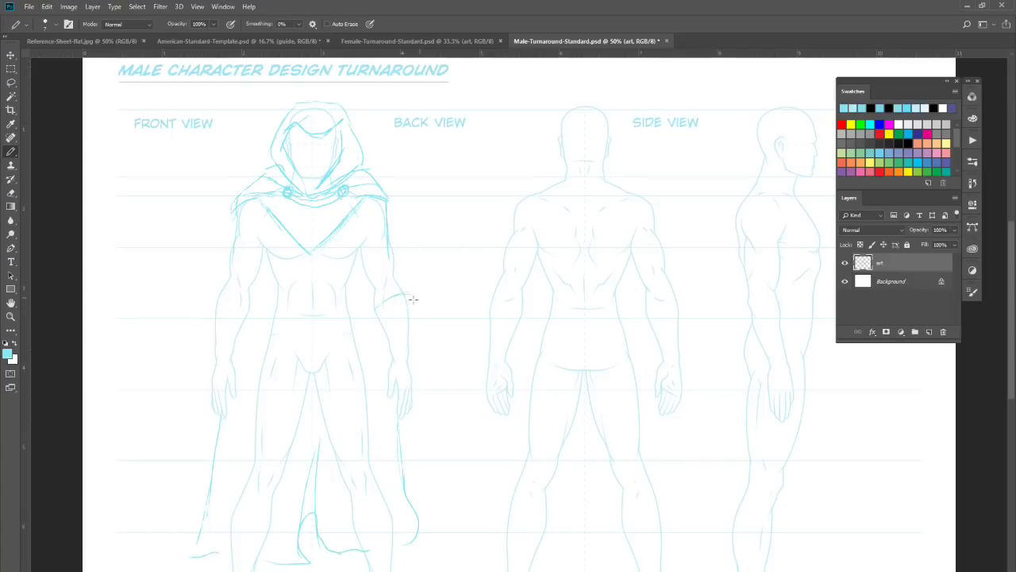
Step: Pencil forearm cuffs, an oval belt buckle and short briefs lines on the front figure
mouse_move(213, 300)
left_mouse_down()
mouse_move(248, 309)
mouse_move(229, 312)
left_mouse_up()
left_click_drag(375, 311, 408, 309)
left_click_drag(215, 362, 220, 319)
left_click_drag(409, 317, 405, 359)
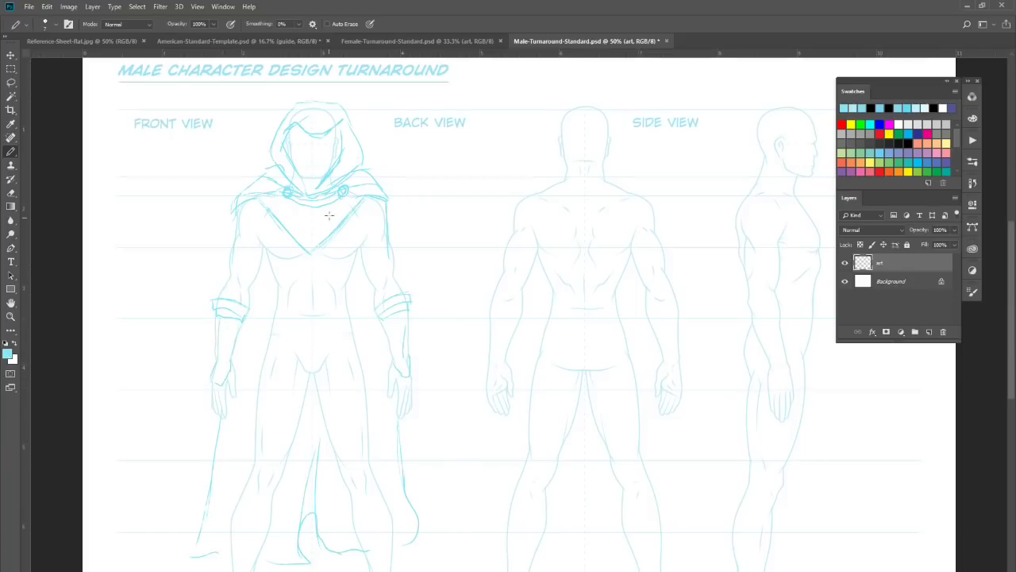
mouse_move(304, 311)
left_mouse_down()
mouse_move(312, 285)
mouse_move(320, 312)
mouse_move(303, 295)
mouse_move(321, 312)
mouse_move(310, 289)
mouse_move(303, 305)
mouse_move(314, 298)
mouse_move(278, 291)
mouse_move(345, 291)
mouse_move(334, 311)
mouse_move(342, 307)
mouse_move(301, 322)
mouse_move(280, 312)
mouse_move(348, 306)
mouse_move(301, 319)
mouse_move(277, 312)
mouse_move(279, 288)
mouse_move(343, 290)
left_mouse_up()
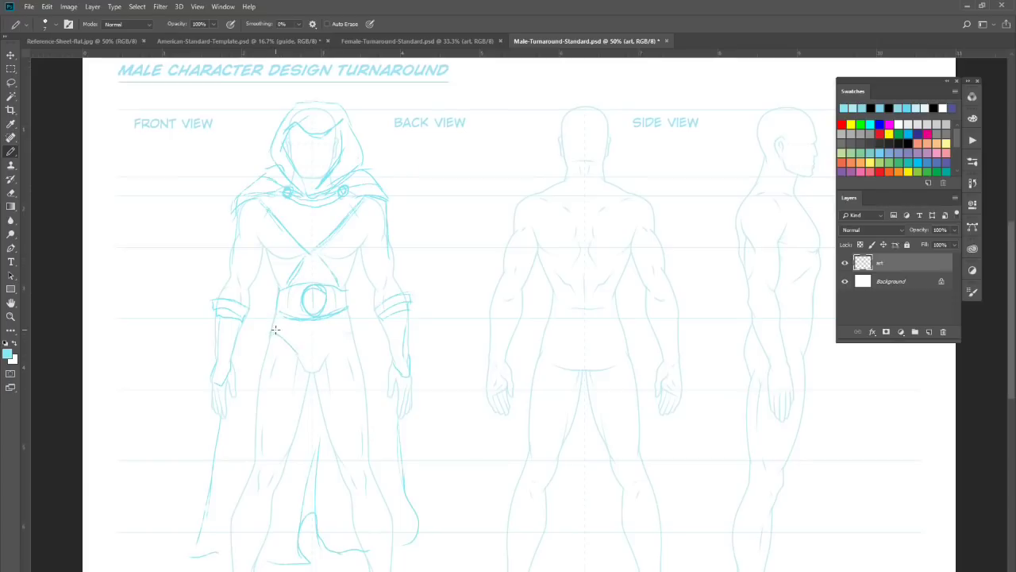
left_click_drag(343, 346, 328, 357)
left_click_drag(347, 316, 352, 334)
Step: Shape the front figure's cape tail curl and add folds to its left leg
scroll(382, 413, "down", 3)
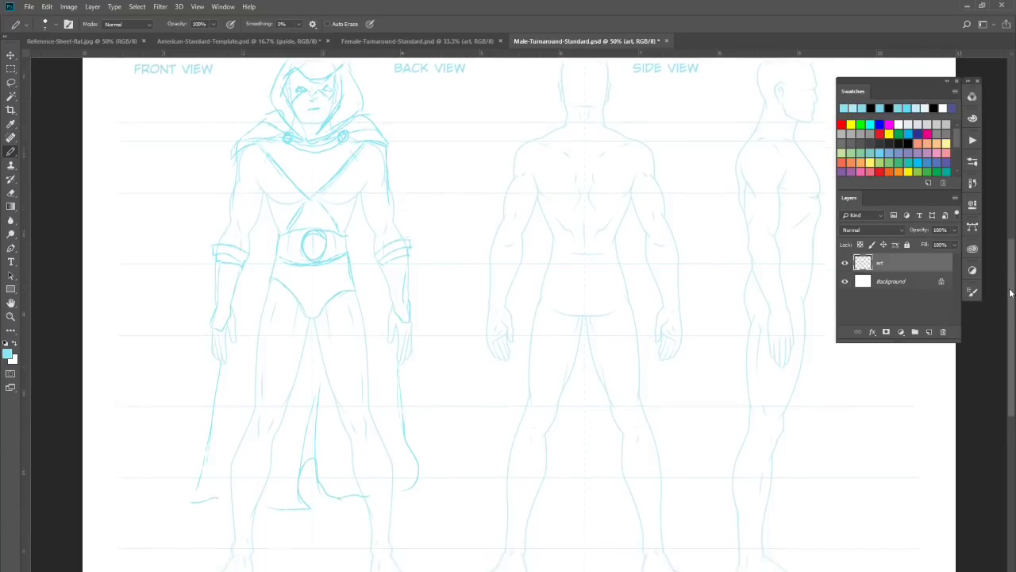
mouse_move(354, 419)
left_mouse_down()
mouse_move(388, 407)
mouse_move(402, 431)
mouse_move(349, 421)
mouse_move(346, 461)
mouse_move(369, 456)
mouse_move(360, 434)
mouse_move(369, 459)
mouse_move(405, 442)
left_mouse_up()
mouse_move(242, 411)
left_mouse_down()
mouse_move(265, 417)
mouse_move(274, 459)
mouse_move(216, 450)
mouse_move(237, 407)
mouse_move(212, 449)
left_mouse_up()
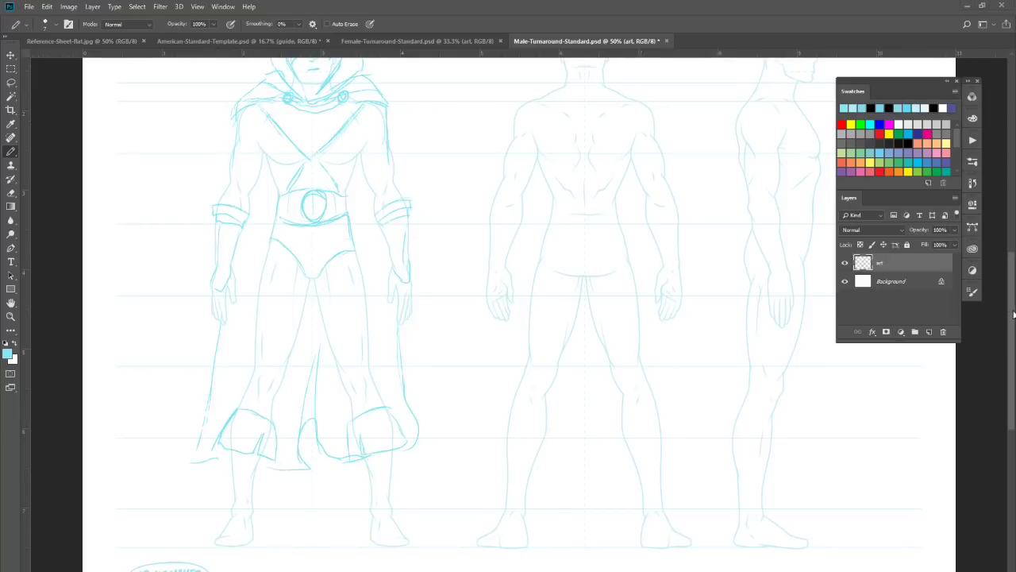
Step: Outline a hood and long cape with a wavy hem on the back-view figure
scroll(1013, 315, "up", 3)
mouse_move(542, 194)
left_mouse_down()
mouse_move(571, 148)
mouse_move(594, 146)
mouse_move(631, 207)
mouse_move(513, 239)
mouse_move(491, 370)
left_mouse_up()
left_click_drag(505, 295, 485, 462)
mouse_move(608, 222)
left_mouse_down()
mouse_move(649, 224)
mouse_move(663, 305)
left_mouse_up()
mouse_move(667, 341)
left_mouse_down()
mouse_move(685, 508)
mouse_move(642, 536)
mouse_move(478, 537)
left_mouse_up()
mouse_move(484, 480)
left_mouse_down()
mouse_move(493, 529)
mouse_move(519, 561)
mouse_move(574, 548)
mouse_move(502, 554)
mouse_move(645, 544)
left_mouse_up()
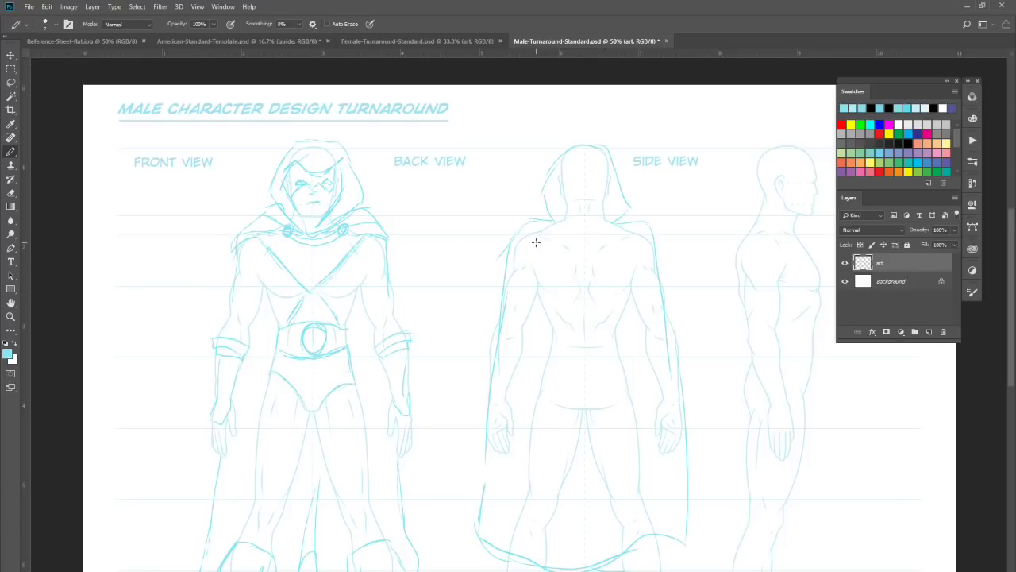
Step: Draw the V-shaped hood drape across the back-view figure
mouse_move(528, 237)
left_mouse_down()
mouse_move(582, 293)
mouse_move(540, 240)
mouse_move(538, 253)
mouse_move(596, 297)
mouse_move(623, 266)
left_mouse_up()
mouse_move(527, 239)
left_mouse_down()
mouse_move(549, 272)
mouse_move(580, 296)
mouse_move(528, 241)
mouse_move(587, 293)
mouse_move(538, 236)
mouse_move(592, 334)
mouse_move(586, 294)
mouse_move(565, 337)
left_mouse_up()
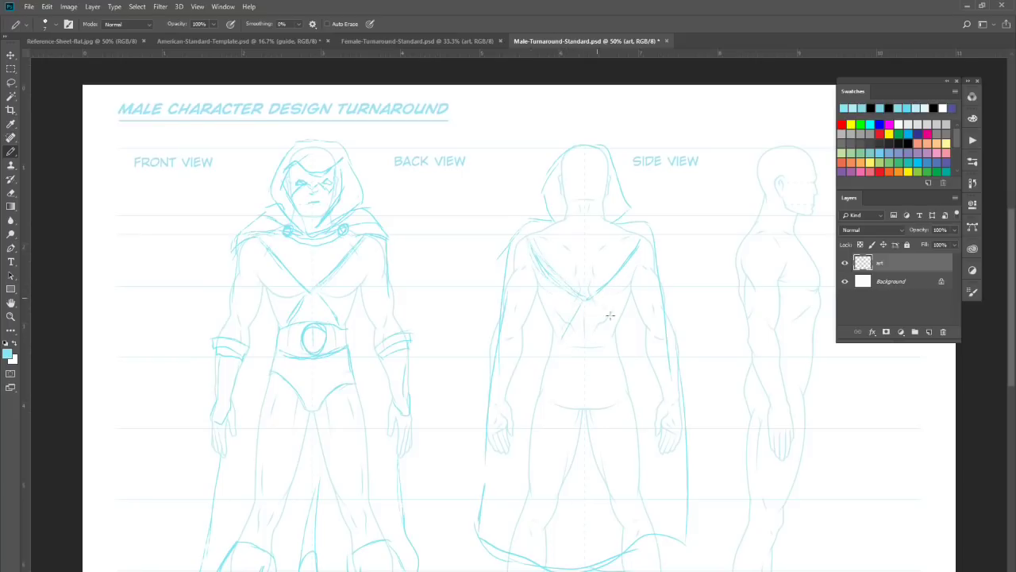
right_click(640, 330)
left_click(831, 438)
Step: Sketch the hood, collar and long cape lines on the side-view figure
mouse_move(802, 226)
left_mouse_down()
mouse_move(798, 180)
mouse_move(817, 147)
mouse_move(761, 148)
mouse_move(745, 208)
mouse_move(755, 181)
mouse_move(751, 215)
mouse_move(800, 230)
left_mouse_up()
mouse_move(743, 211)
left_mouse_down()
mouse_move(811, 247)
mouse_move(743, 258)
mouse_move(802, 229)
left_mouse_up()
left_click_drag(725, 233, 726, 512)
left_click_drag(733, 303, 728, 533)
left_click_drag(743, 425, 748, 552)
mouse_move(730, 467)
left_mouse_down()
mouse_move(727, 548)
mouse_move(702, 570)
left_mouse_up()
left_click_drag(728, 505, 718, 570)
left_click_drag(742, 472, 738, 570)
left_click_drag(739, 508, 746, 569)
left_click_drag(747, 486, 751, 570)
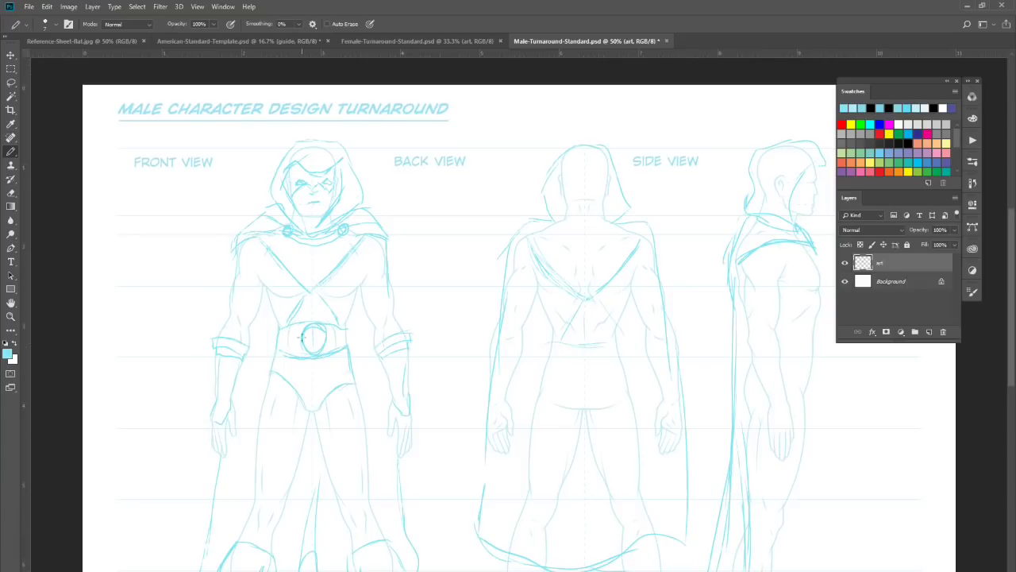
Step: Reinforce the front figure's shoulder and arm outlines
mouse_move(377, 238)
left_mouse_down()
mouse_move(395, 255)
mouse_move(389, 282)
left_mouse_up()
mouse_move(238, 286)
left_mouse_down()
mouse_move(243, 317)
mouse_move(235, 320)
mouse_move(265, 305)
mouse_move(252, 337)
left_mouse_up()
mouse_move(373, 276)
left_mouse_down()
mouse_move(361, 300)
mouse_move(372, 322)
mouse_move(404, 305)
left_mouse_up()
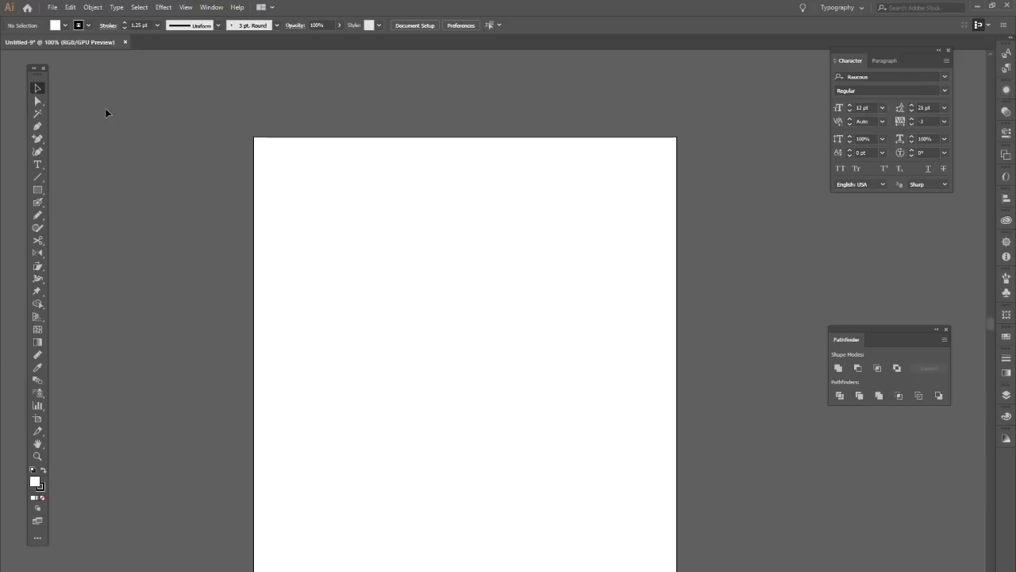
Step: Open Word-Balloons-01-CC from the Ballons-Captions > AI-CC folder
left_click(53, 8)
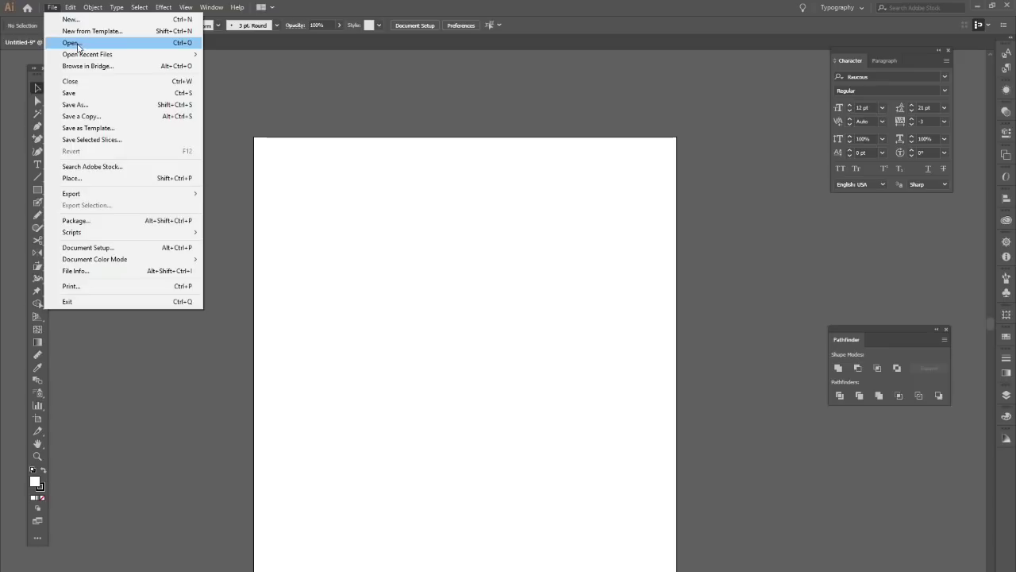
left_click(72, 43)
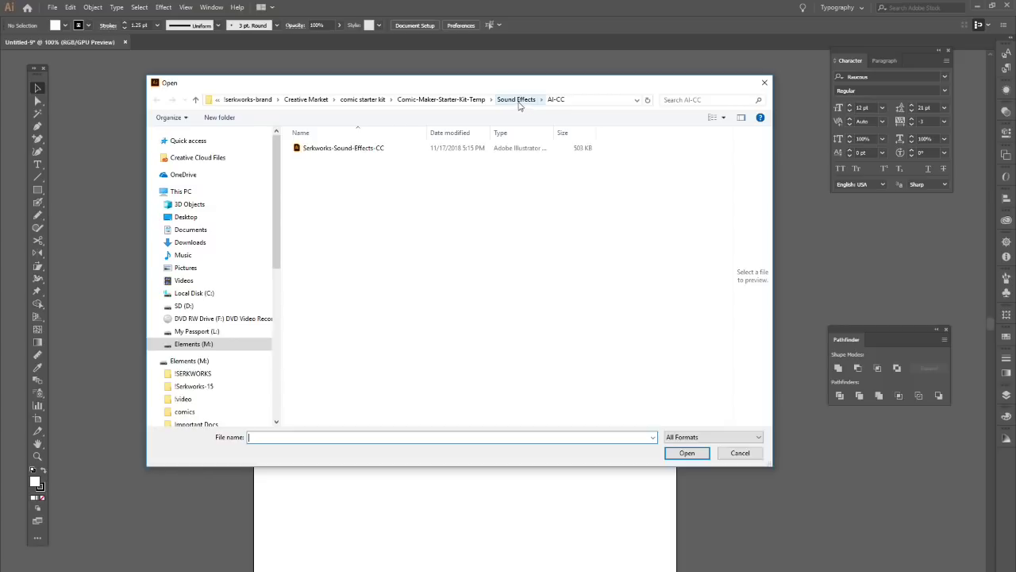
left_click(465, 100)
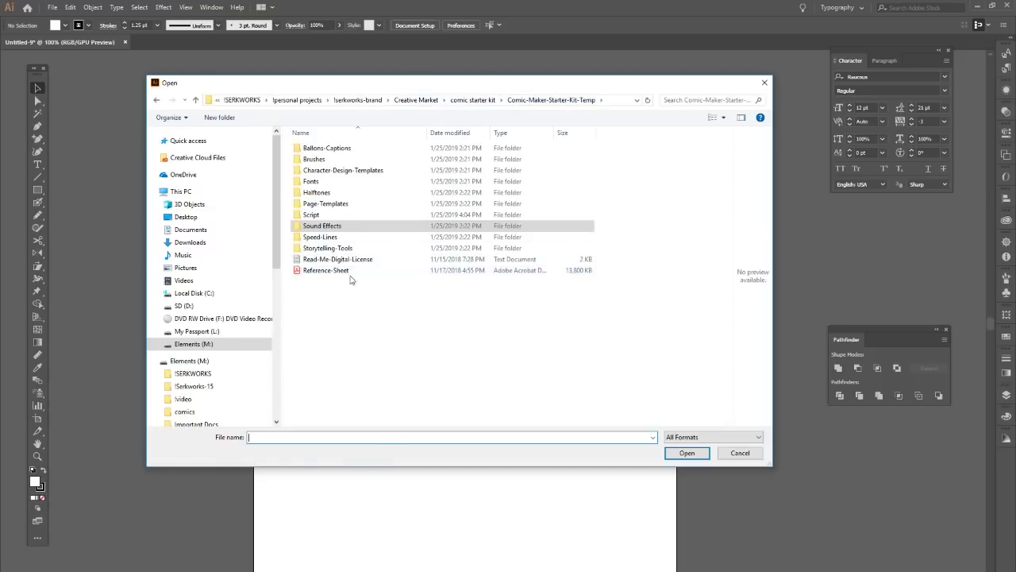
double_click(343, 150)
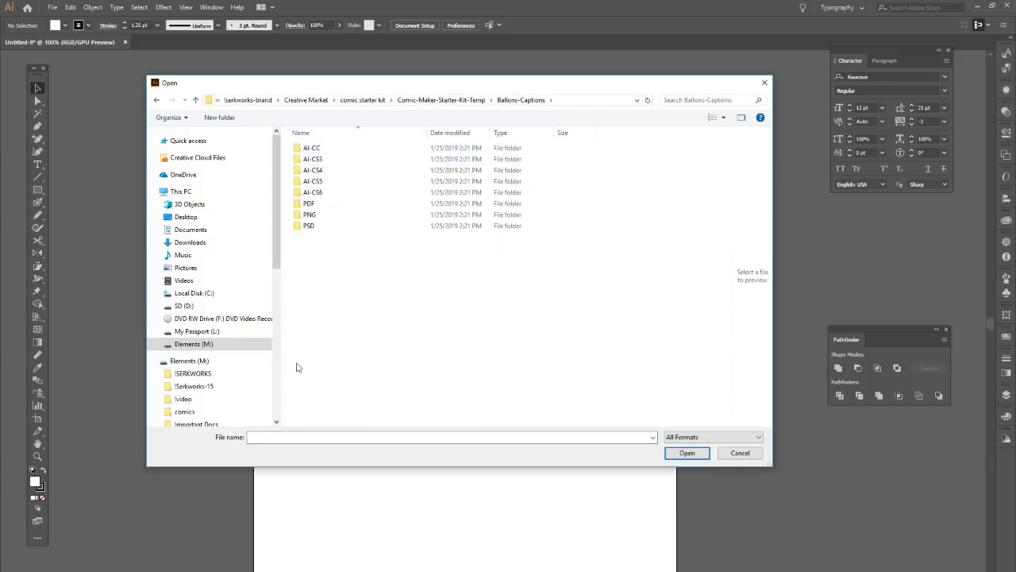
double_click(312, 148)
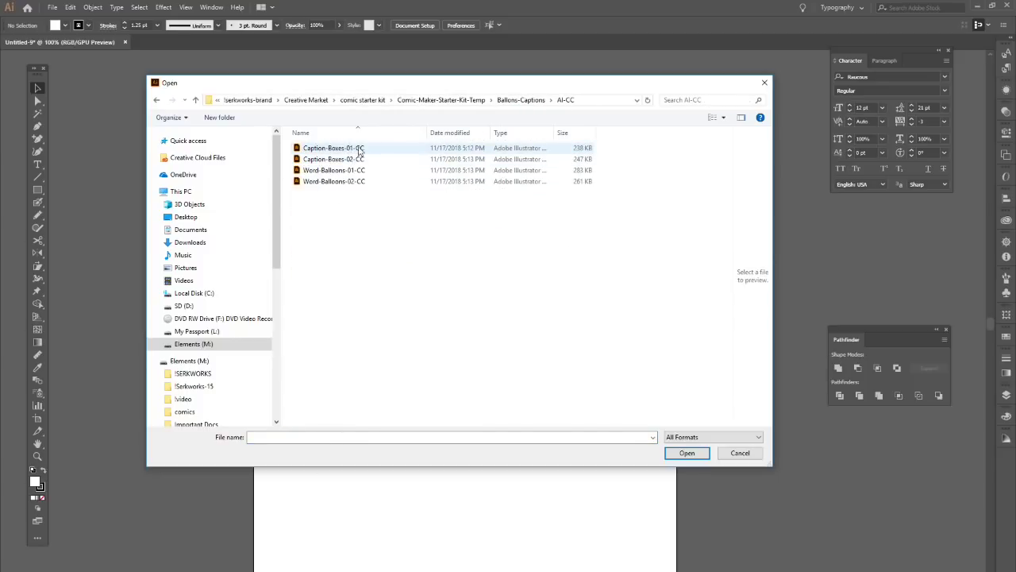
double_click(354, 176)
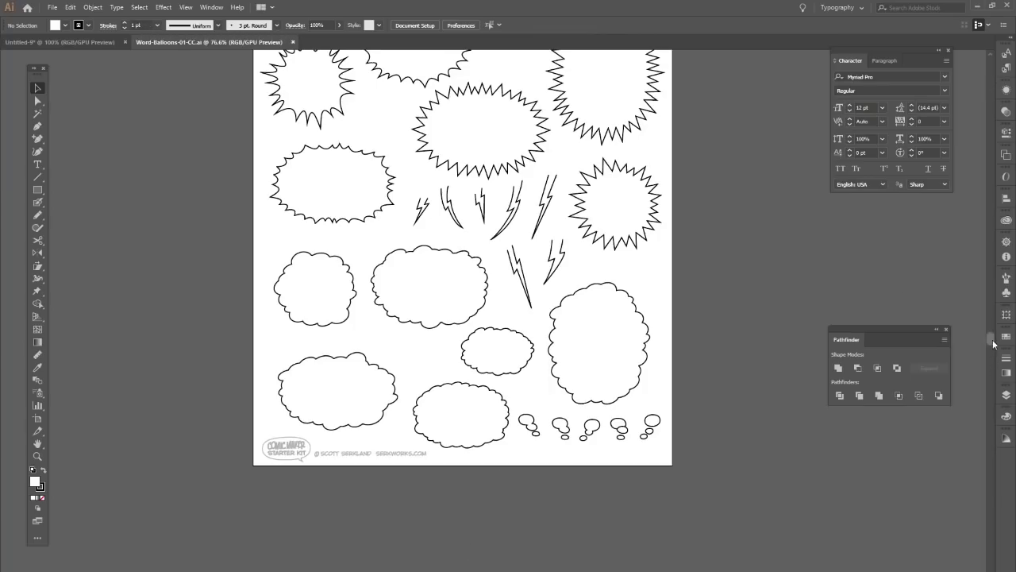
left_click_drag(993, 343, 988, 321)
Step: Open Word-Balloons-02-CC from the same folder
left_click(52, 8)
left_click(79, 43)
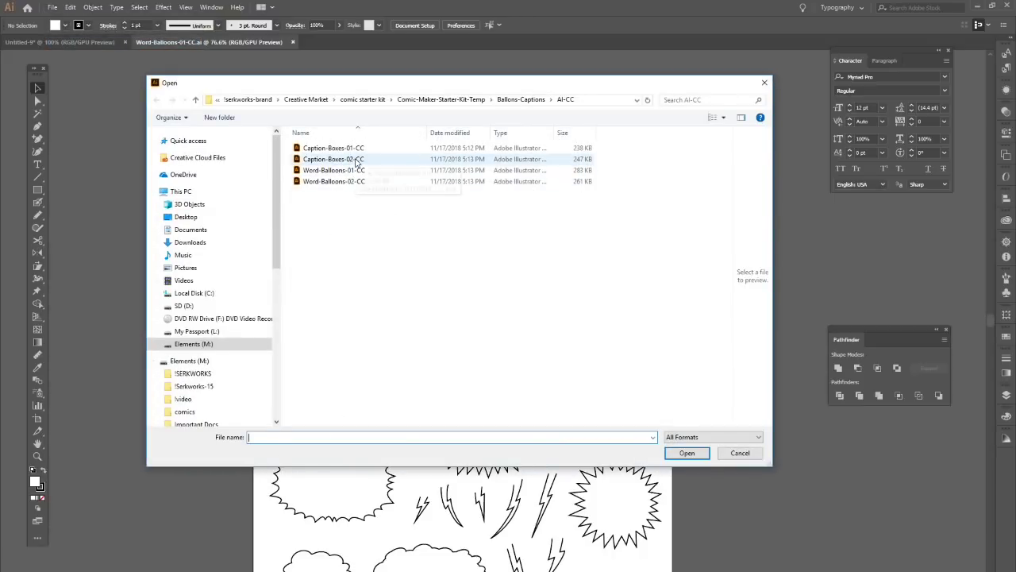
left_click(355, 187)
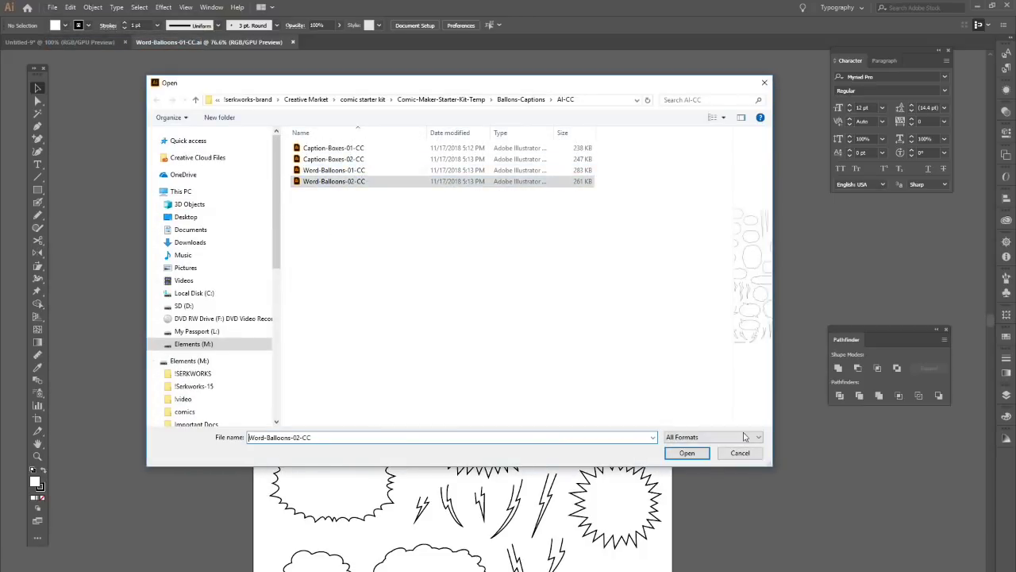
left_click(686, 453)
Step: Zoom the Word-Balloons-02 sheet to 100%
left_click_drag(990, 351, 990, 334)
left_click(37, 456)
left_click(692, 339, "alt")
left_click_drag(989, 336, 712, 343)
Step: Copy the pointed speech balloon and lightning-bolt shape, then return to Untitled-9
key("v")
left_click_drag(217, 274, 224, 280)
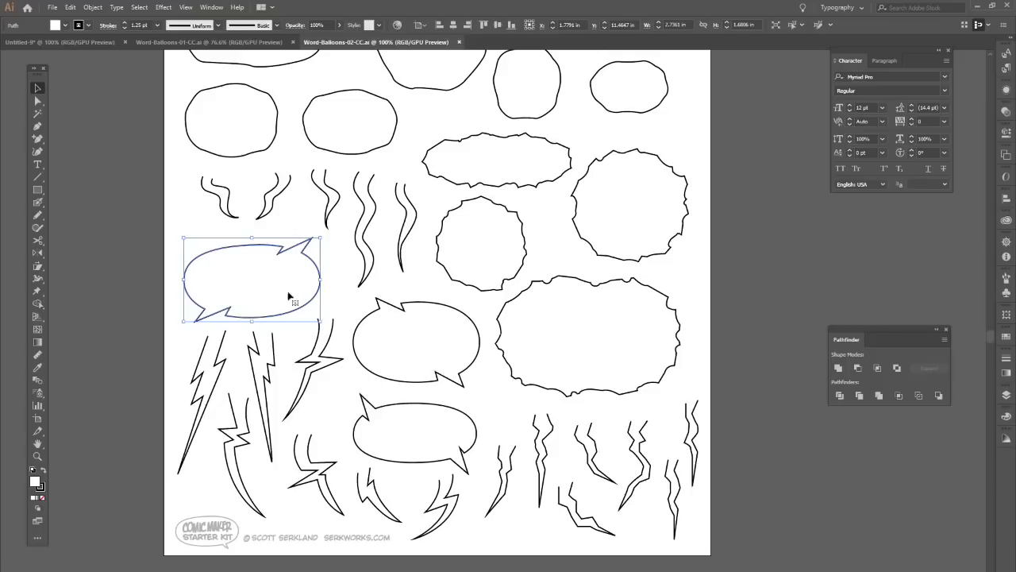
left_click(352, 304)
left_click(317, 294)
left_click(323, 371, "shift")
key("ctrl+shift+b")
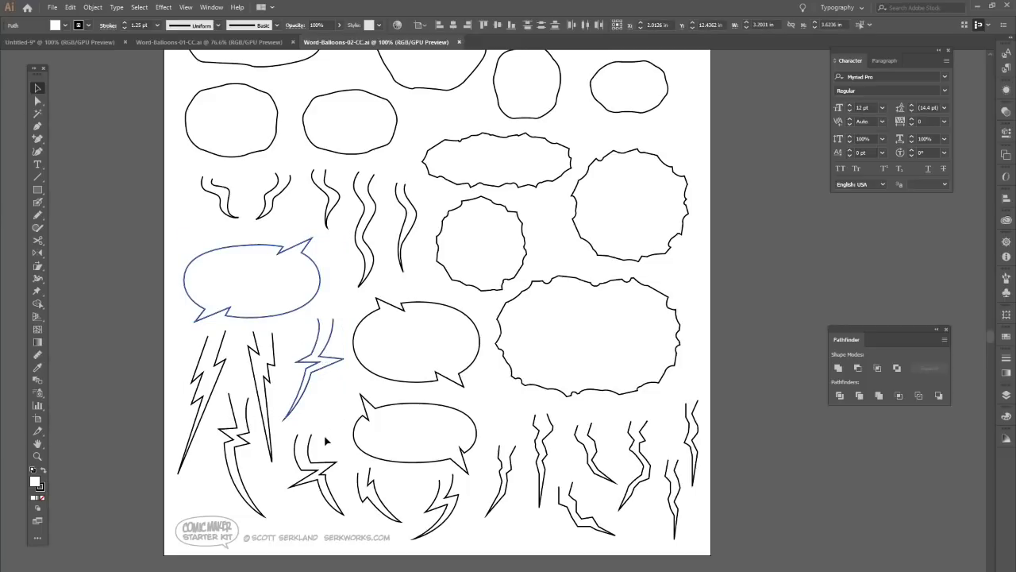
left_click(79, 42)
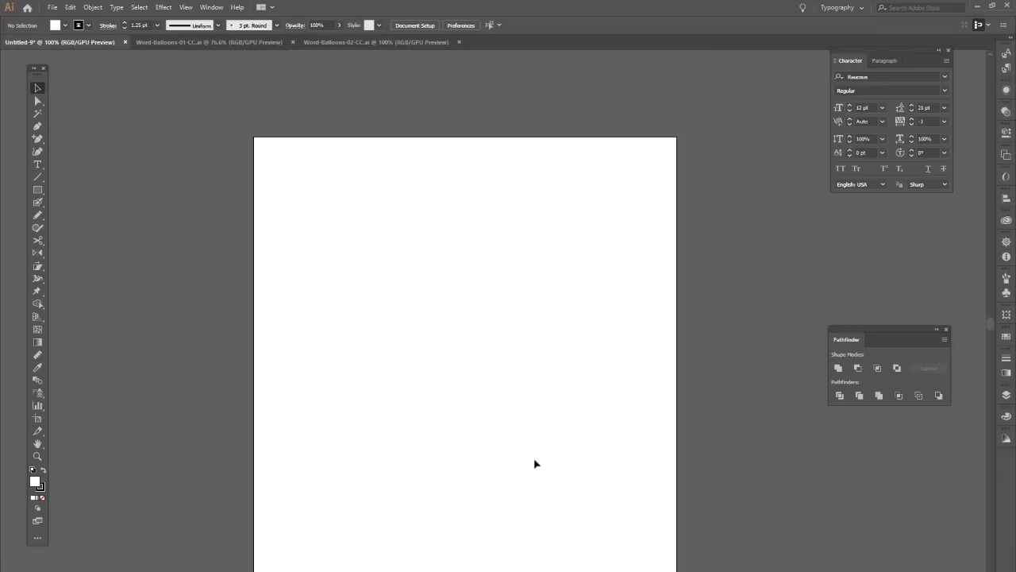
Step: Paste the balloon and bolt in front and rotate the bolt under the balloon
left_click(71, 7)
left_click(100, 77)
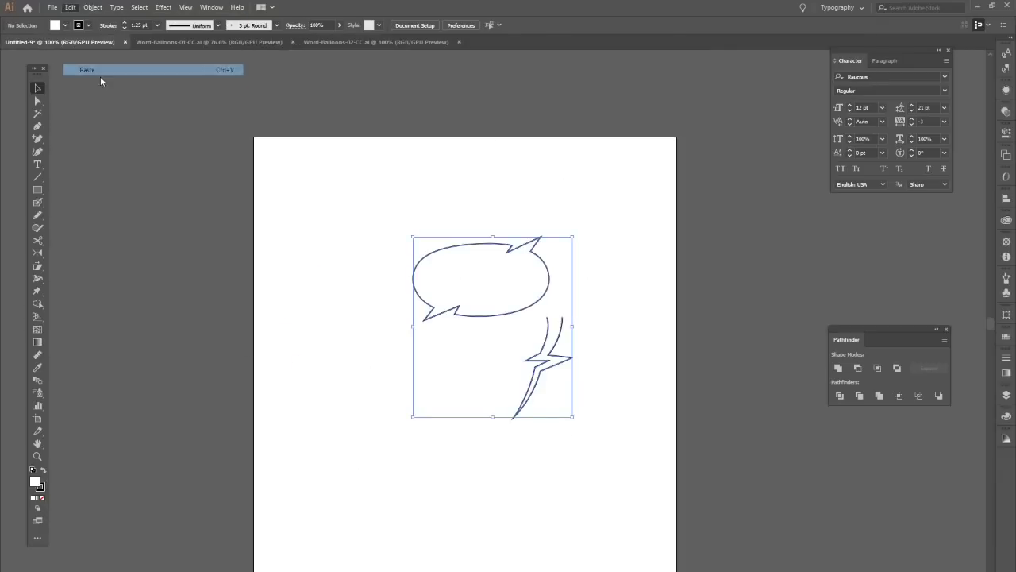
left_click(618, 425)
left_click_drag(556, 359, 528, 341)
left_click_drag(538, 286, 531, 282)
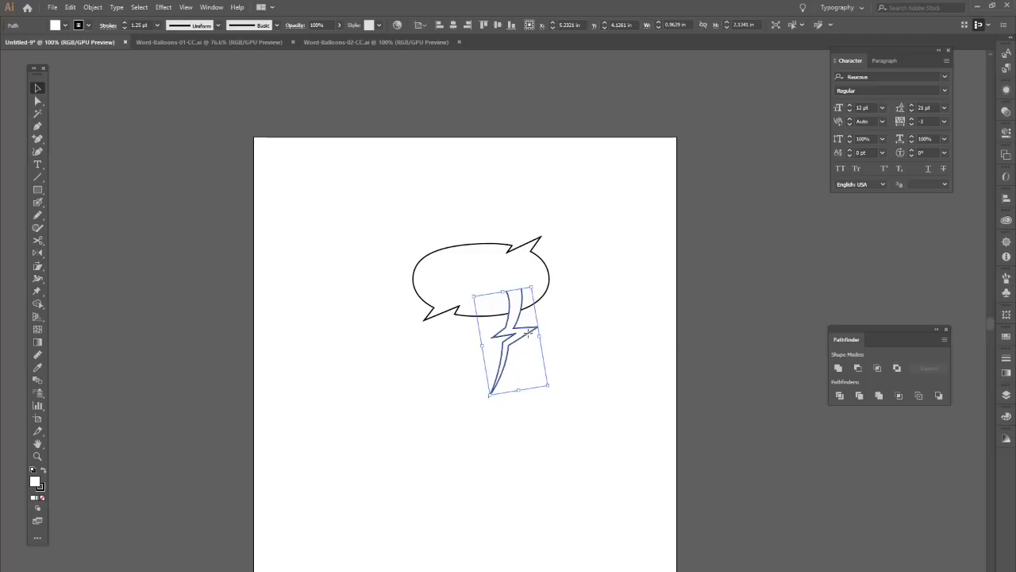
left_click(577, 377)
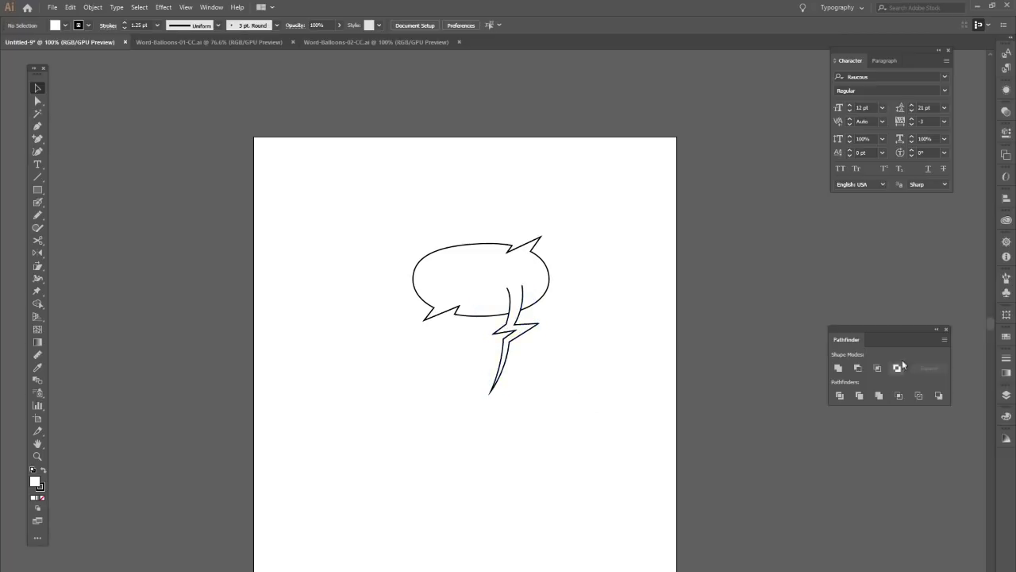
Step: Make the balloon and bolt a compound shape, then release it into separate paths
left_click_drag(898, 327, 764, 215)
left_click_drag(395, 211, 589, 417)
left_click(802, 227)
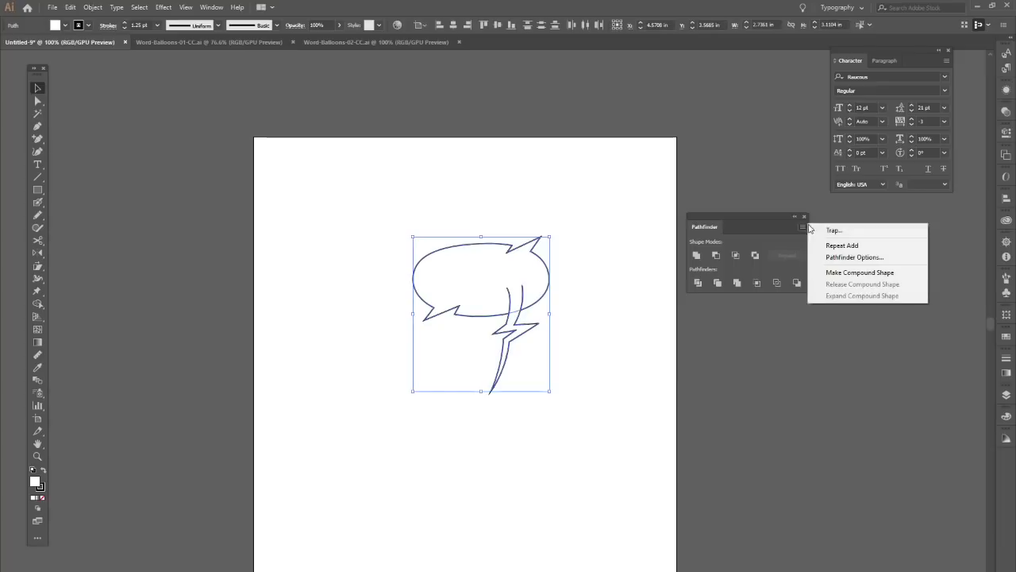
left_click(889, 274)
left_click(599, 396)
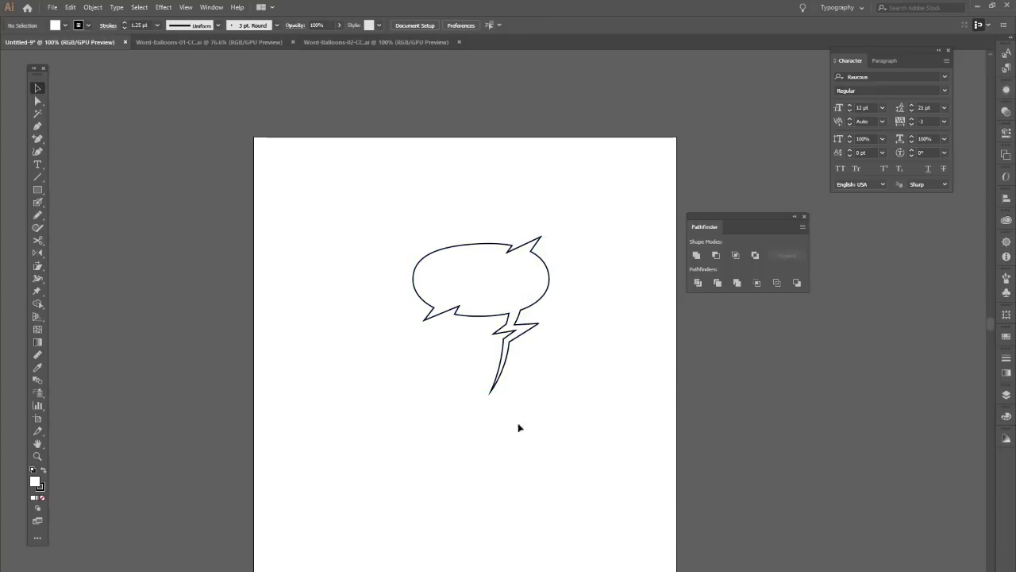
left_click(803, 228)
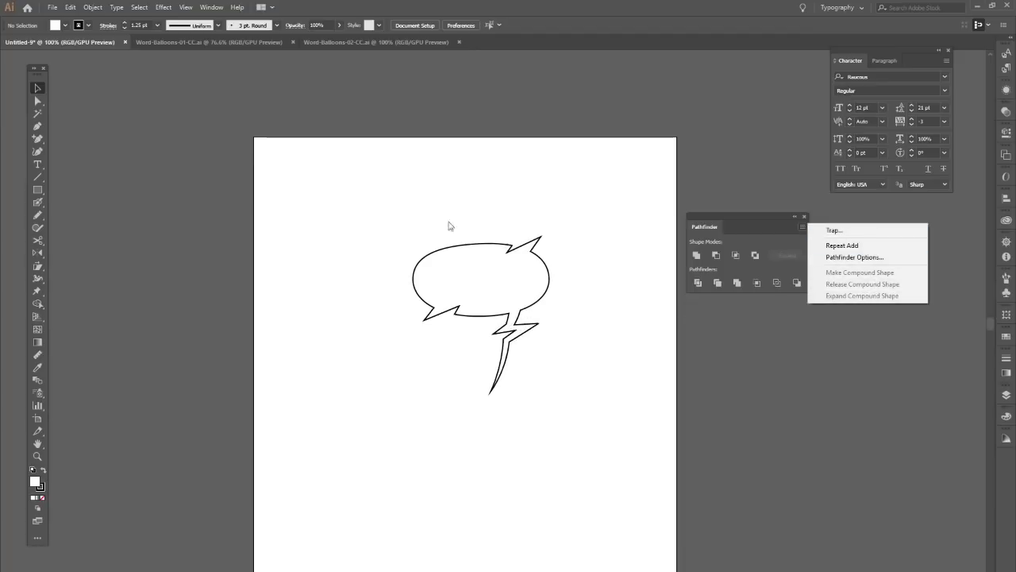
left_click(468, 242)
left_click(803, 227)
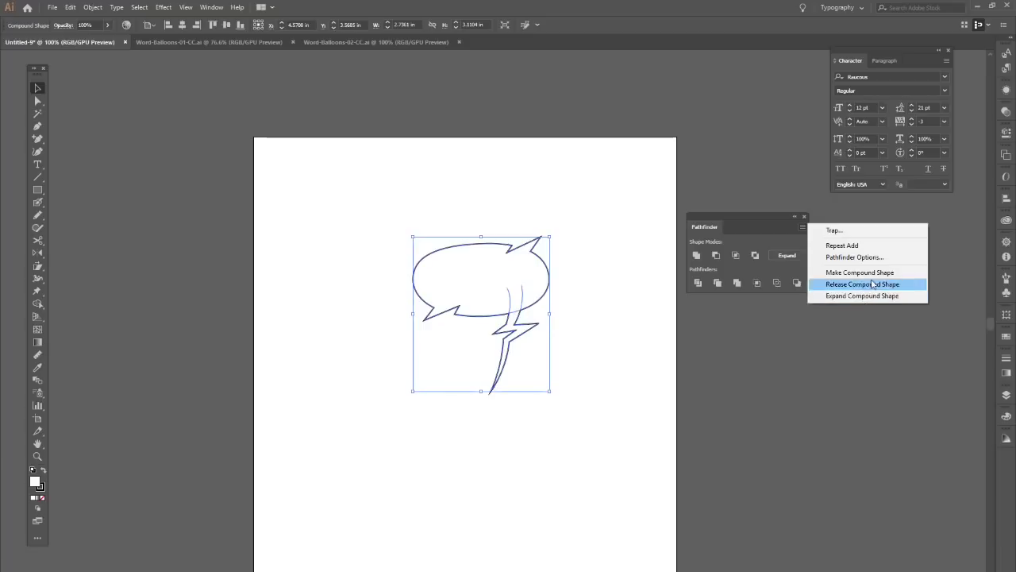
left_click(874, 284)
left_click(589, 416)
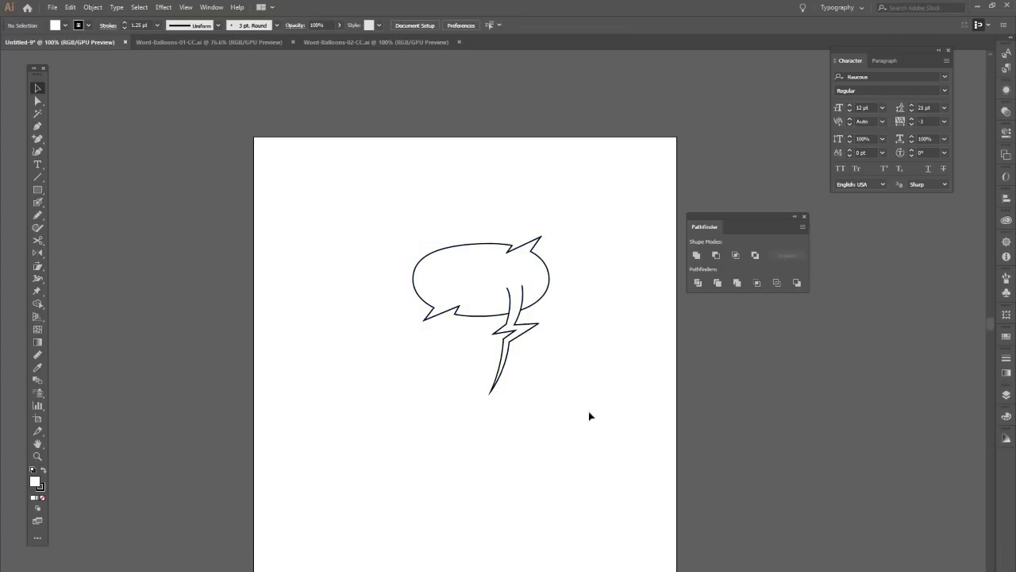
Step: Merge the bolt tail and balloon into one compound outline and move it upper right
left_click_drag(384, 205, 608, 431)
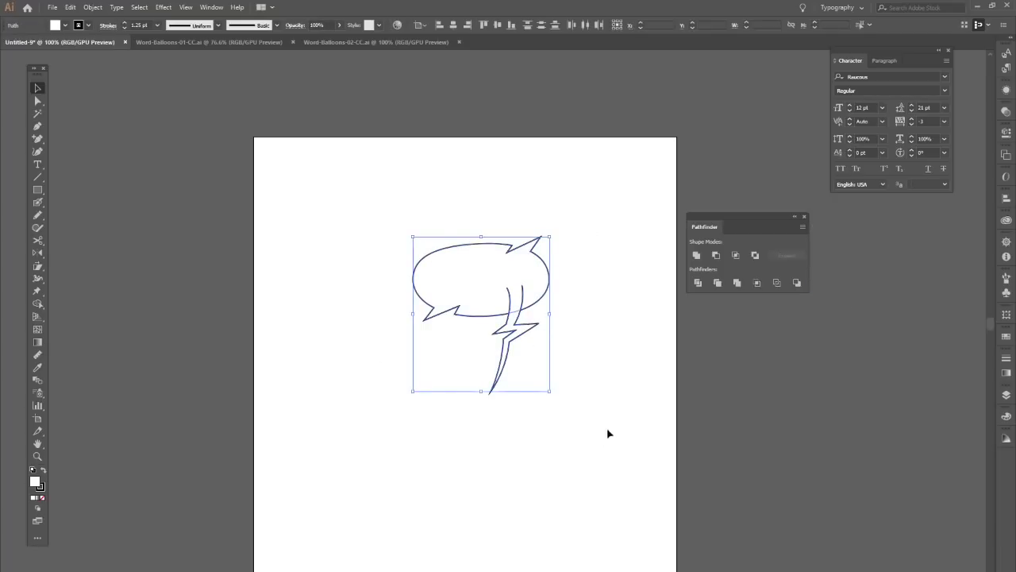
left_click(697, 255)
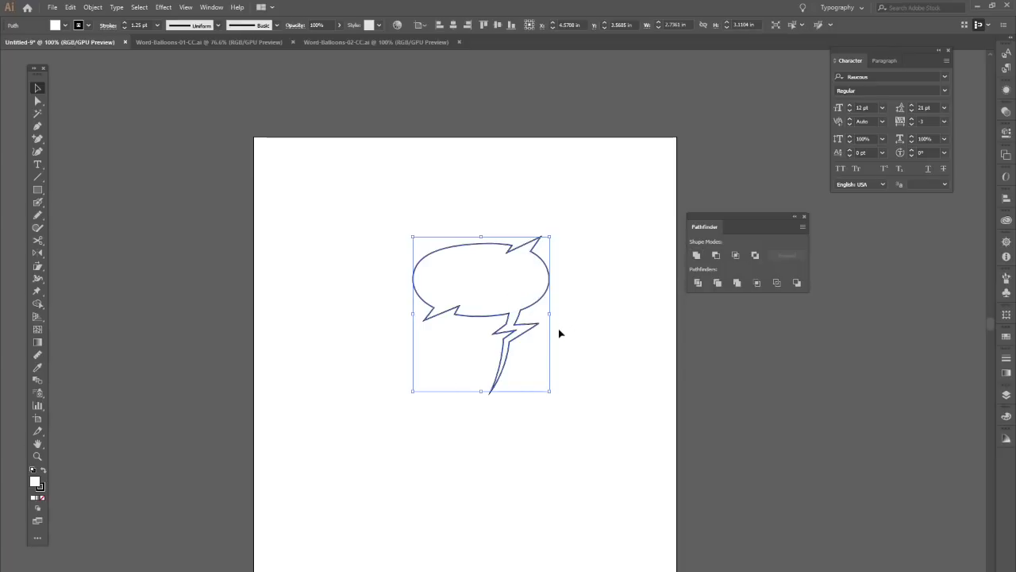
left_click(608, 335)
left_click(519, 321)
left_click(552, 365)
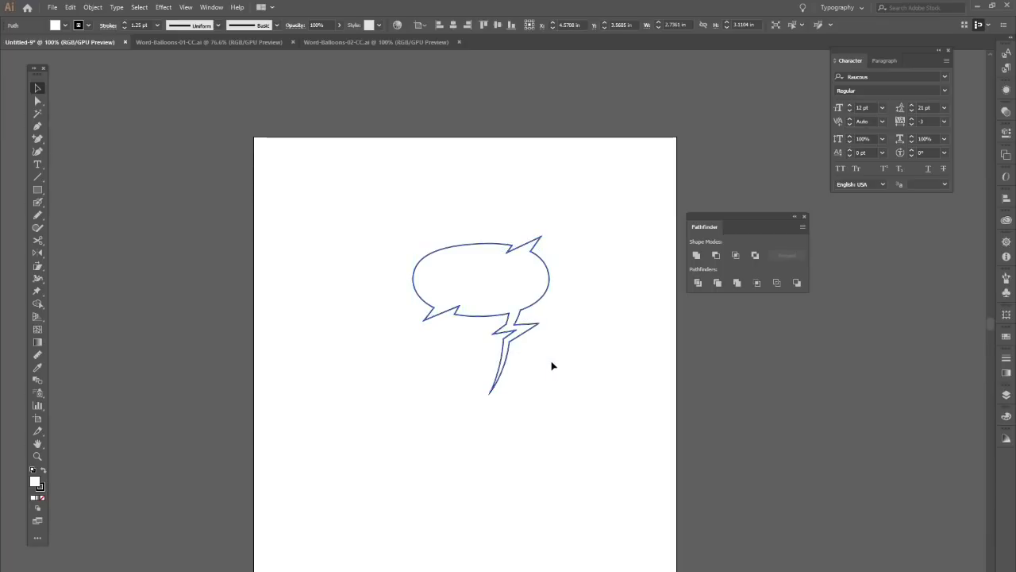
key("ctrl+a")
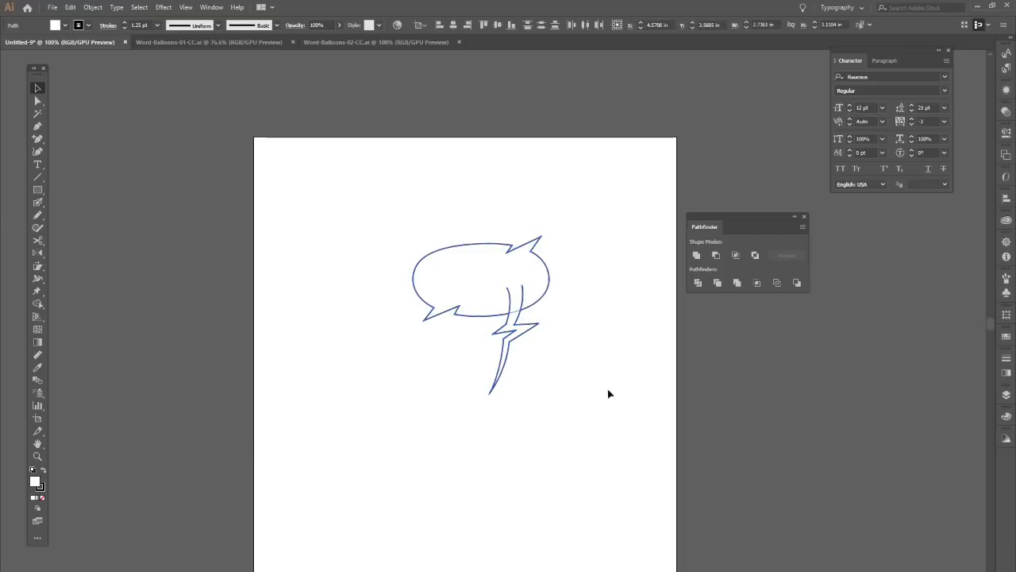
left_click(802, 227)
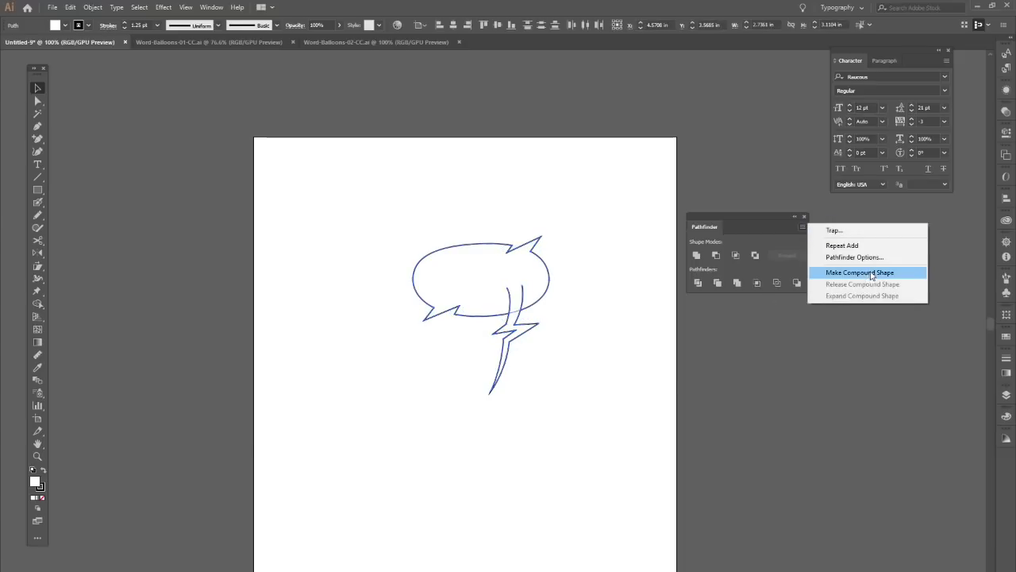
left_click(841, 273)
left_click(571, 416)
left_click_drag(543, 289, 606, 204)
left_click(596, 352)
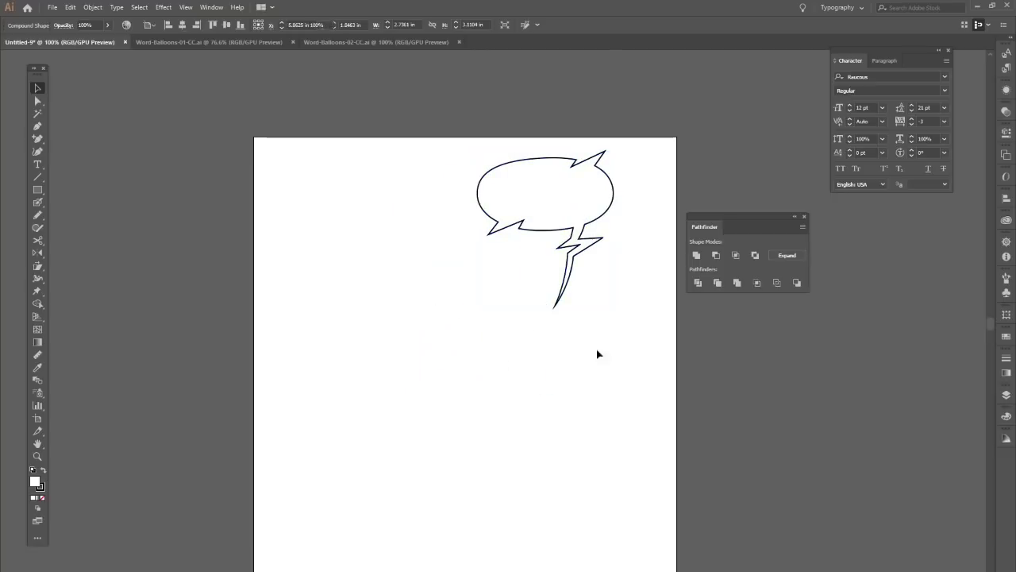
Step: Bring the oval balloon and curved speed line from Word-Balloons-01-CC into Untitled-9
left_click(200, 43)
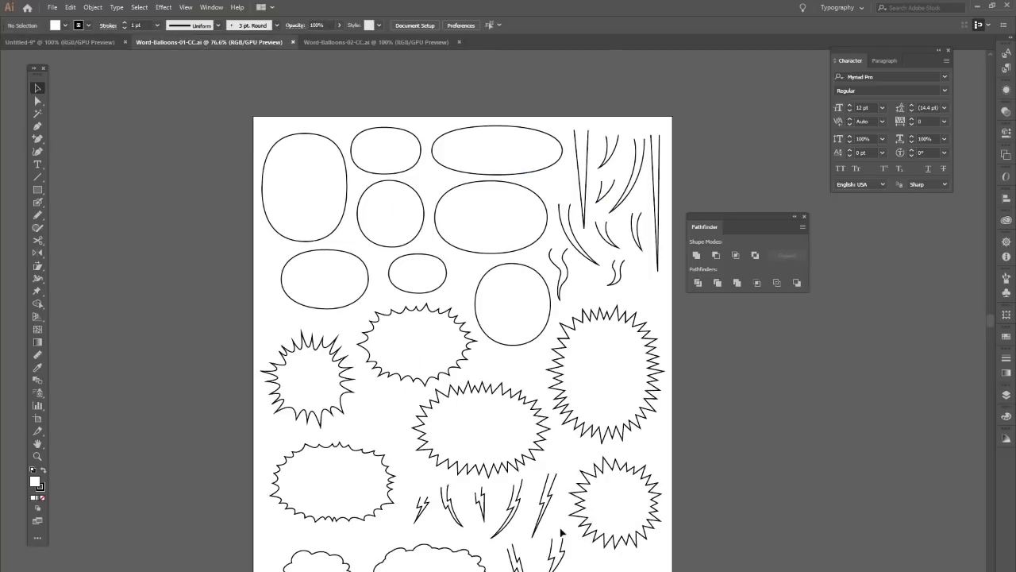
left_click(511, 225)
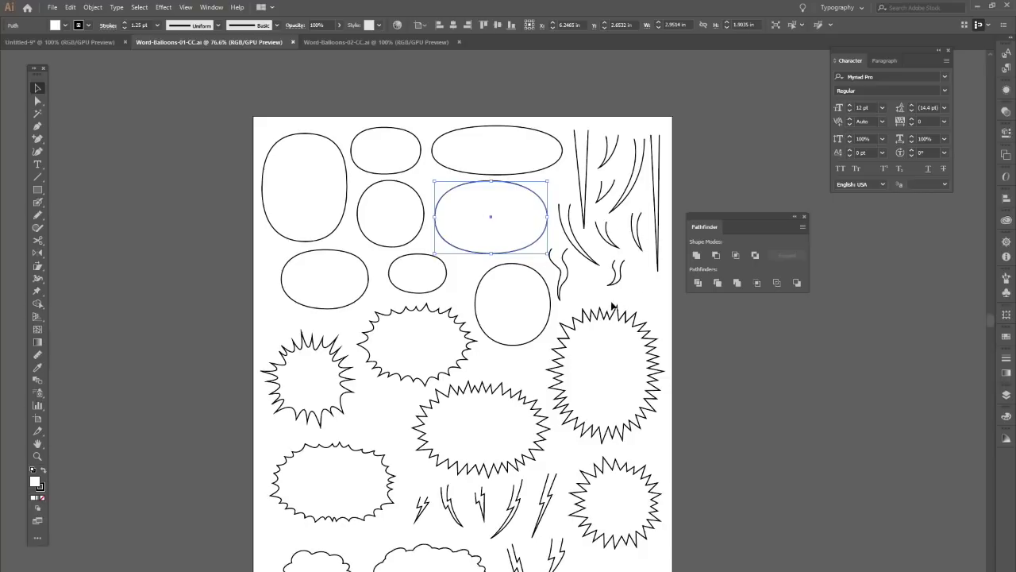
left_click(639, 247, "shift")
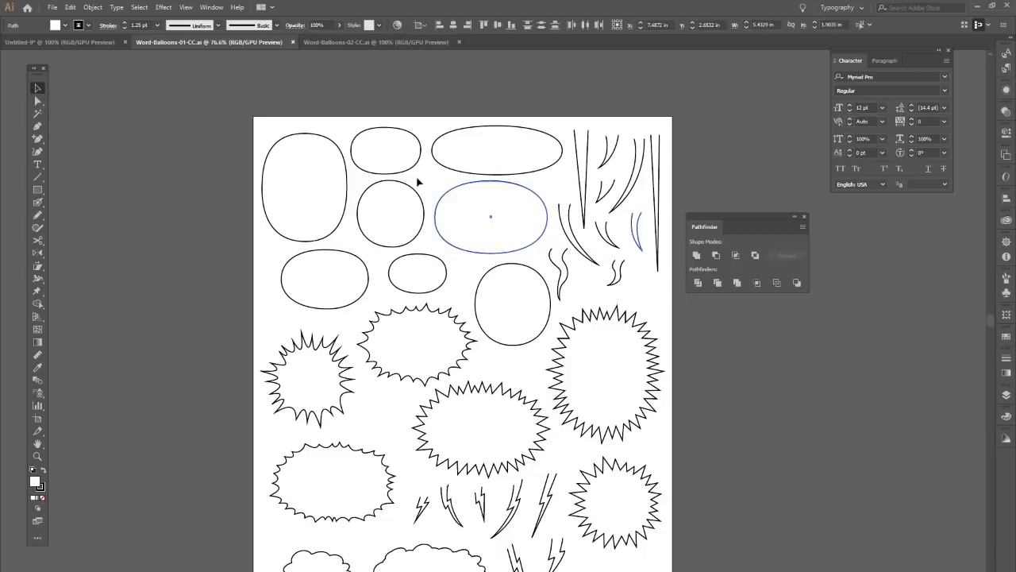
left_click(99, 46)
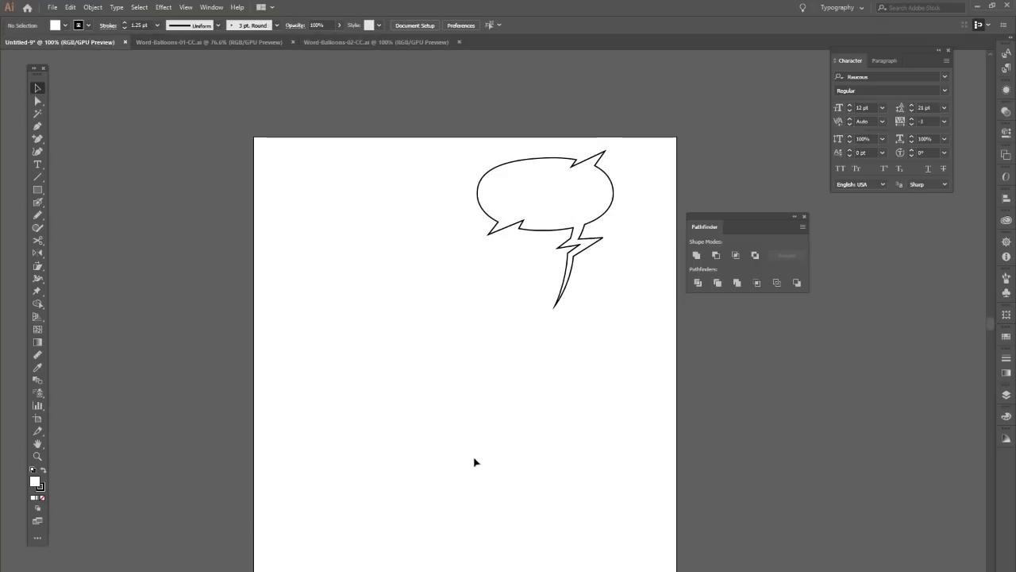
left_click(70, 8)
left_click(91, 68)
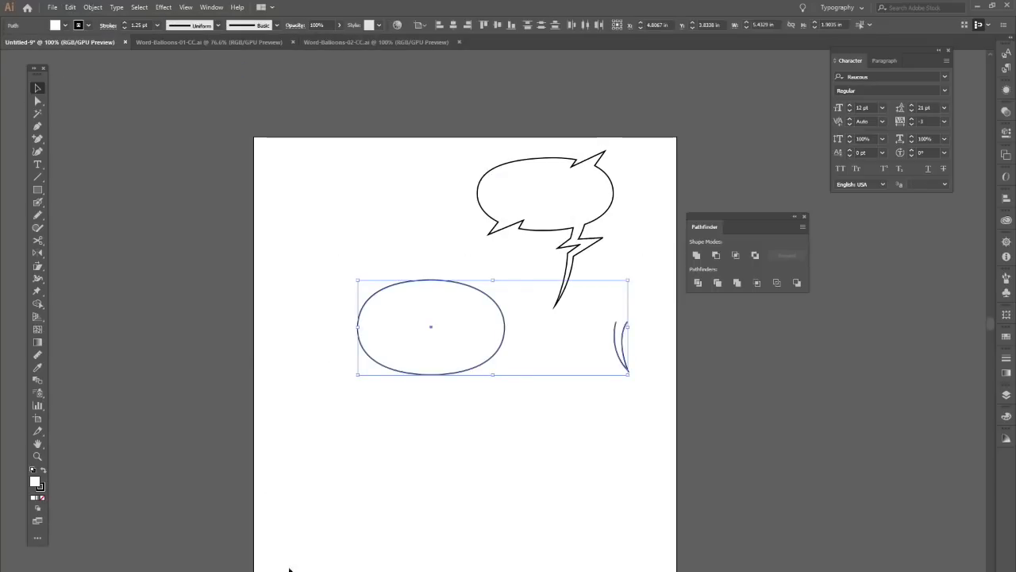
Step: Rotate the curved line and place it at the oval's top-right as a tail
left_click(615, 424)
left_click_drag(626, 366, 510, 418)
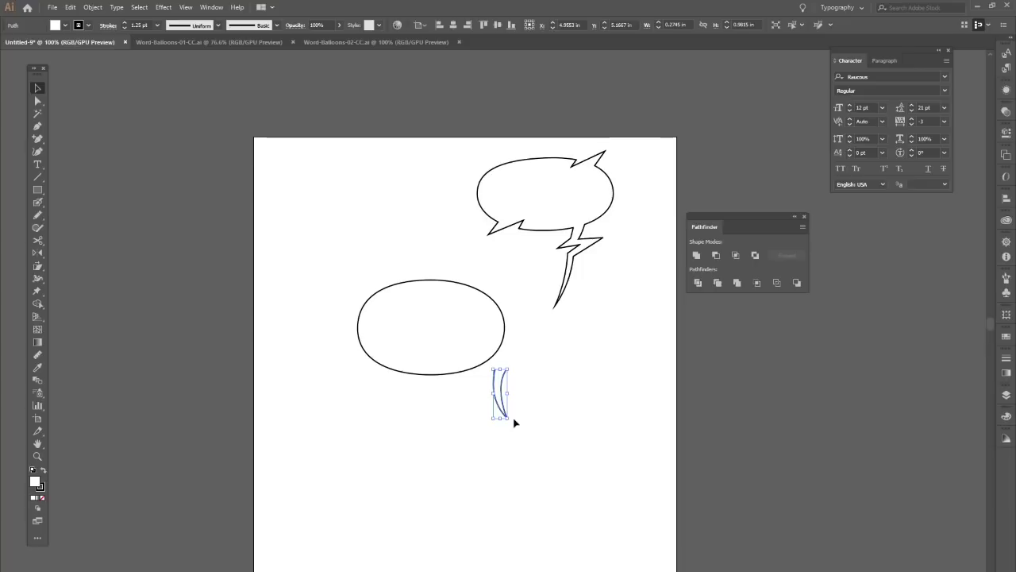
left_click(512, 421)
left_click(509, 417)
left_click_drag(510, 417, 524, 351)
left_click_drag(480, 287, 483, 240)
Step: Merge ellipse and tail into one compound shape and move it lower left
left_click_drag(463, 274, 497, 338)
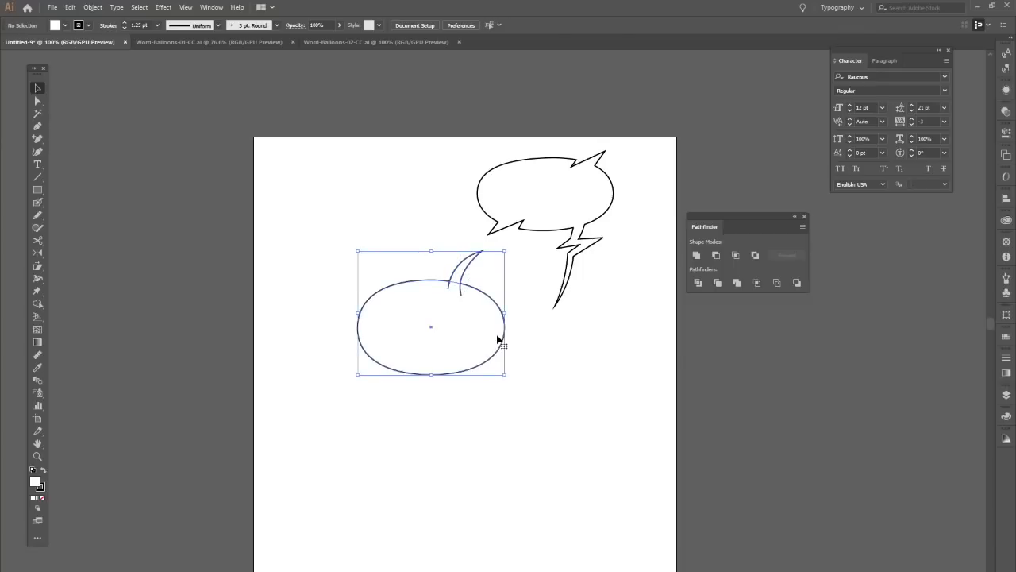
left_click(802, 227)
left_click(860, 273)
left_click(558, 445)
left_click_drag(482, 353, 417, 368)
left_click(458, 438)
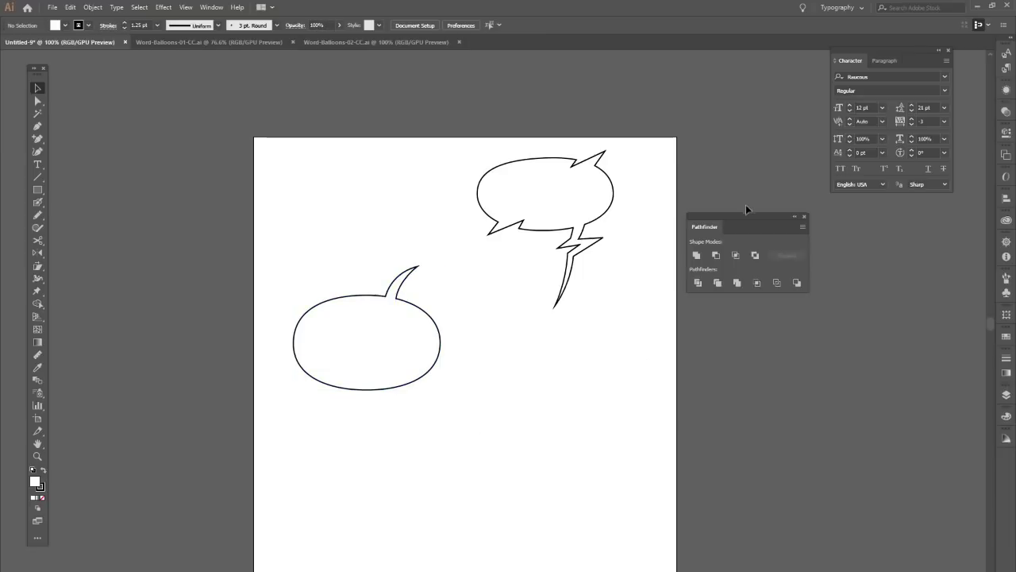
left_click_drag(739, 214, 765, 232)
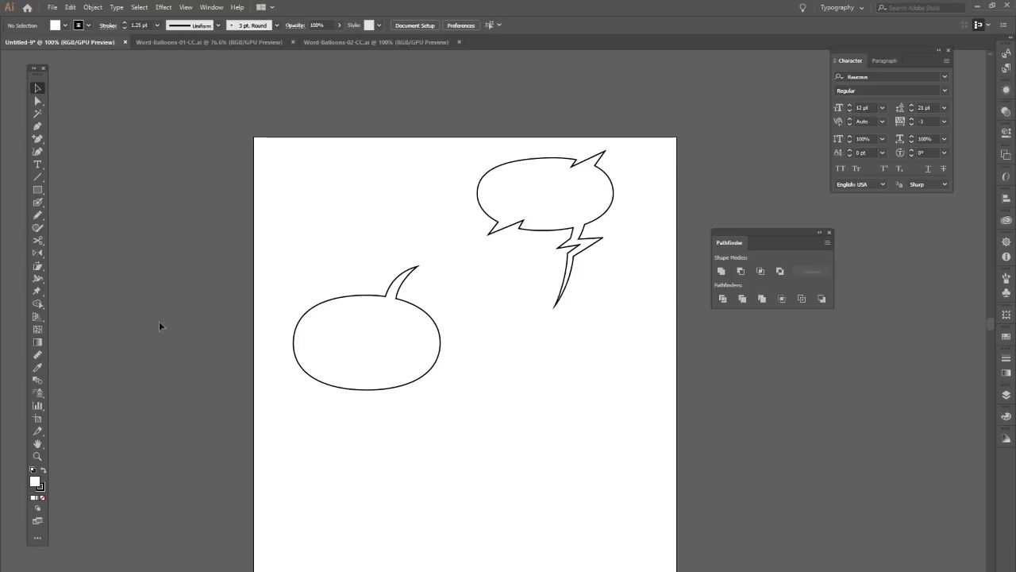
Step: Add placeholder text in Bullpen Banter and enlarge it to about 40 pt
left_click(38, 164)
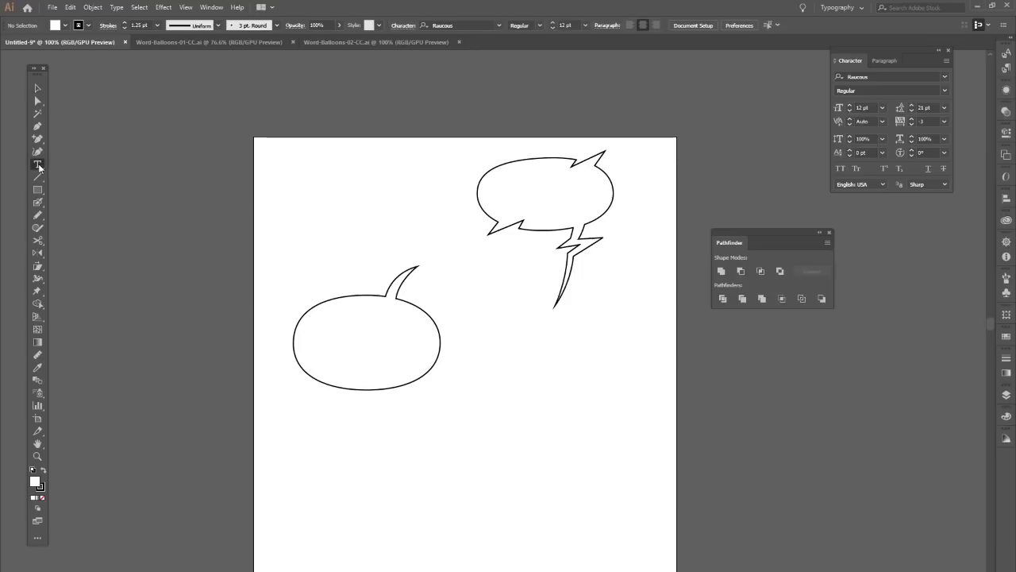
left_click(327, 202)
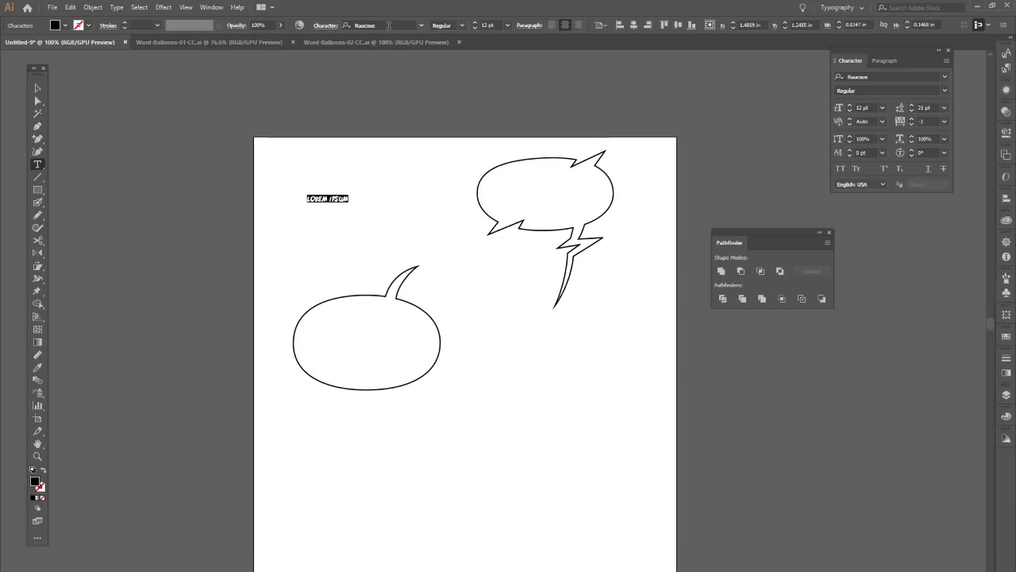
left_click(420, 26)
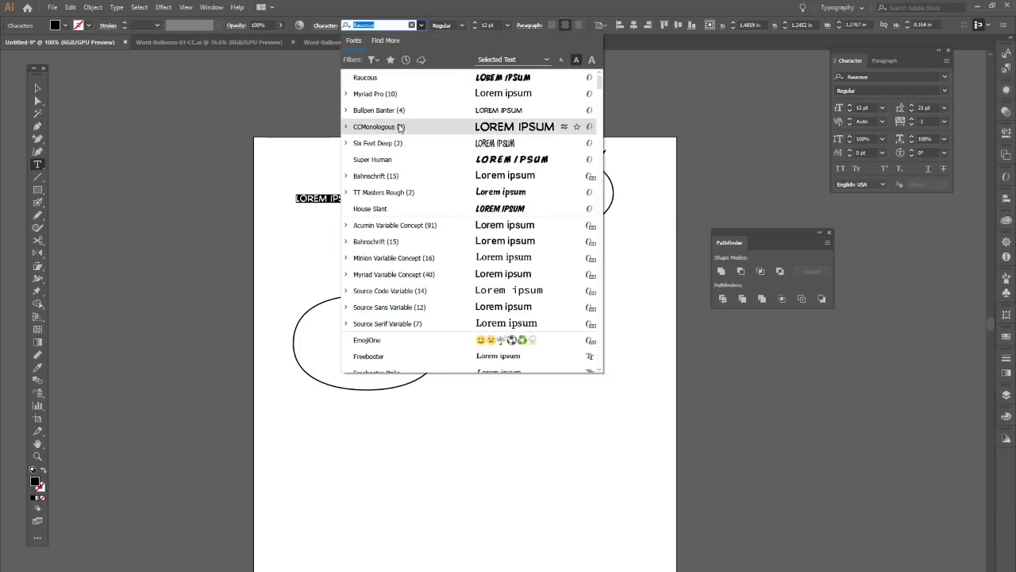
left_click(379, 110)
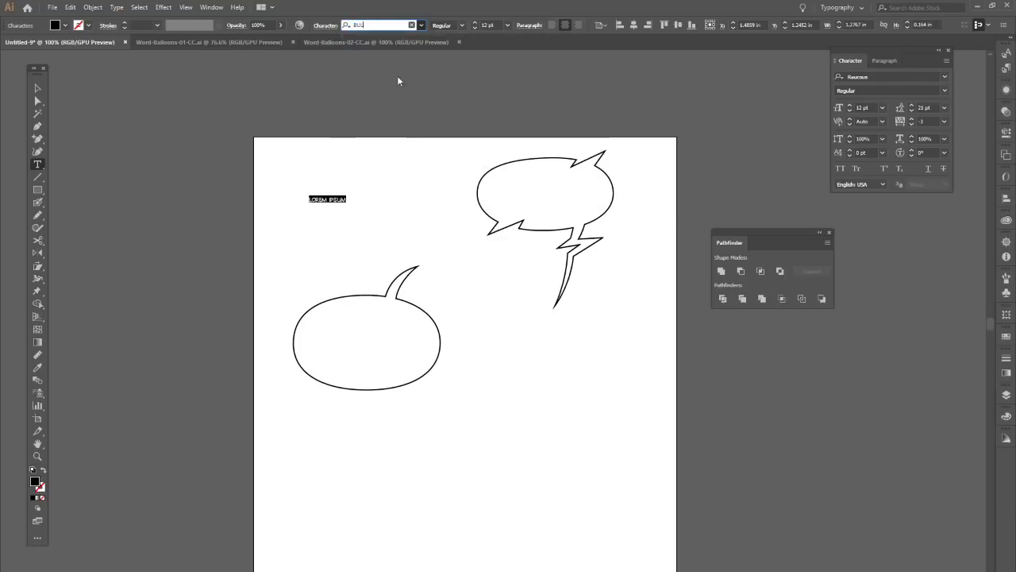
left_click(38, 88)
left_click_drag(349, 204, 424, 215)
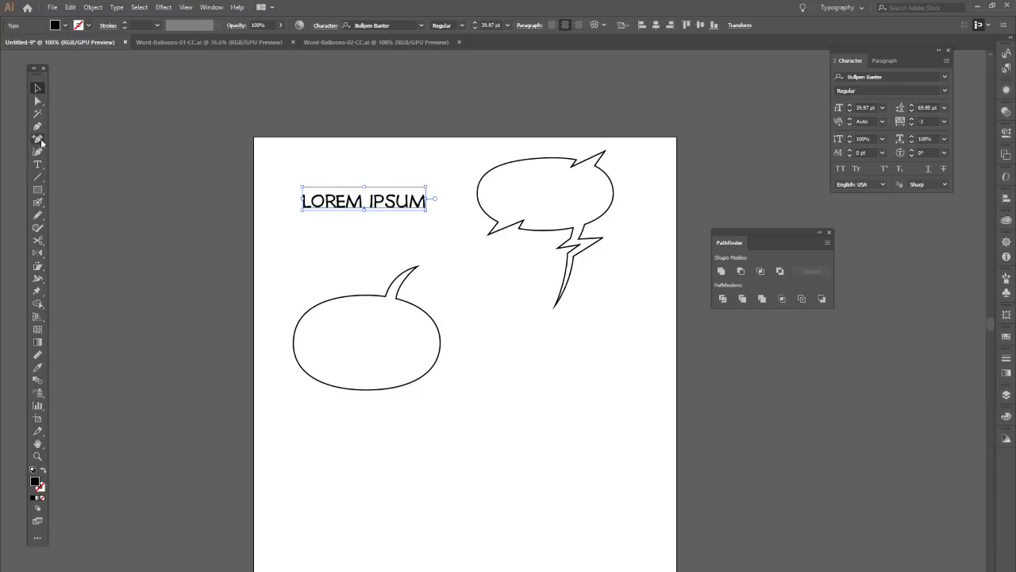
Step: Replace the text with TASTE / MY FIST / ROBOT on three lines
left_click(39, 165)
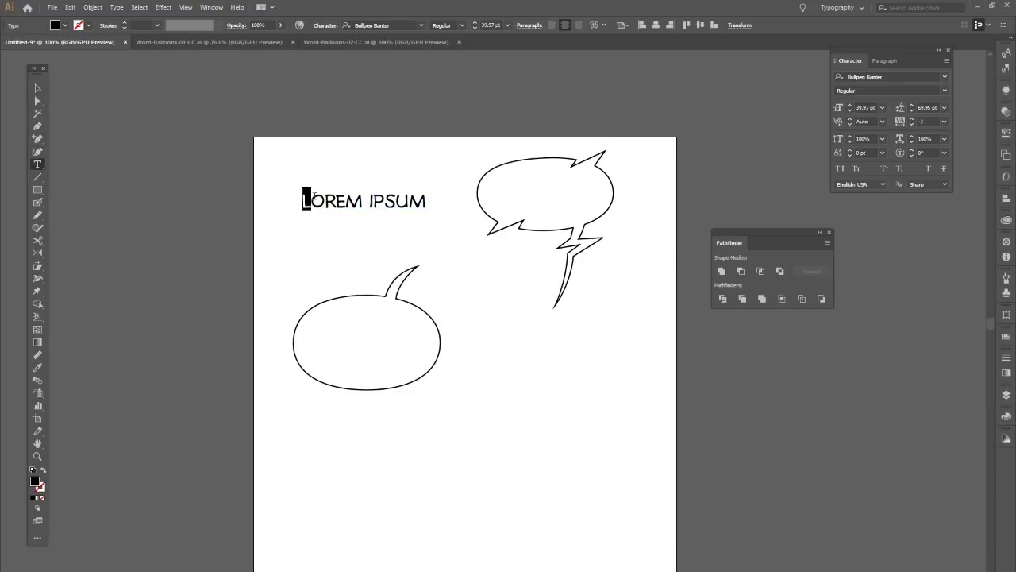
left_click_drag(303, 199, 475, 203)
type("TA")
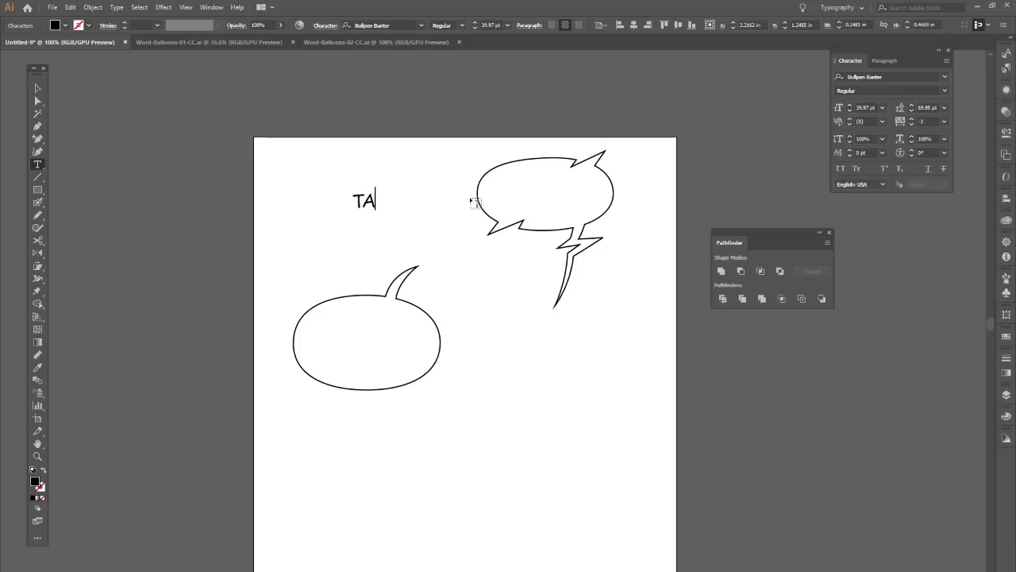
type("STE MY")
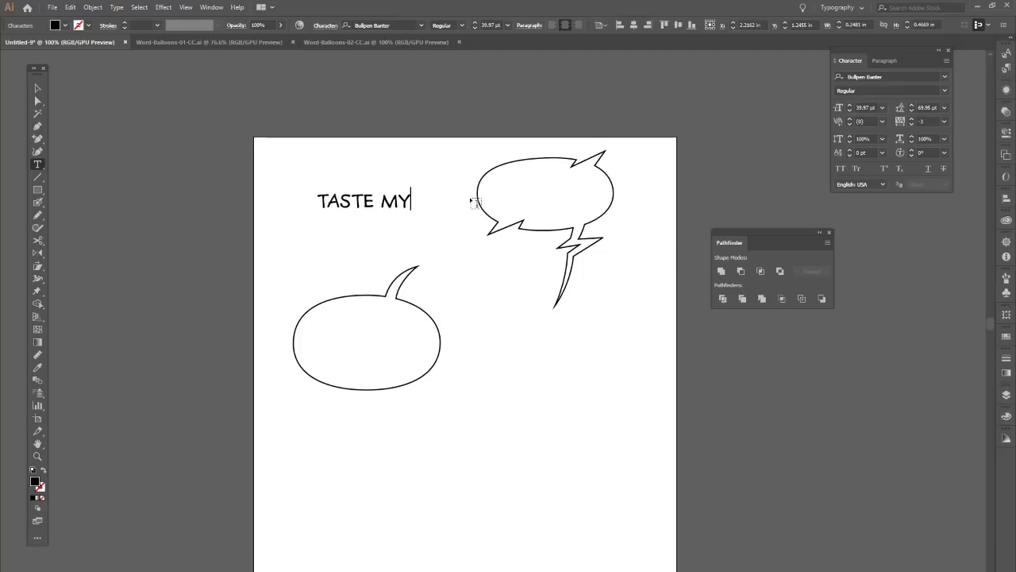
type(" FIST ROBOT")
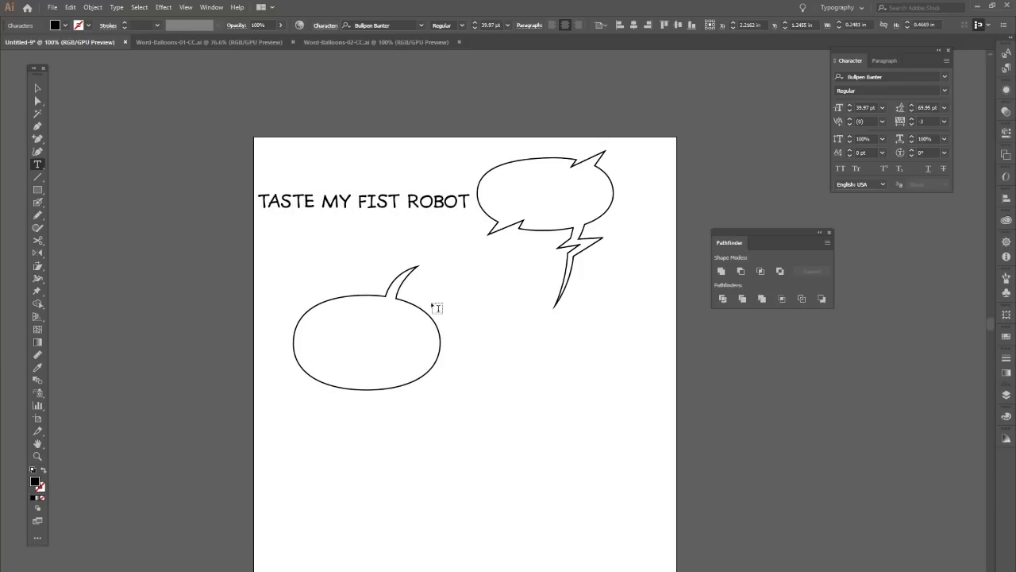
left_click(38, 164)
left_click(325, 199)
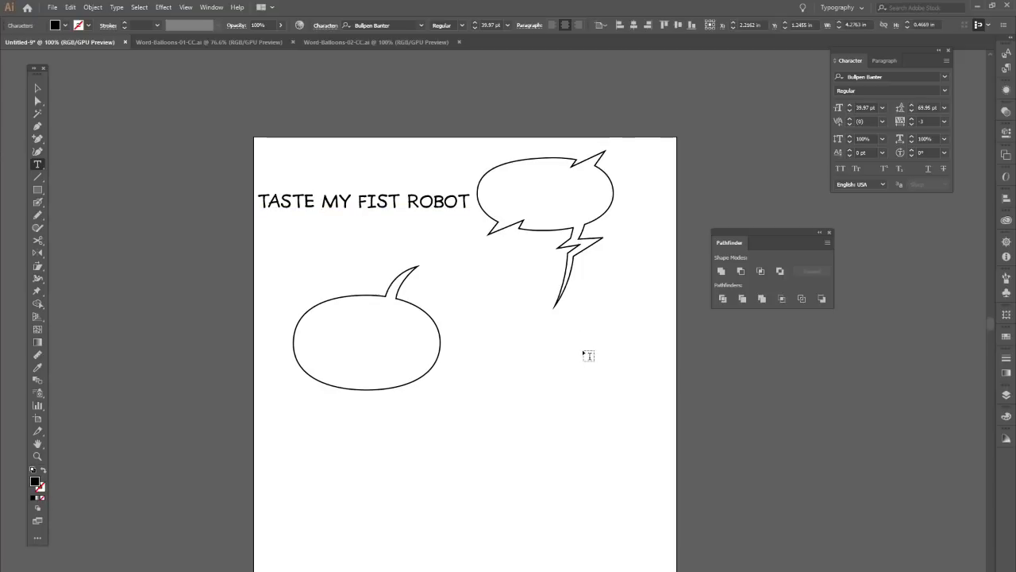
key("Return")
left_click(373, 248)
key("Return")
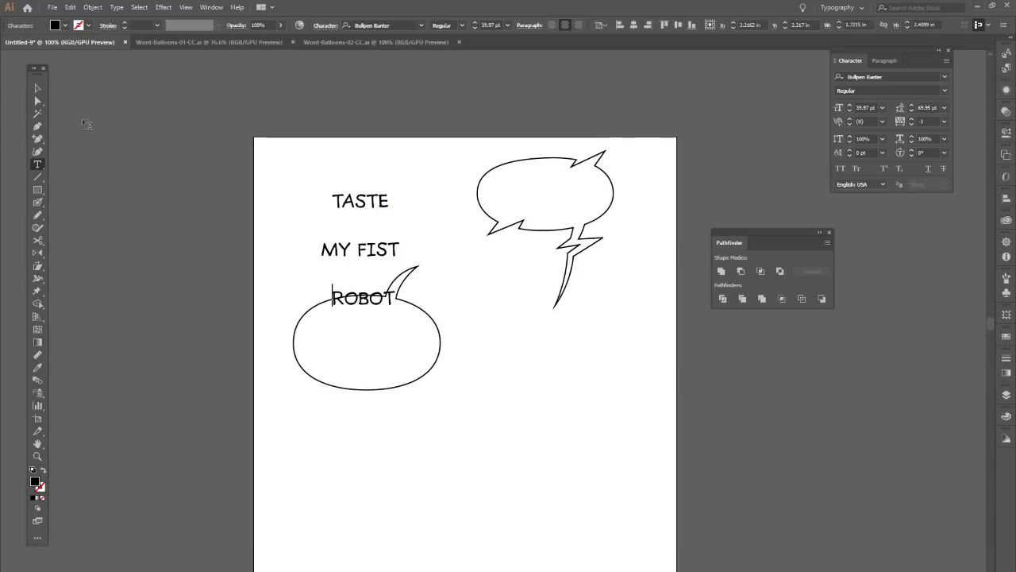
key("Escape")
left_click_drag(389, 197, 383, 170)
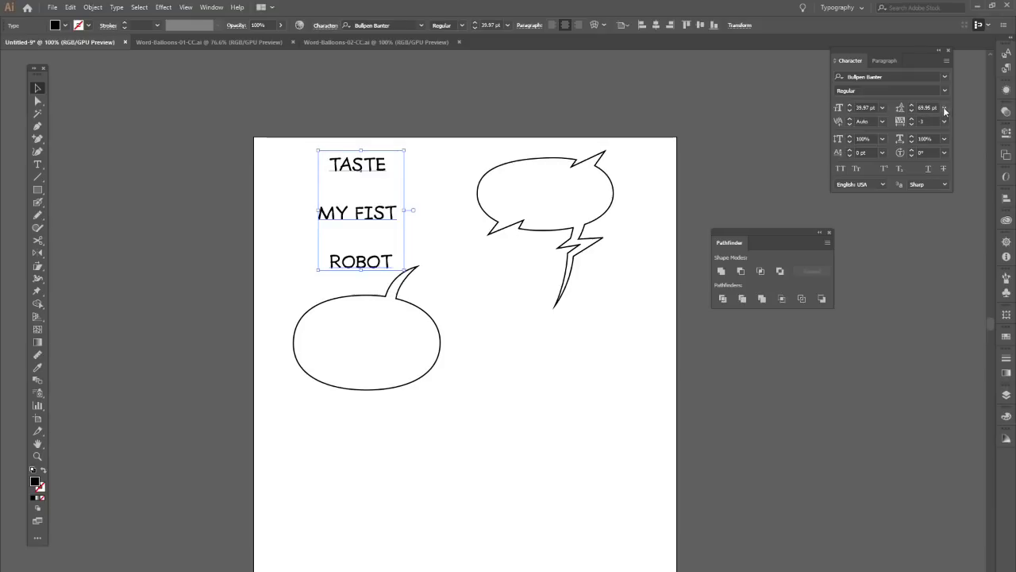
Step: Tighten the line spacing to 26 pt leading
left_click(912, 111)
left_click(912, 111)
left_click(911, 111)
left_click(911, 111)
left_click(911, 112)
left_click(911, 113)
left_click(912, 113)
left_click(911, 114)
left_click(912, 114)
left_click(912, 113)
left_click(911, 114)
left_click(912, 114)
left_click(911, 113)
left_click(912, 113)
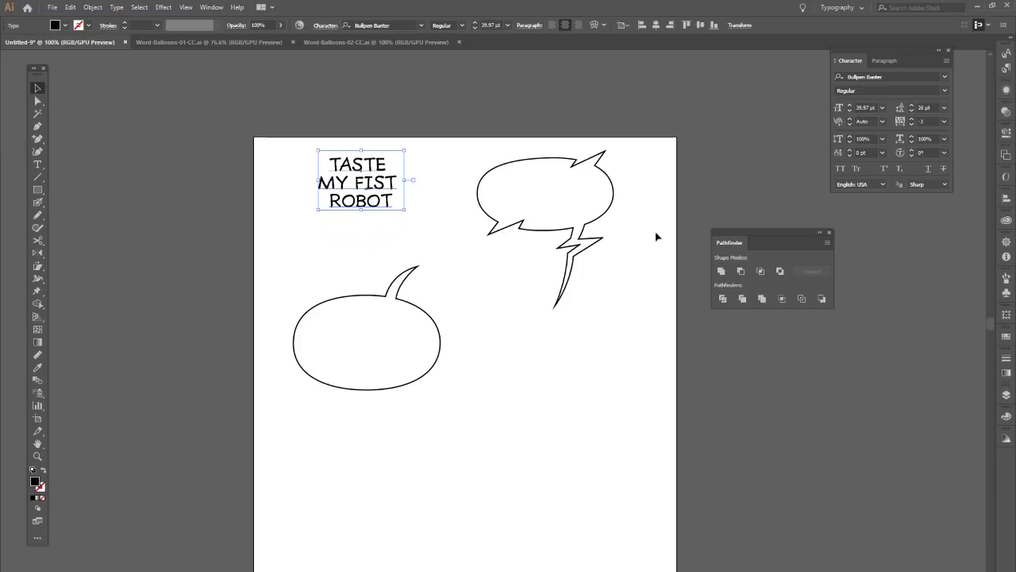
Step: Place the three-line text inside the lower-left balloon
left_click(493, 313)
left_click_drag(387, 200, 392, 284)
left_click_drag(394, 343, 395, 343)
left_click(466, 416)
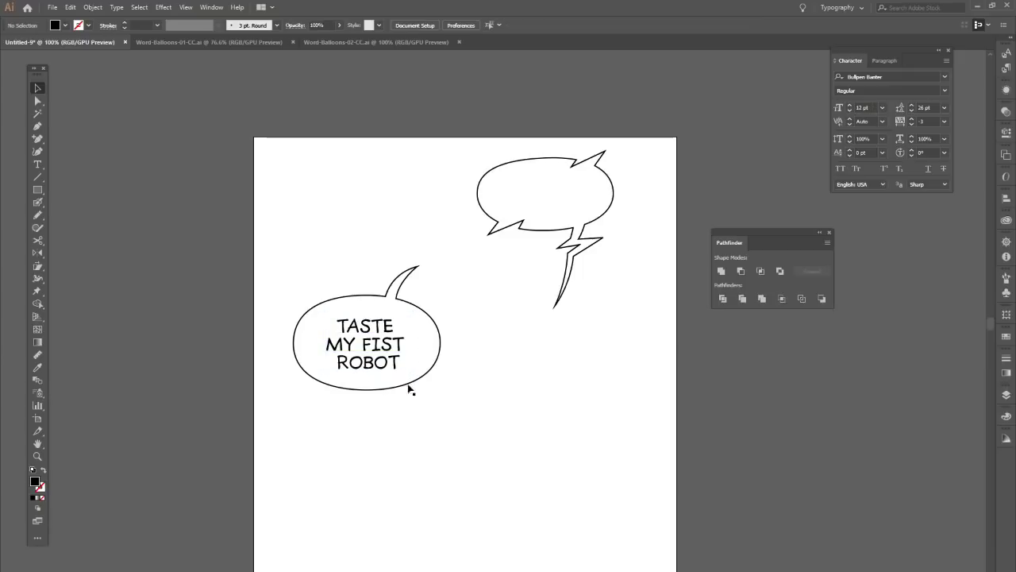
Step: Set the word FIST to Bold
key("t")
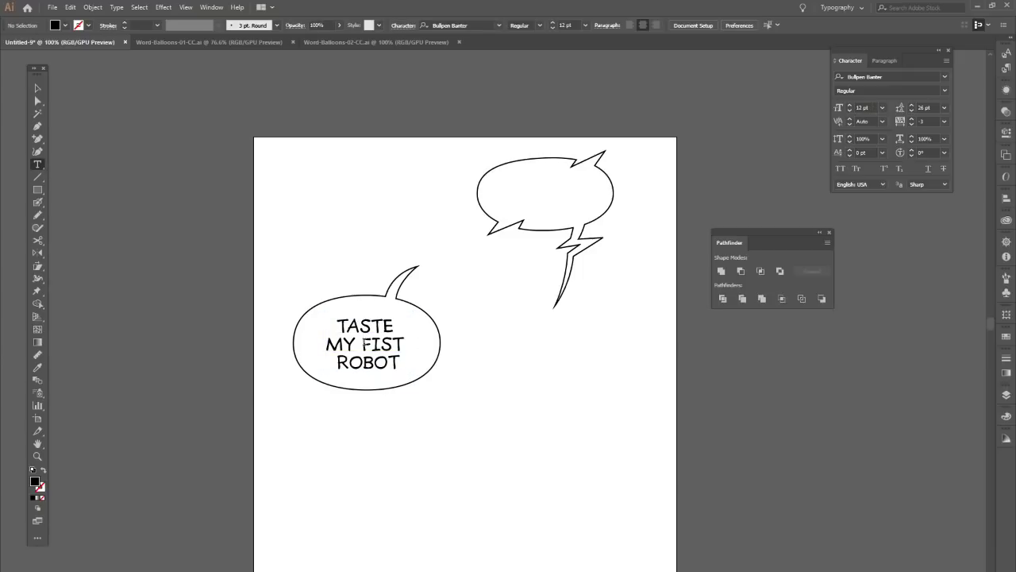
left_click_drag(363, 343, 413, 344)
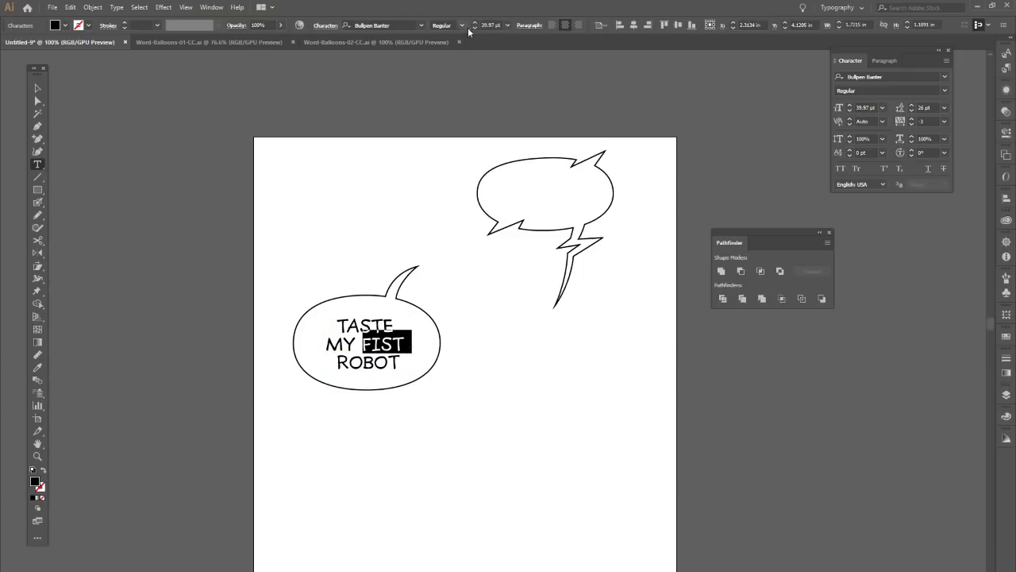
left_click(461, 25)
left_click(451, 62)
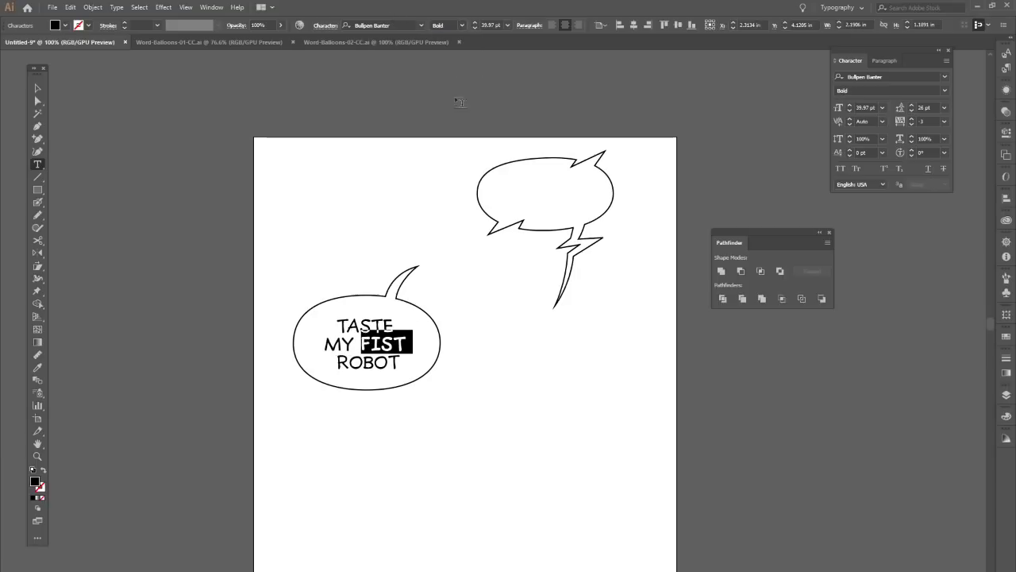
left_click(38, 88)
left_click(189, 119)
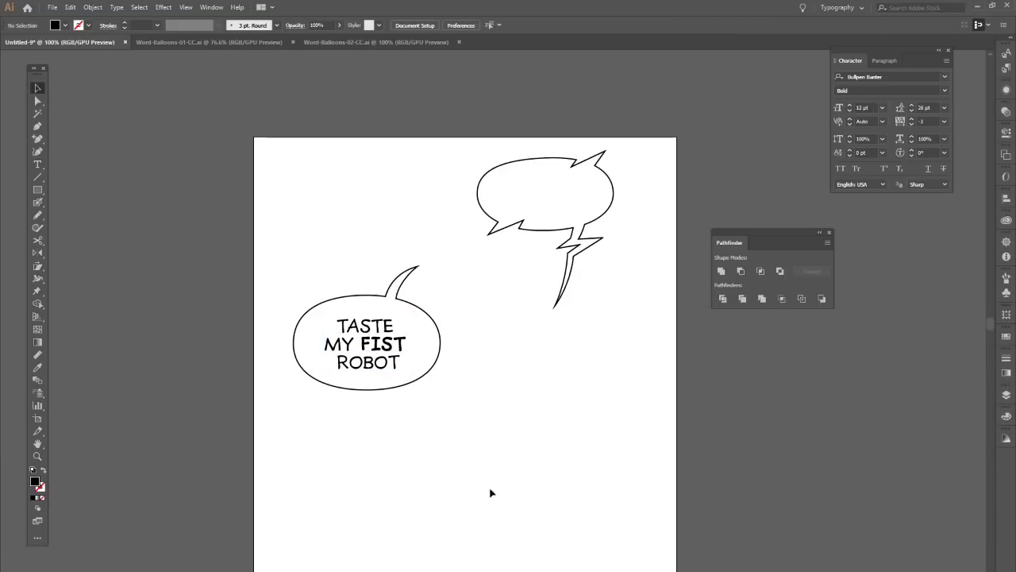
left_click(38, 165)
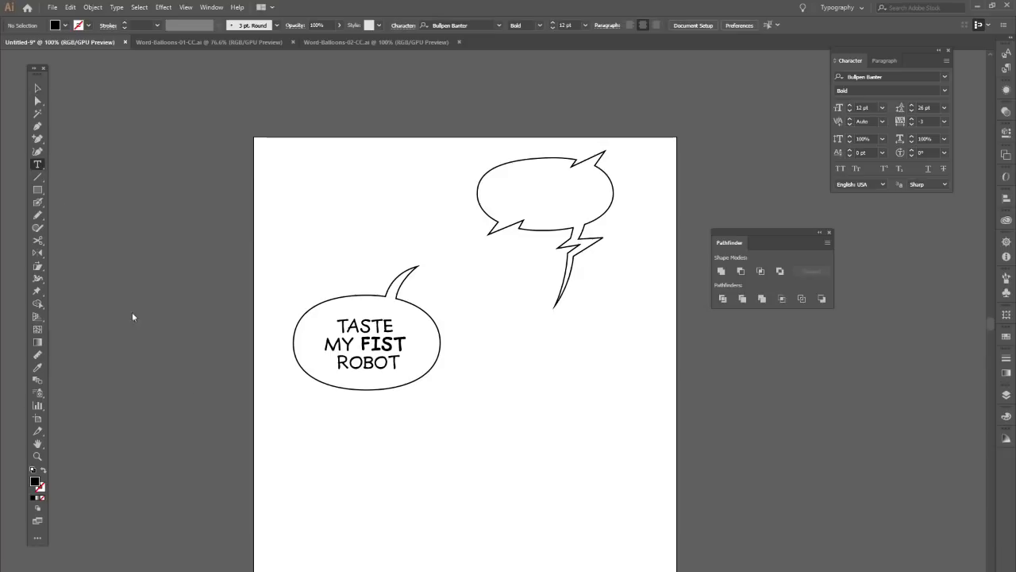
Step: Add a SYSTEMS FAILING text line styled like the TASTE lettering
left_click(352, 196)
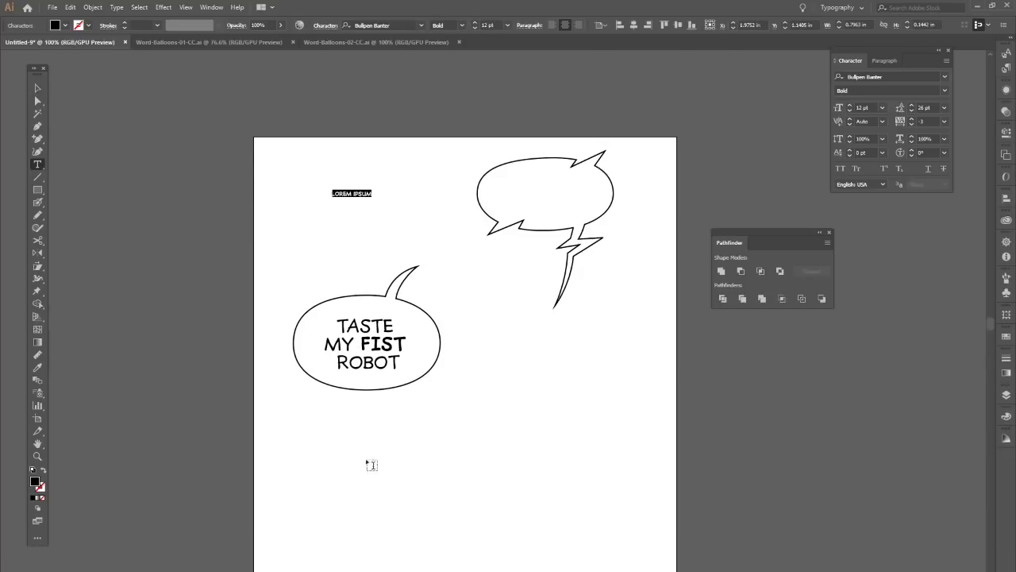
left_click(38, 368)
left_click(341, 325)
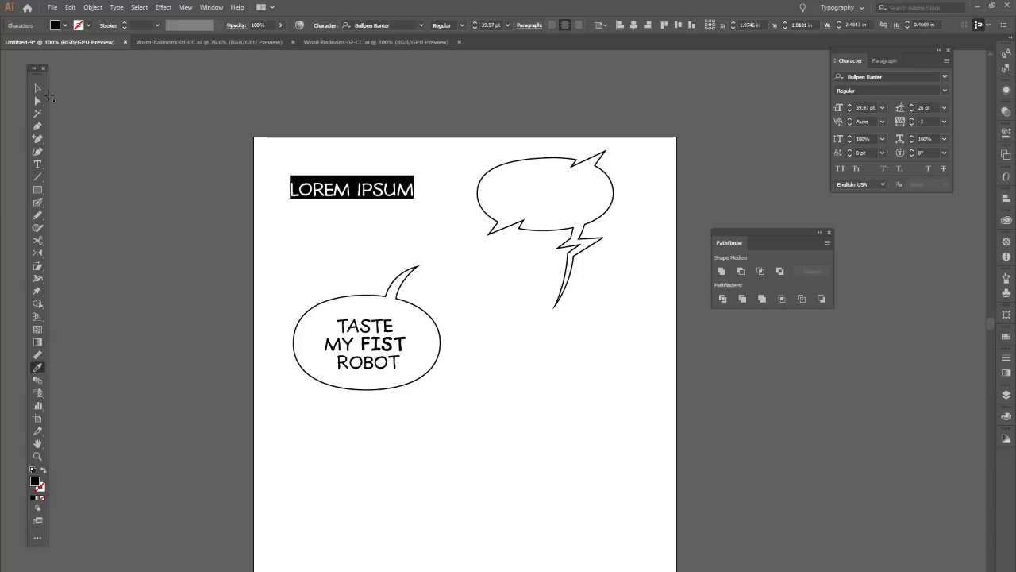
left_click(38, 87)
left_click(257, 395)
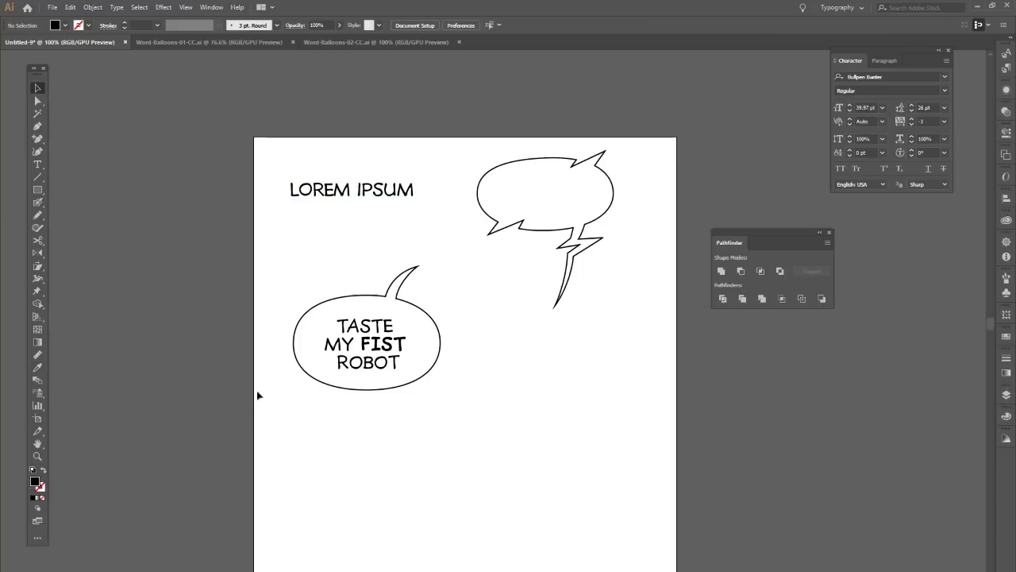
left_click(38, 164)
left_click_drag(293, 188, 427, 239)
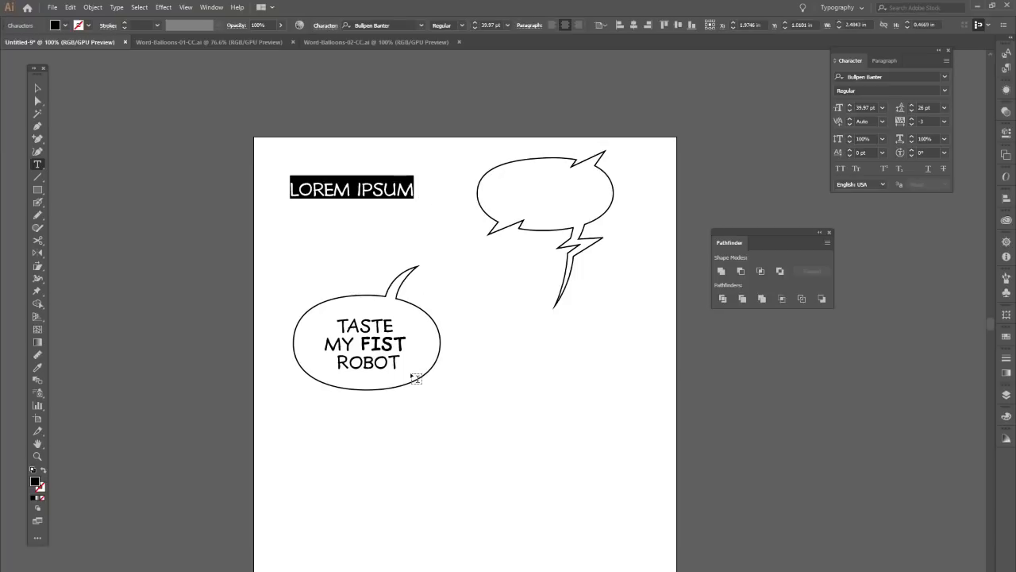
type("SYSTE")
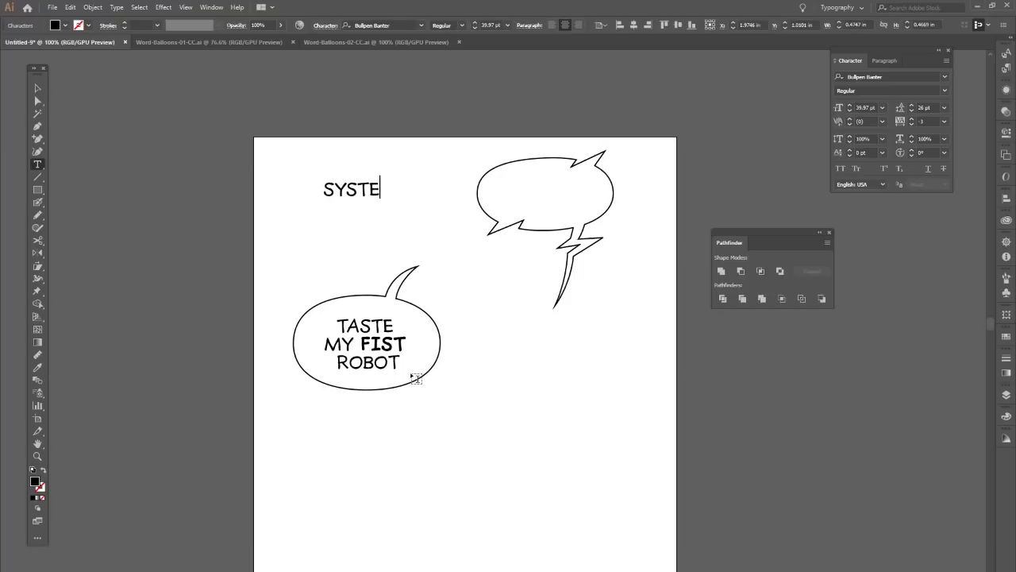
type("MS")
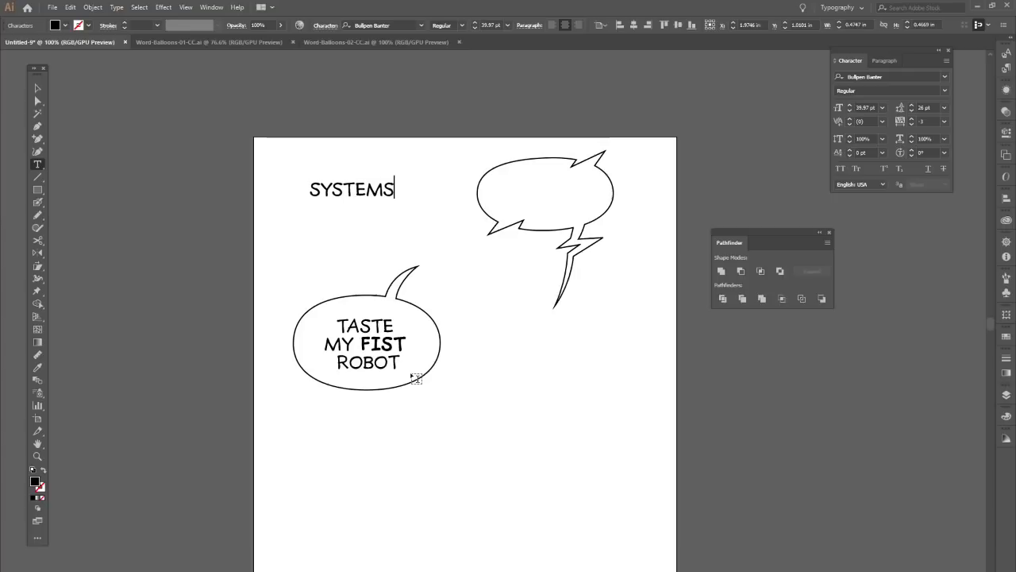
type(" FAILING")
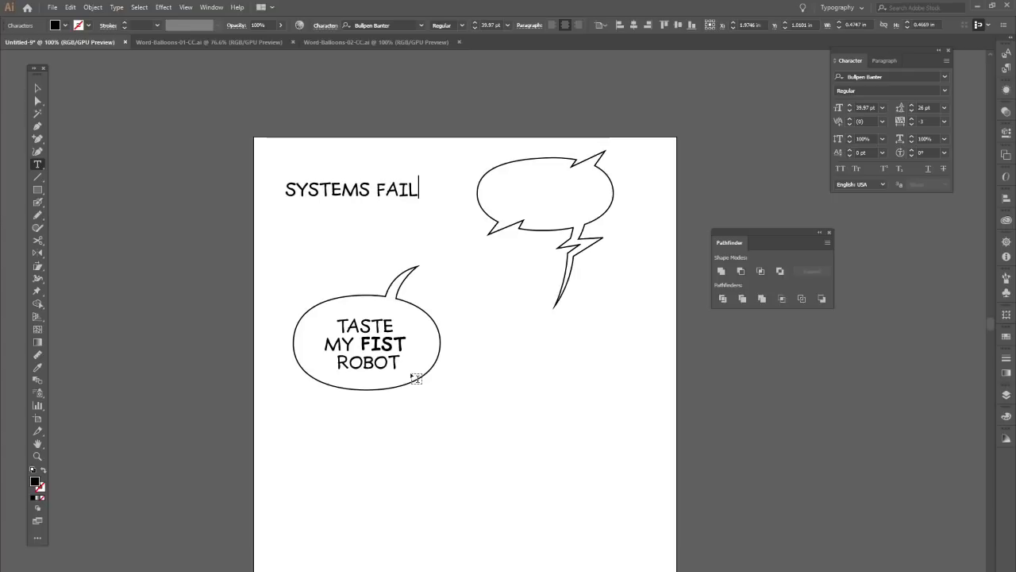
Step: Adjust the kerning at the I in FAILING and the I in FIST
key("Left")
key("Left")
key("Left")
key("Left")
key("shift+Left")
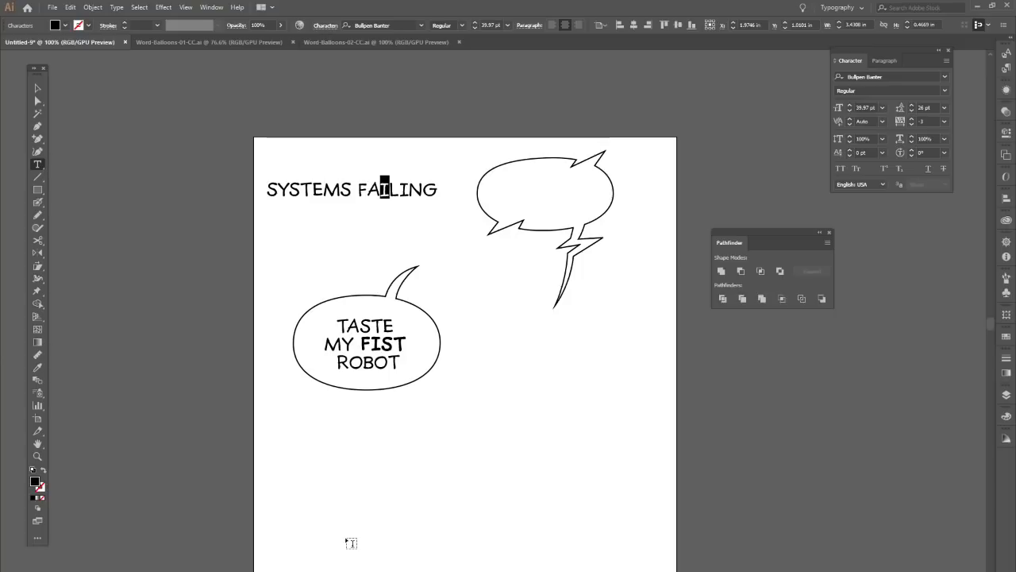
key("Right")
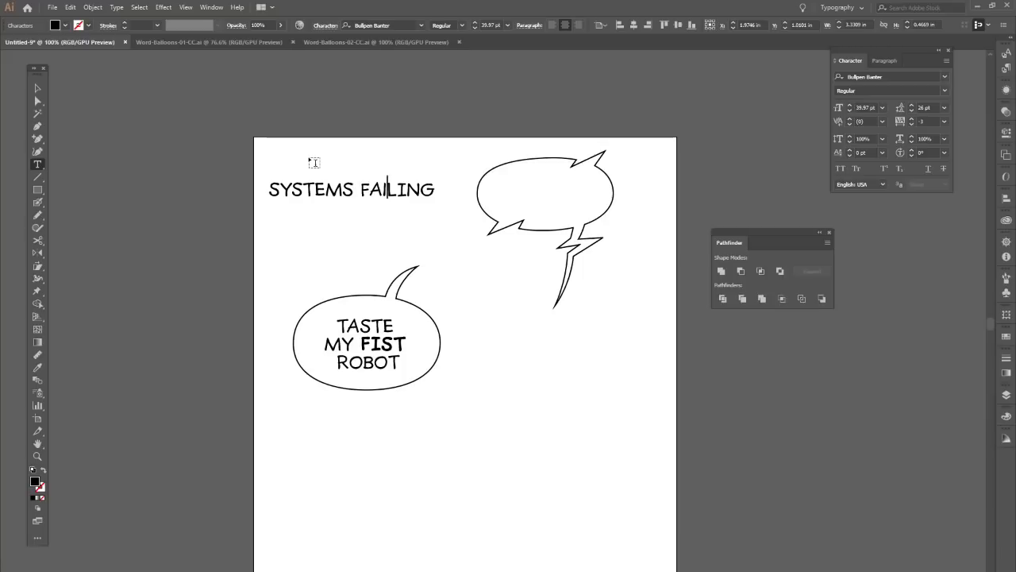
left_click_drag(371, 344, 380, 344)
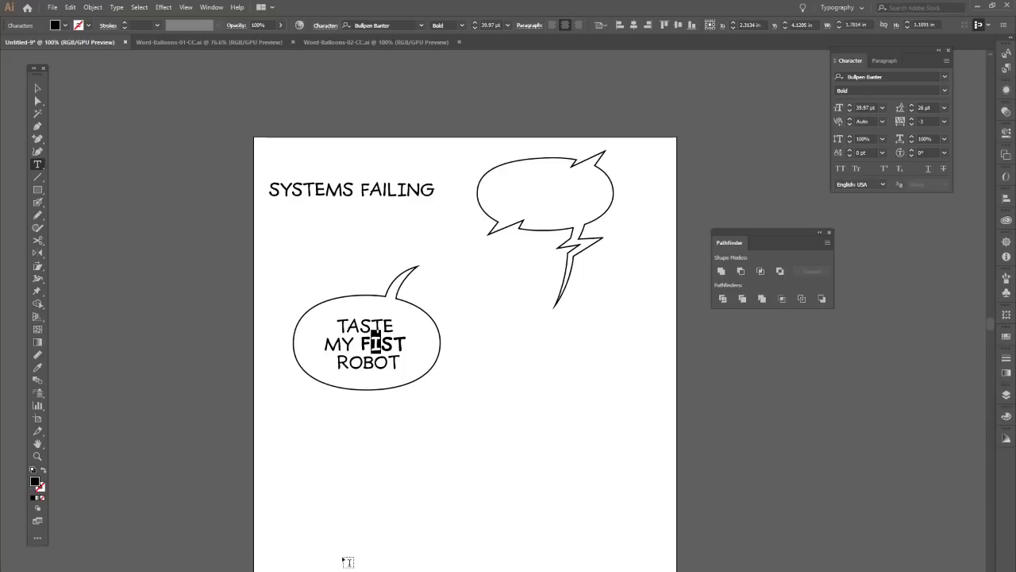
key("Right")
left_click(38, 88)
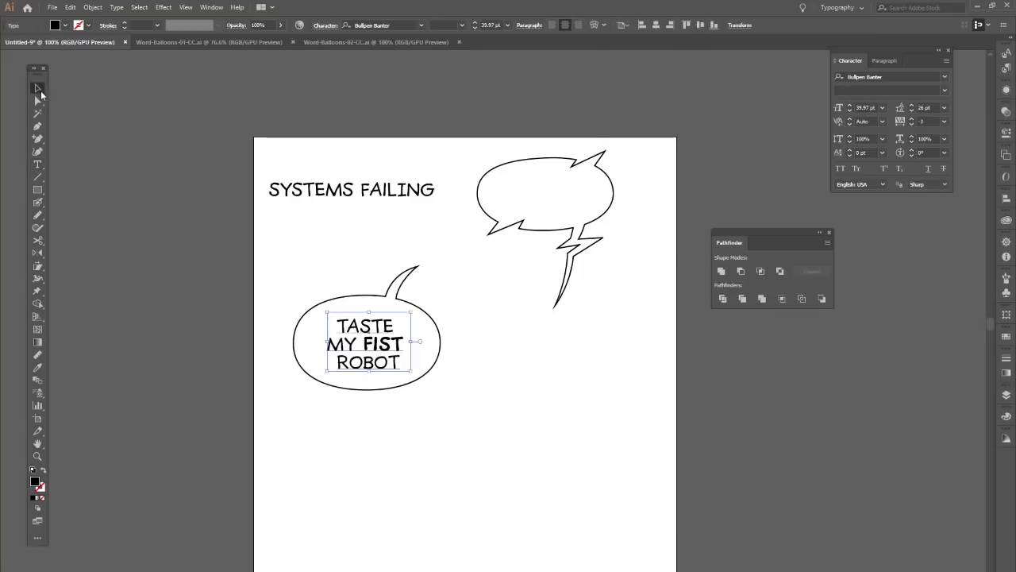
left_click(323, 280)
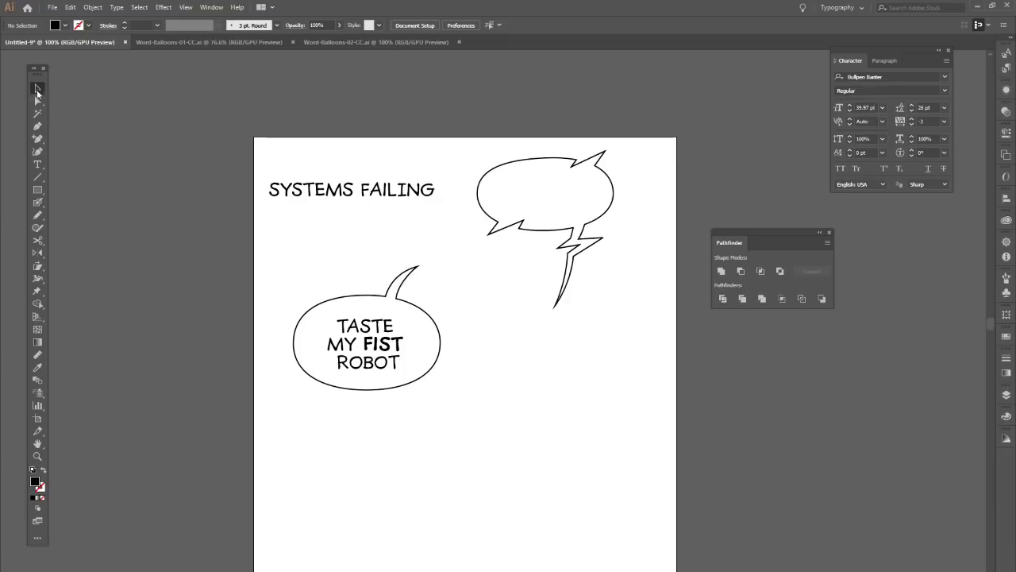
Step: Stack SYSTEMS and FAILING on two lines and move them into the jagged balloon
left_click_drag(415, 191, 424, 191)
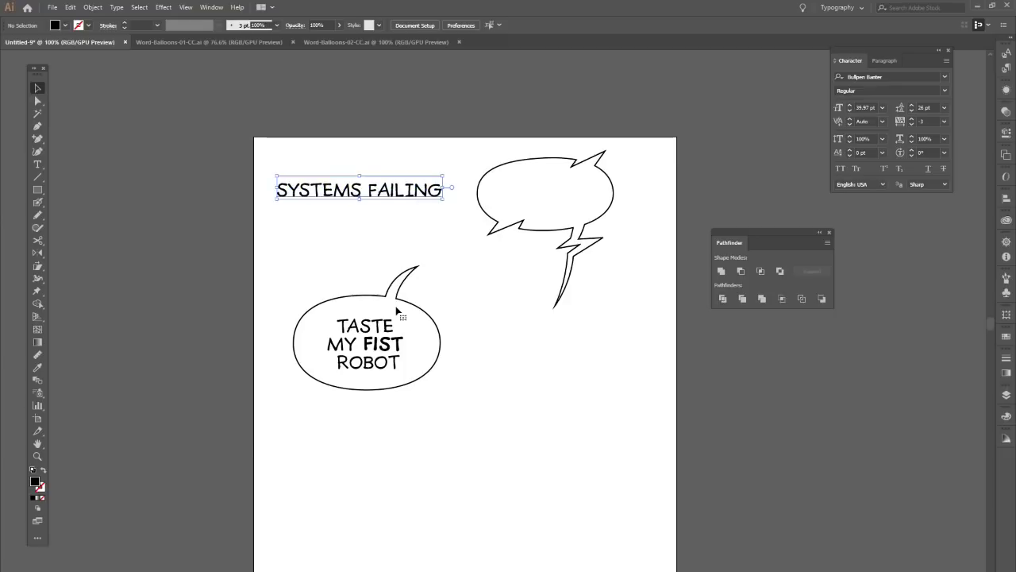
left_click(37, 164)
left_click(367, 189)
key("Return")
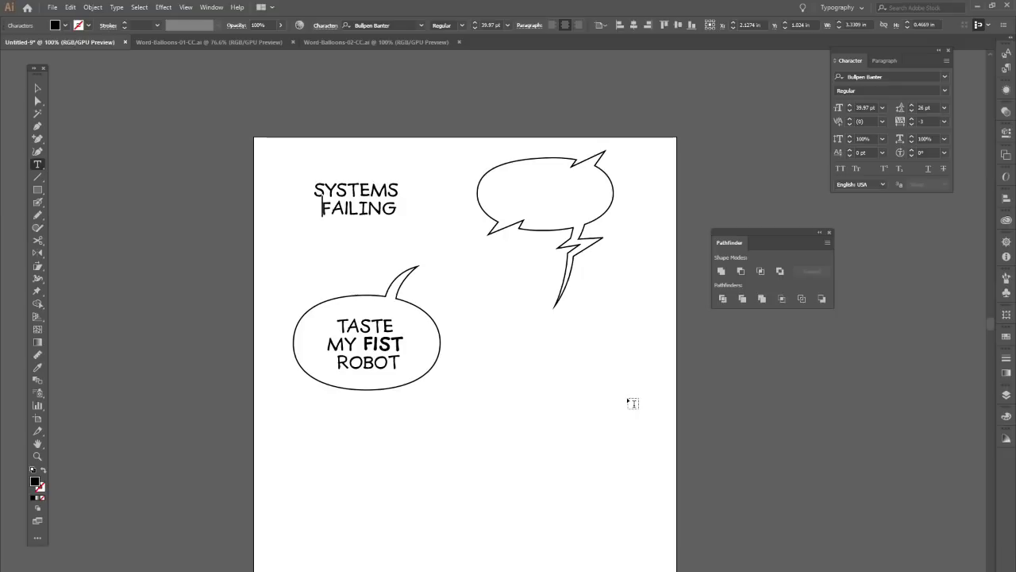
key("Escape")
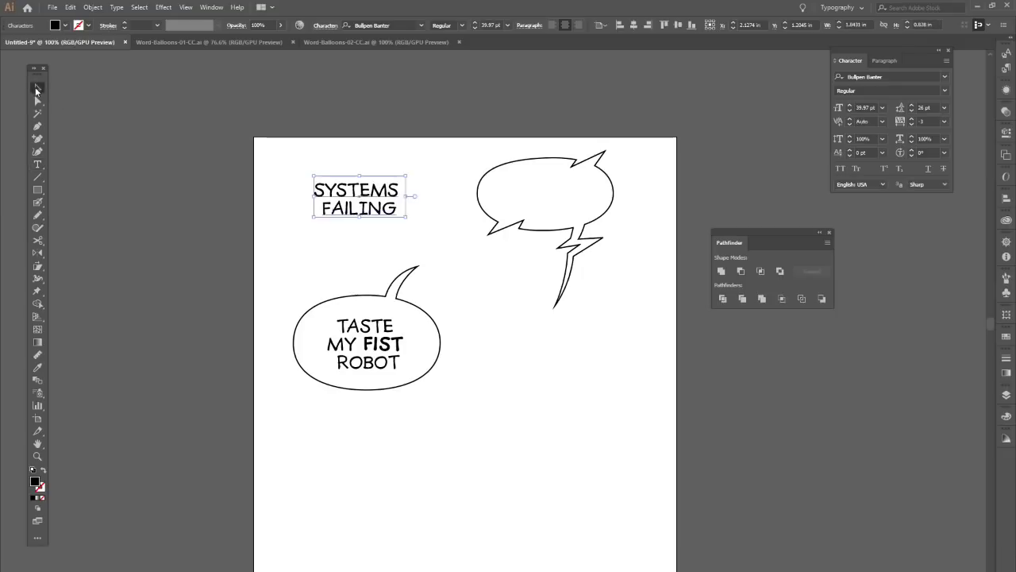
left_click_drag(397, 212, 579, 200)
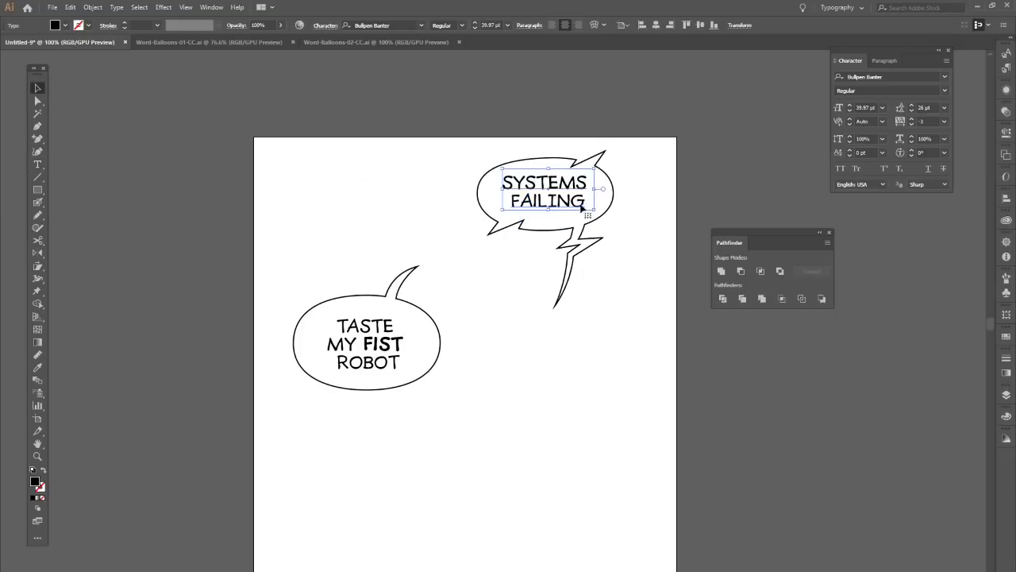
Step: Tweak kerning at the I in FAILING and nudge the text slightly down
left_click(37, 165)
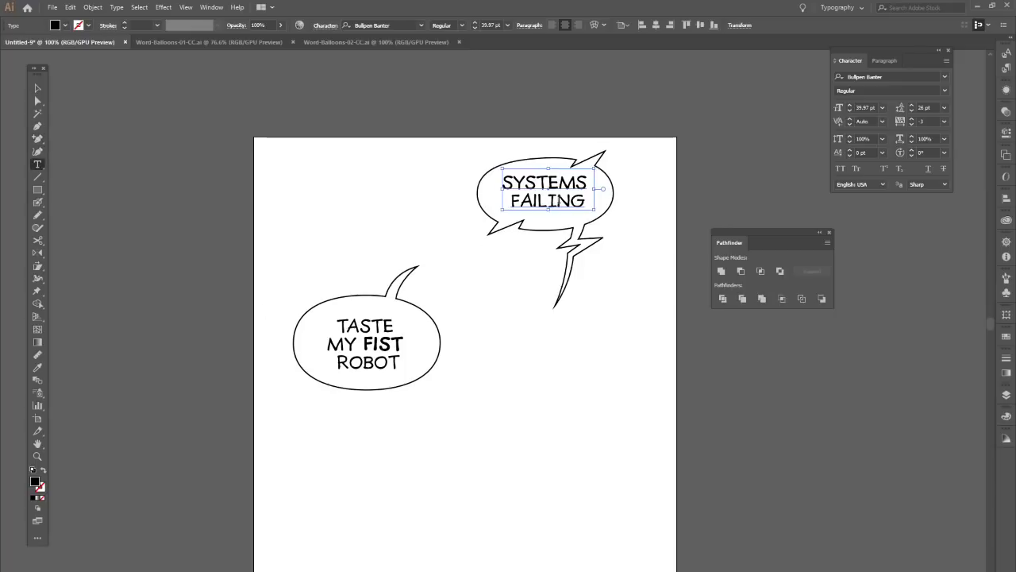
left_click_drag(549, 200, 559, 200)
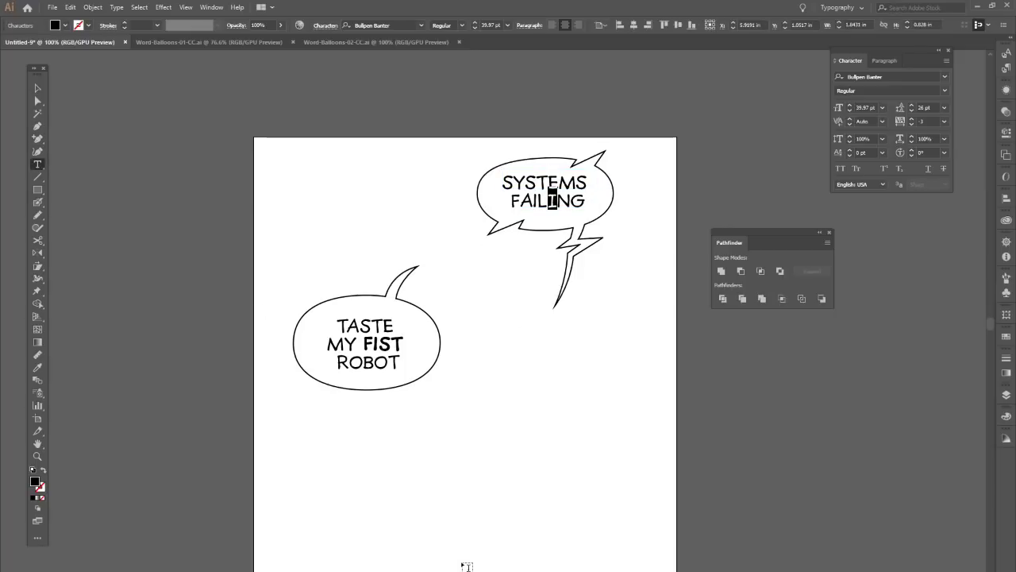
key("Left")
left_click(37, 88)
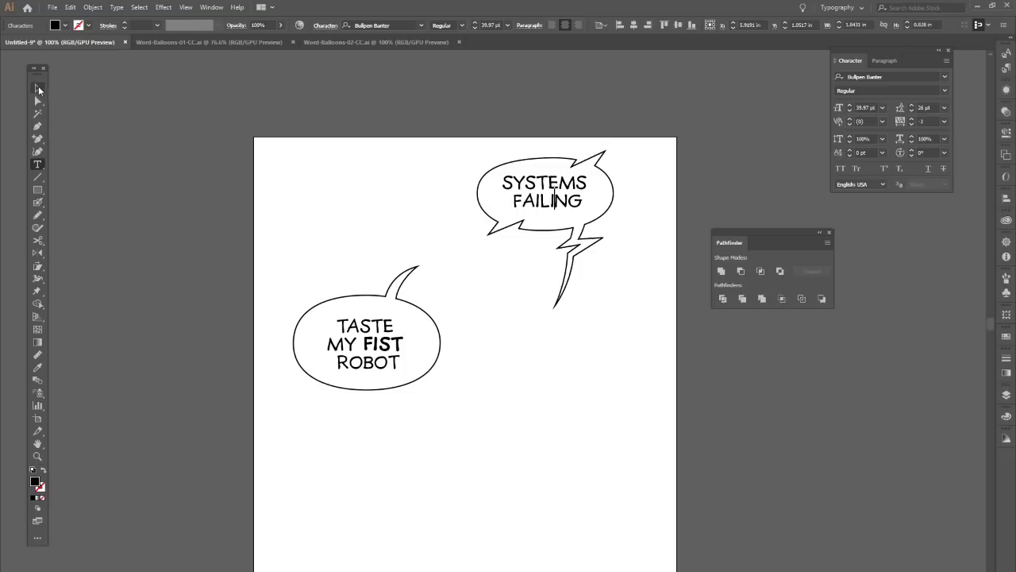
left_click(109, 139)
left_click_drag(574, 205, 575, 207)
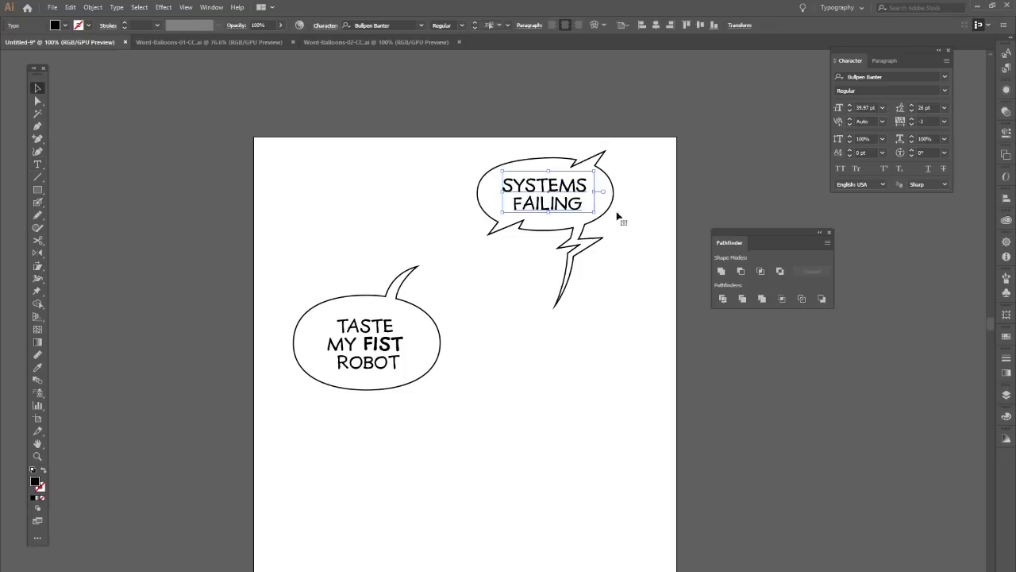
left_click(563, 465)
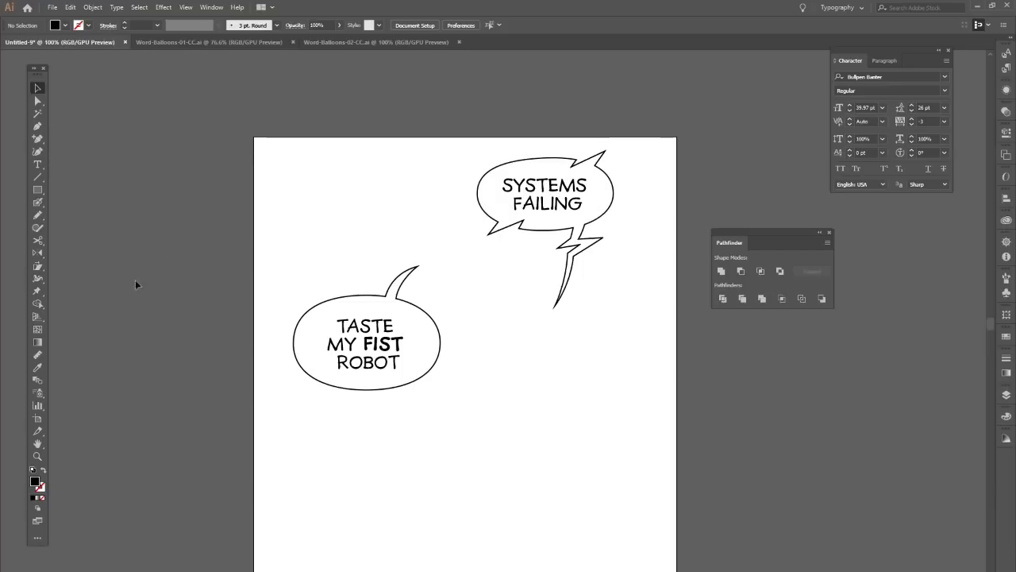
left_click(37, 164)
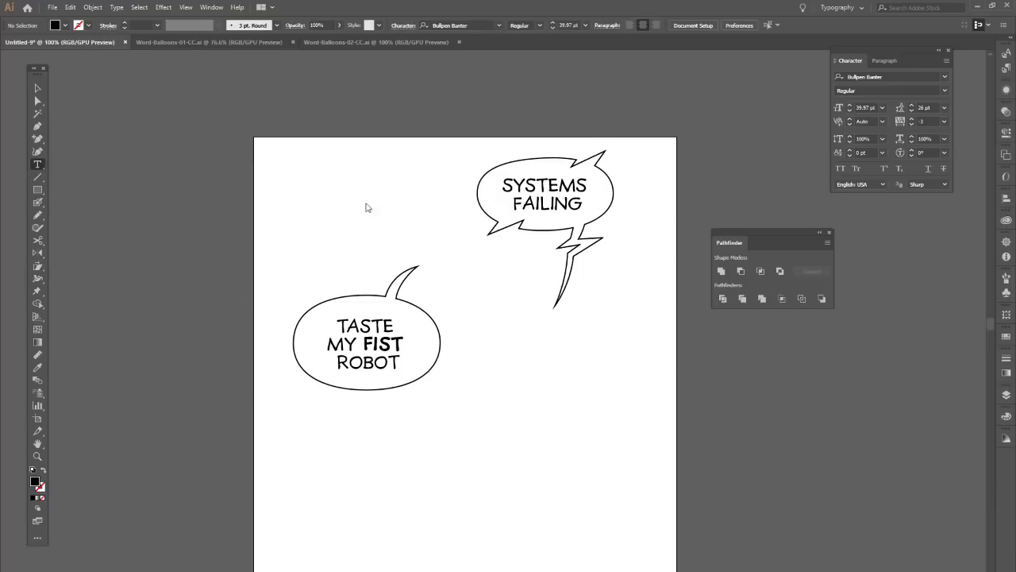
Step: Type BOOM and set it in the Raucous font
left_click(339, 204)
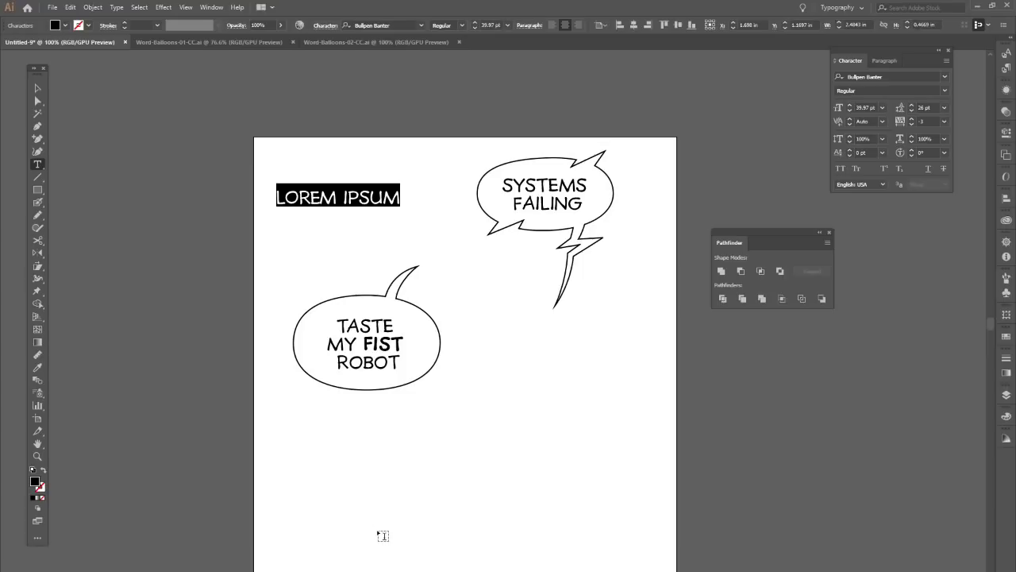
type("BOOM")
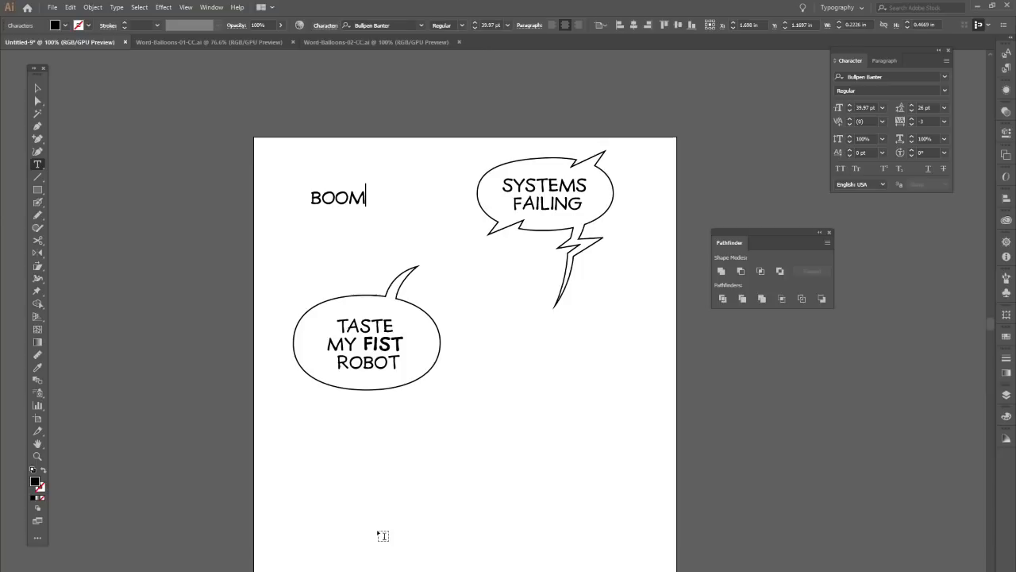
key("ctrl+alt+shift+m")
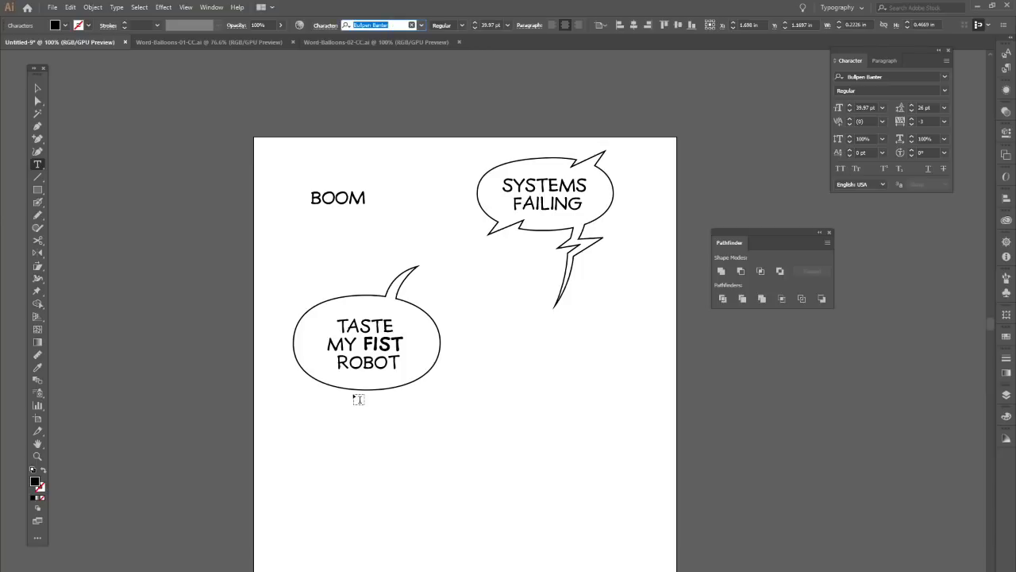
type("Raucous")
key("Return")
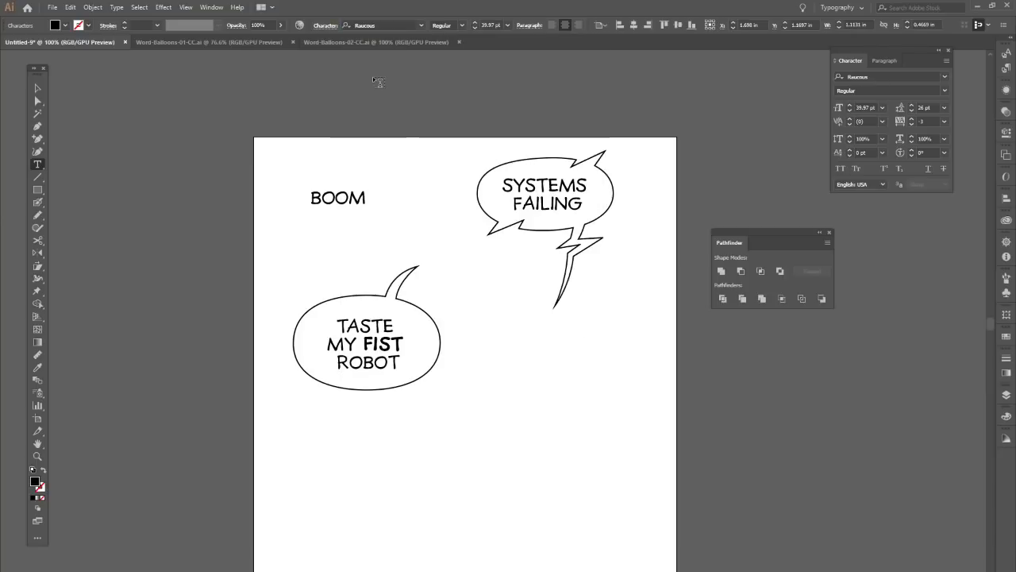
key("Escape")
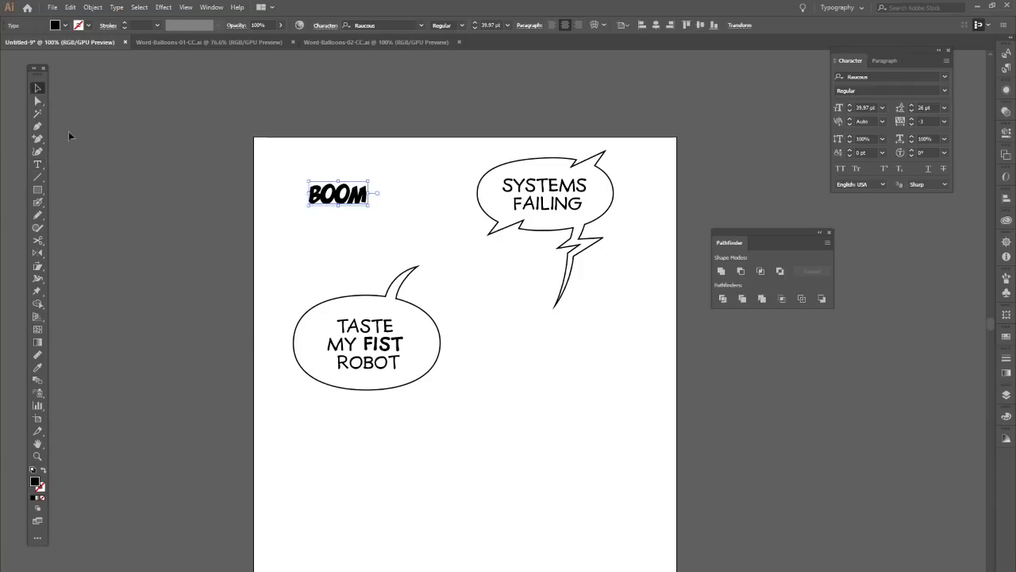
Step: Scale BOOM up and move it below the TASTE MY FIST ROBOT balloon
left_click(69, 135)
left_click(366, 204)
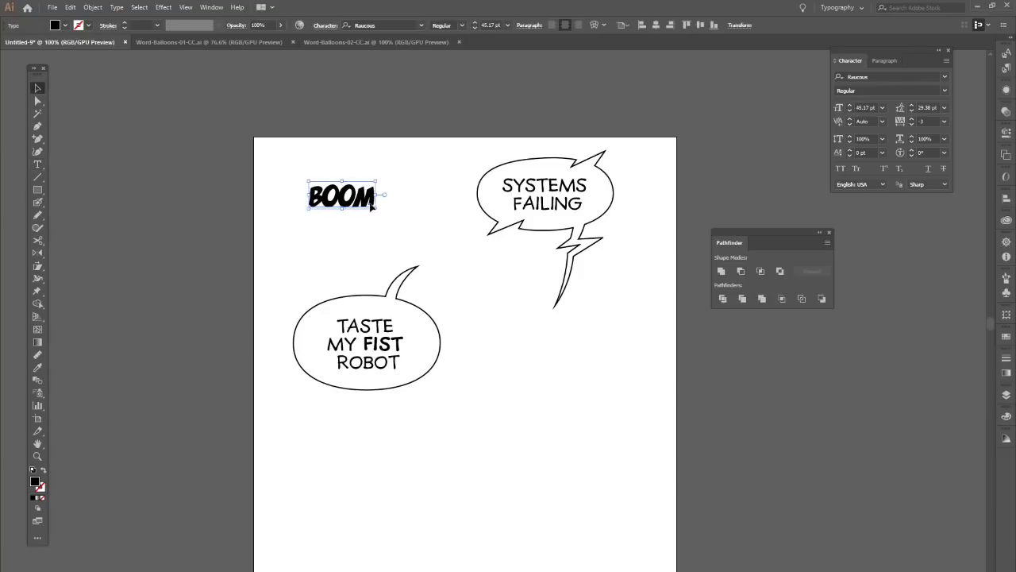
left_click_drag(368, 208, 587, 436)
left_click(587, 436)
left_click_drag(587, 400, 550, 412)
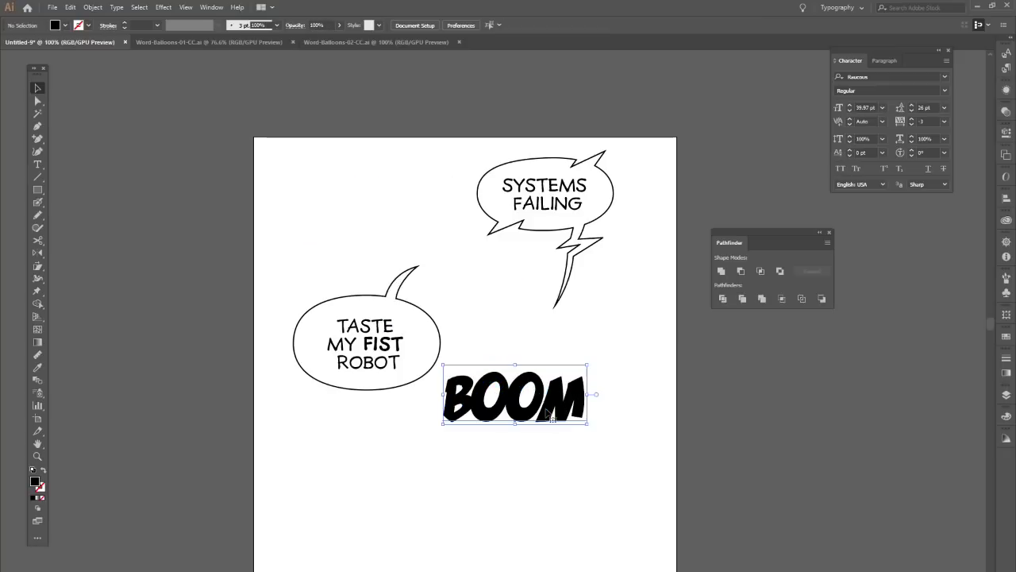
Step: Extend the word to BOOOOM and move it a little lower
key("t")
left_click(547, 411)
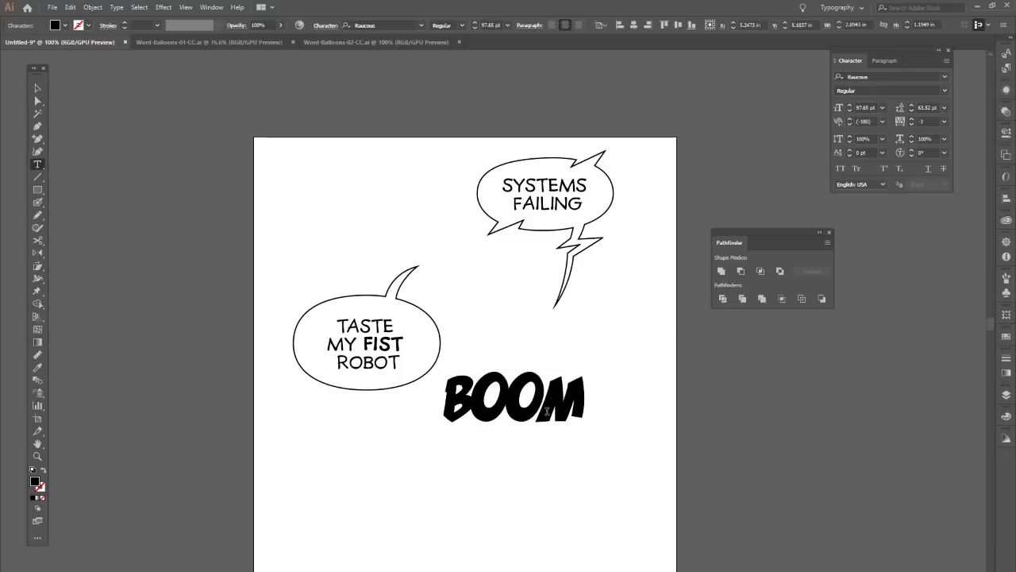
type("OO")
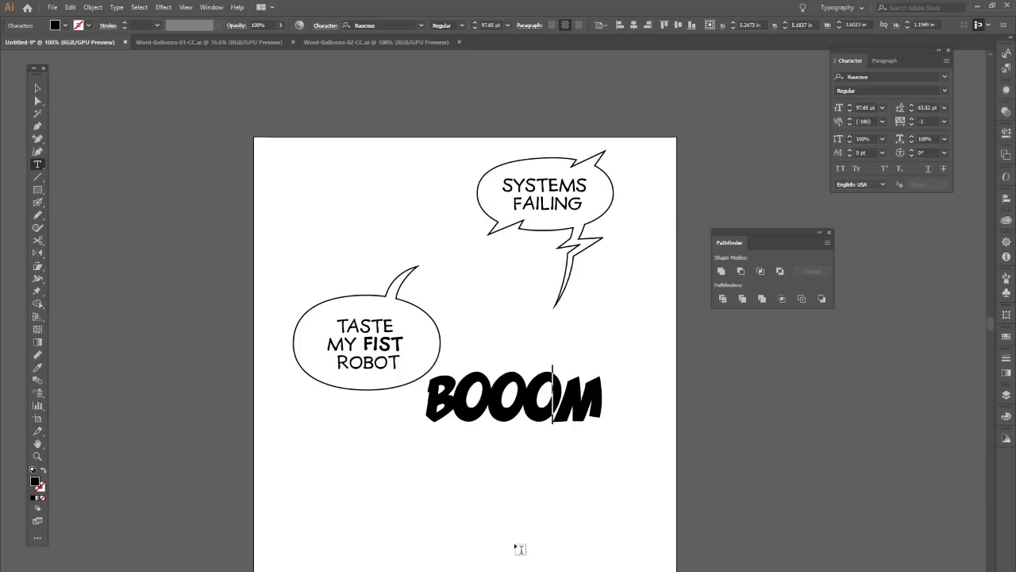
key("Escape")
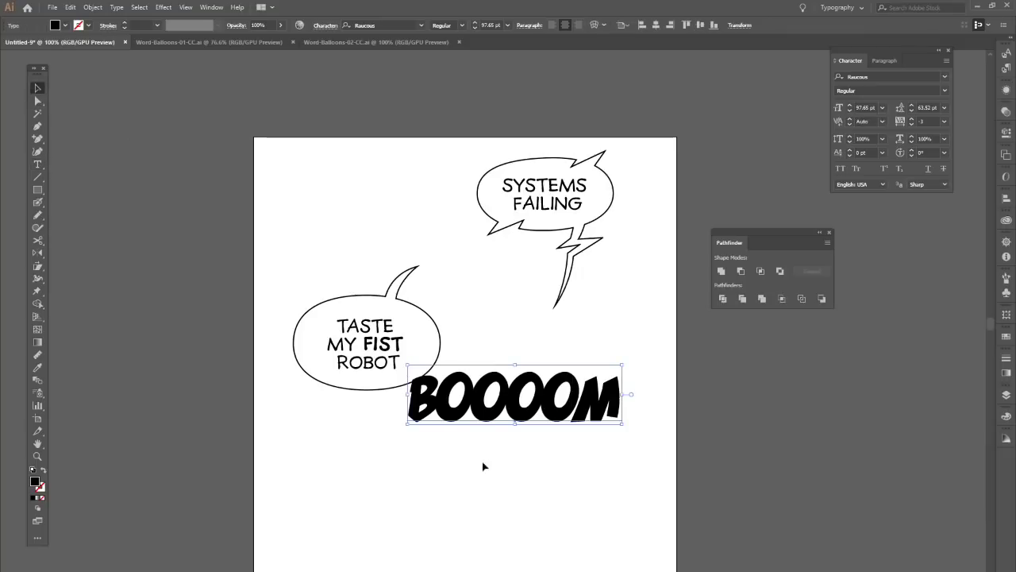
left_click_drag(597, 421, 592, 454)
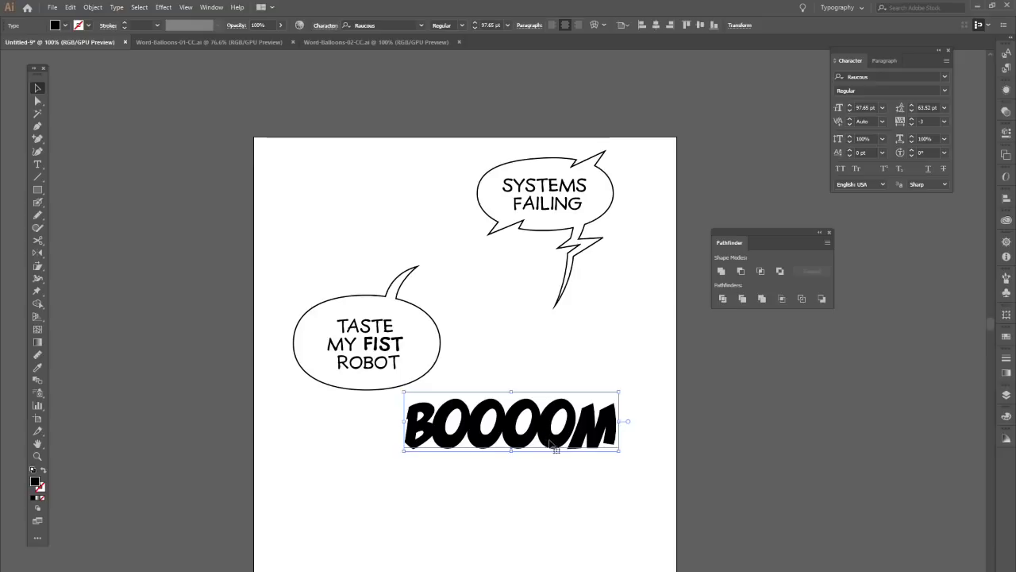
Step: Expand the BOOOOM text into outlined shapes and ungroup the letters
left_click(94, 8)
left_click(124, 120)
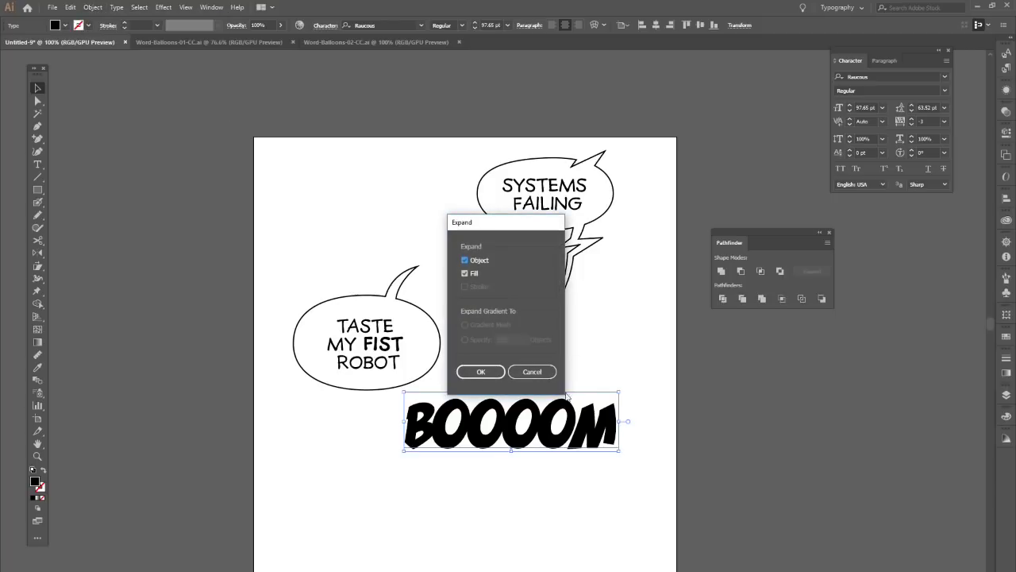
left_click(480, 371)
left_click(125, 370)
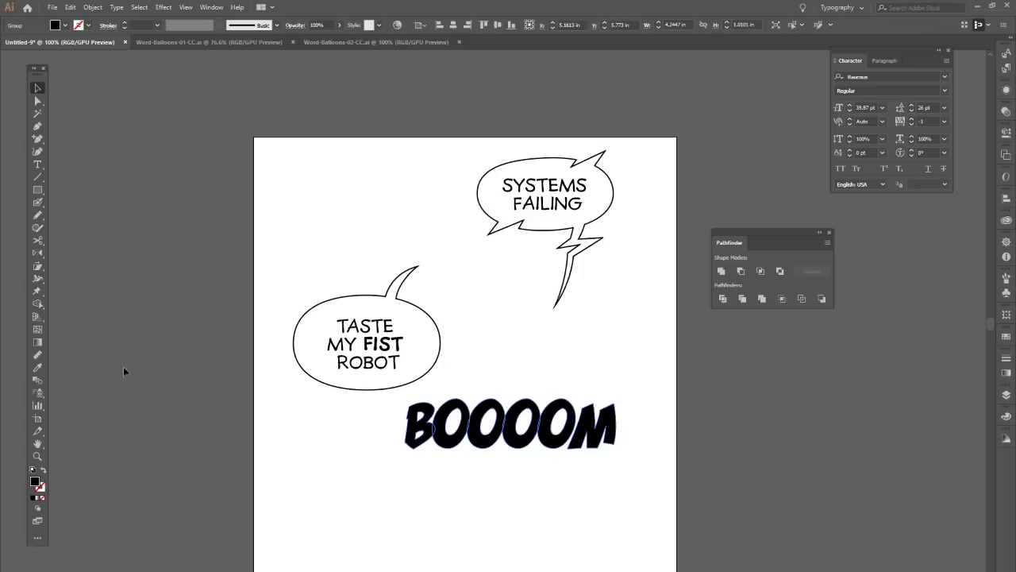
left_click(547, 449)
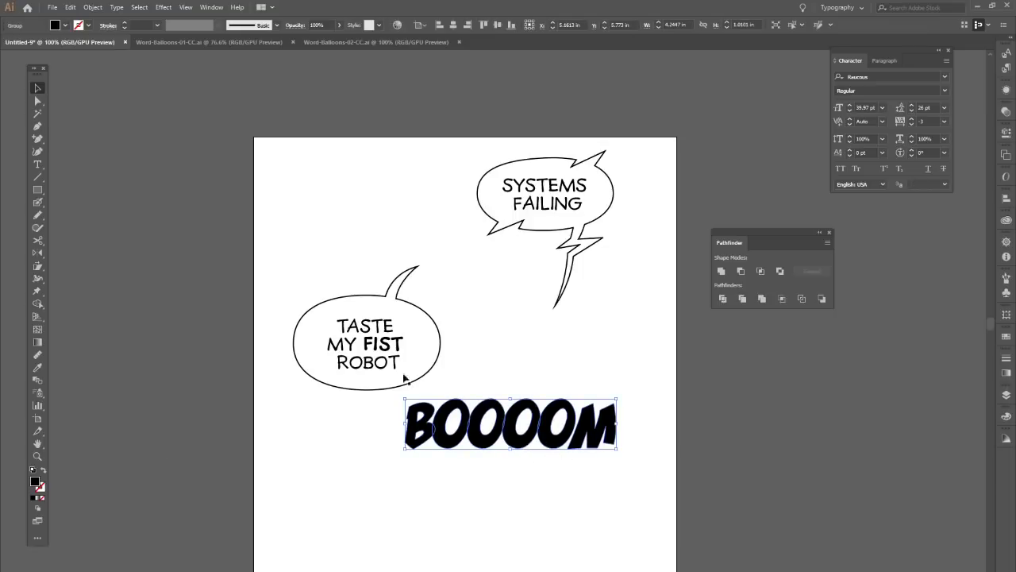
left_click(94, 8)
left_click(121, 61)
left_click(535, 535)
Step: Enlarge the second O and shift the fourth O and the M left so the letters overlap
left_click(449, 429)
left_click(502, 403)
left_click_drag(509, 398, 513, 389)
left_click(526, 443)
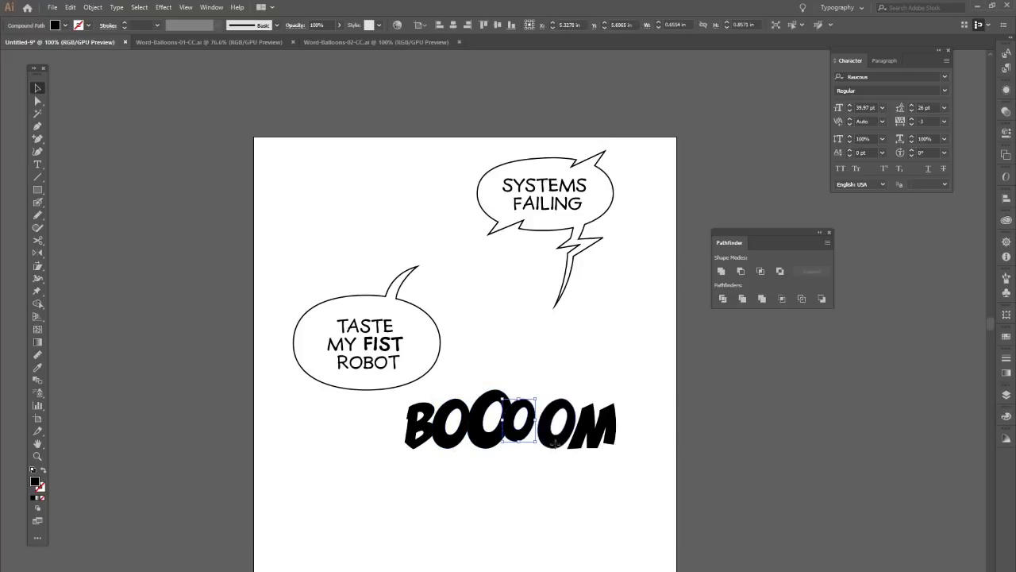
left_click(558, 445)
left_click_drag(575, 449, 563, 438)
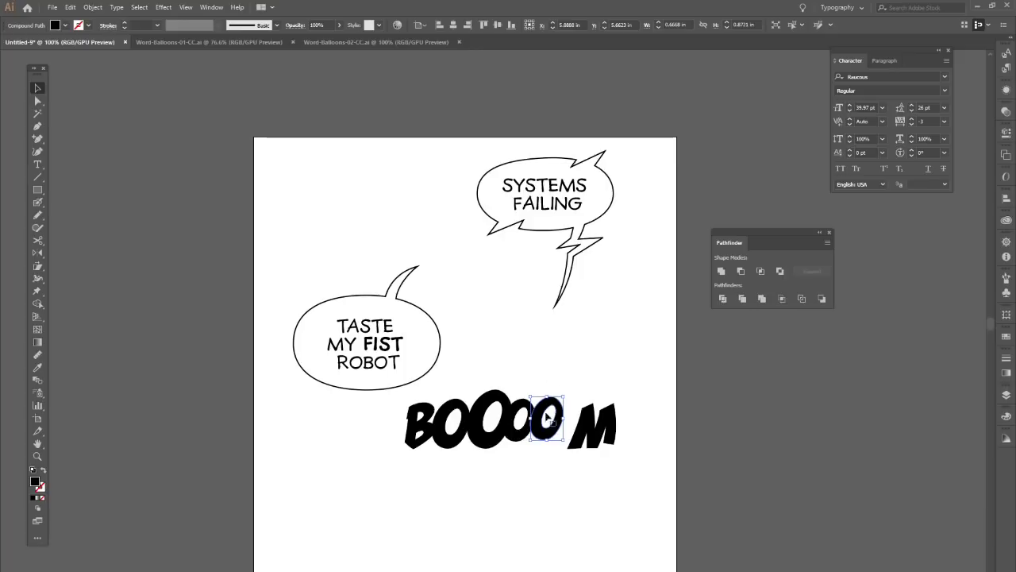
mouse_move(586, 430)
left_mouse_down()
mouse_move(570, 424)
mouse_move(622, 444)
mouse_move(593, 442)
left_mouse_up()
left_click(597, 463)
left_click(589, 436)
left_click(604, 440)
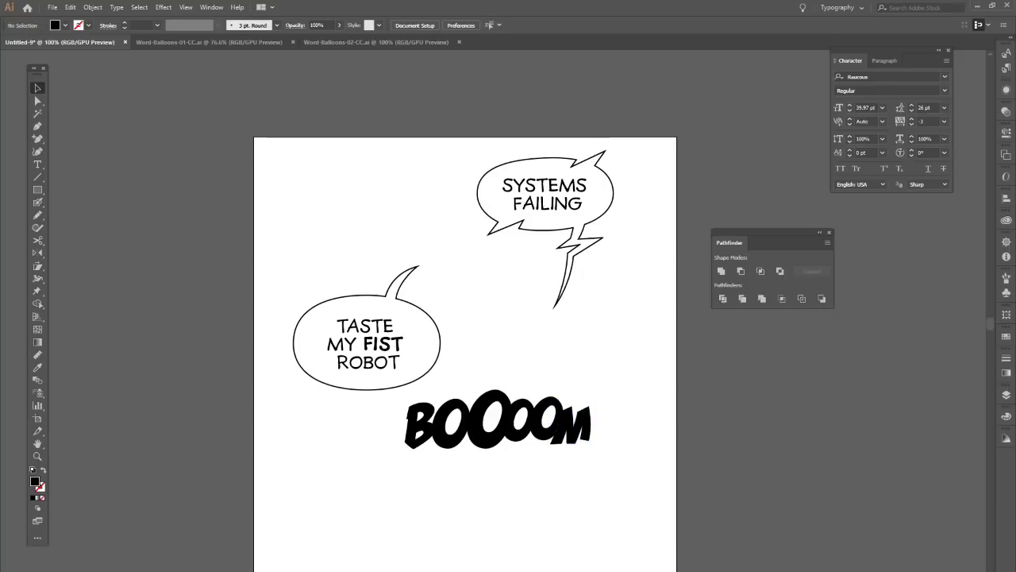
Step: Unite all BOOOOM letters with Pathfinder and move the word up beside the TASTE balloon
left_click_drag(381, 414, 597, 449)
left_click(721, 271)
left_click(597, 493)
left_click_drag(569, 436, 631, 373)
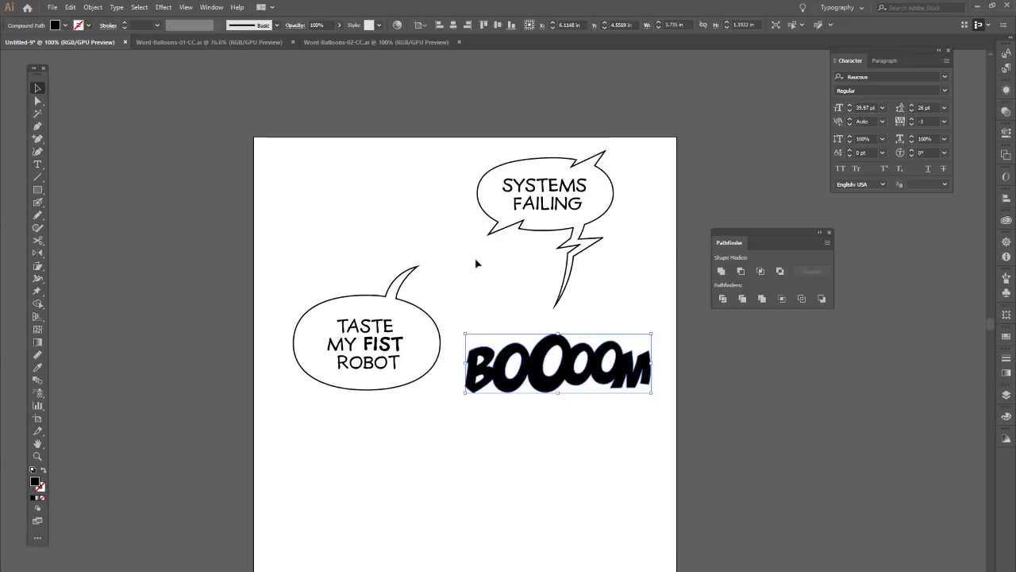
Step: Open Serkworks-Sound-Effects-CC from Sound Effects > AI-CC and zoom out to view the sheet
left_click(53, 8)
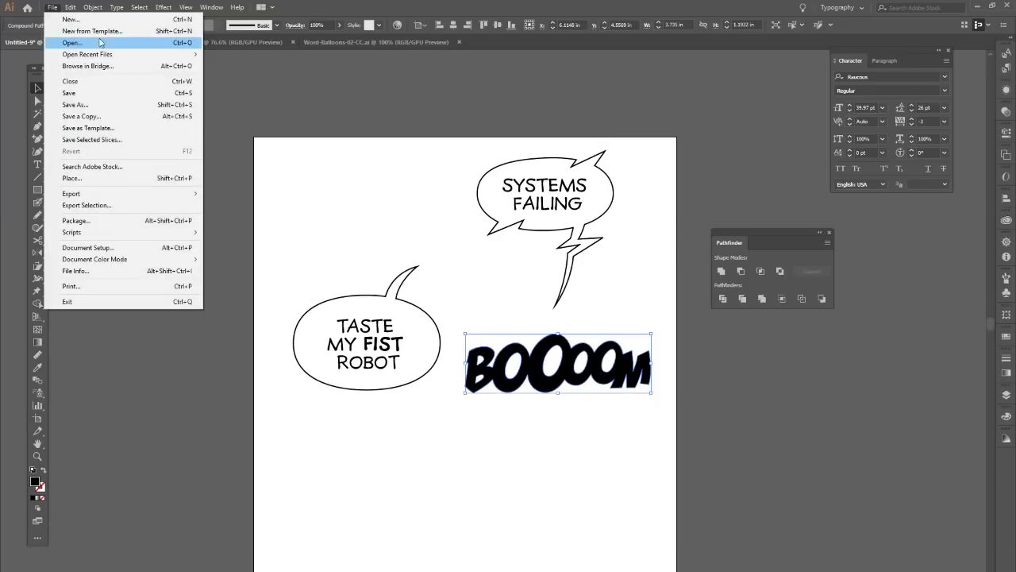
left_click(72, 43)
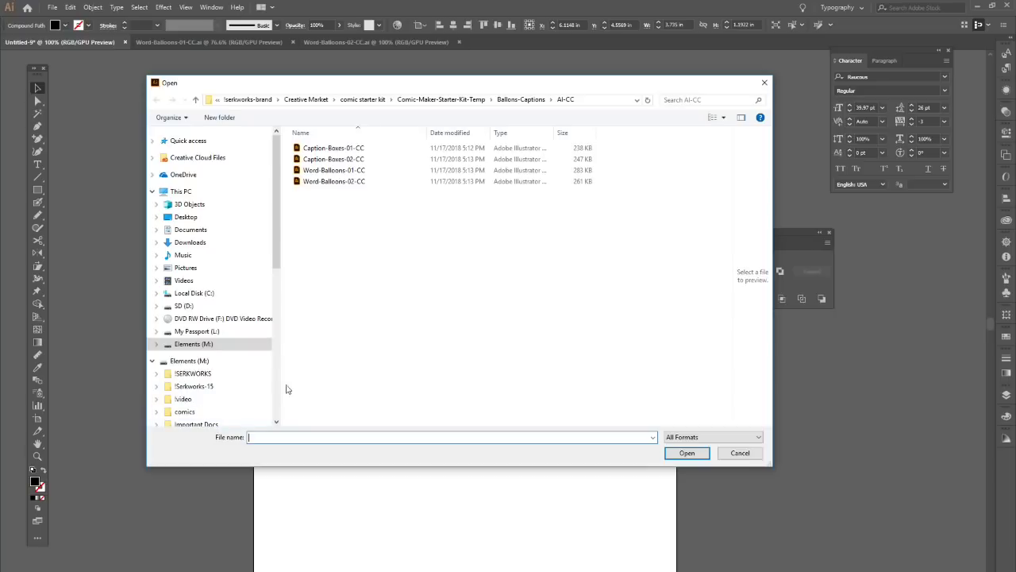
left_click(452, 100)
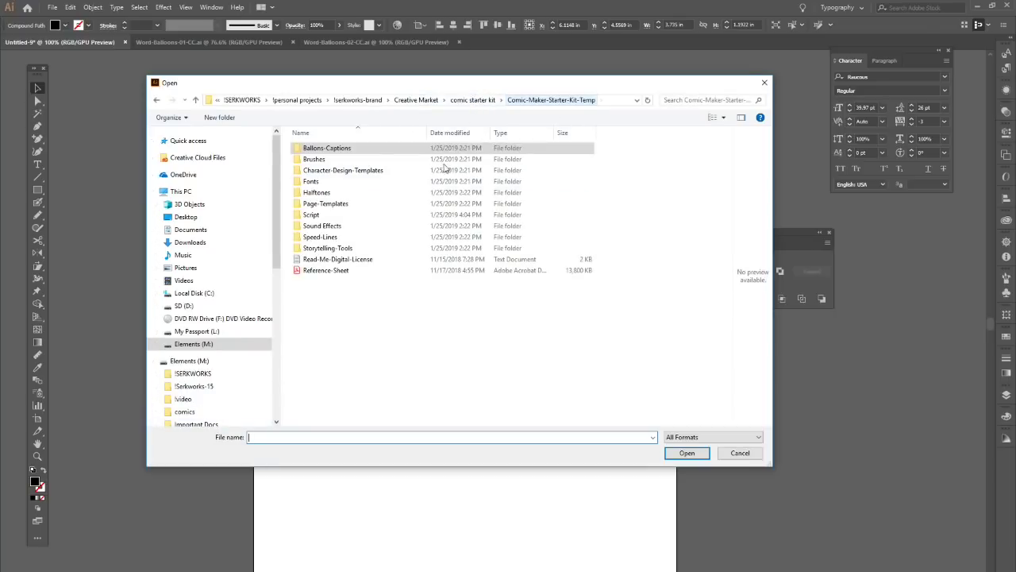
double_click(326, 226)
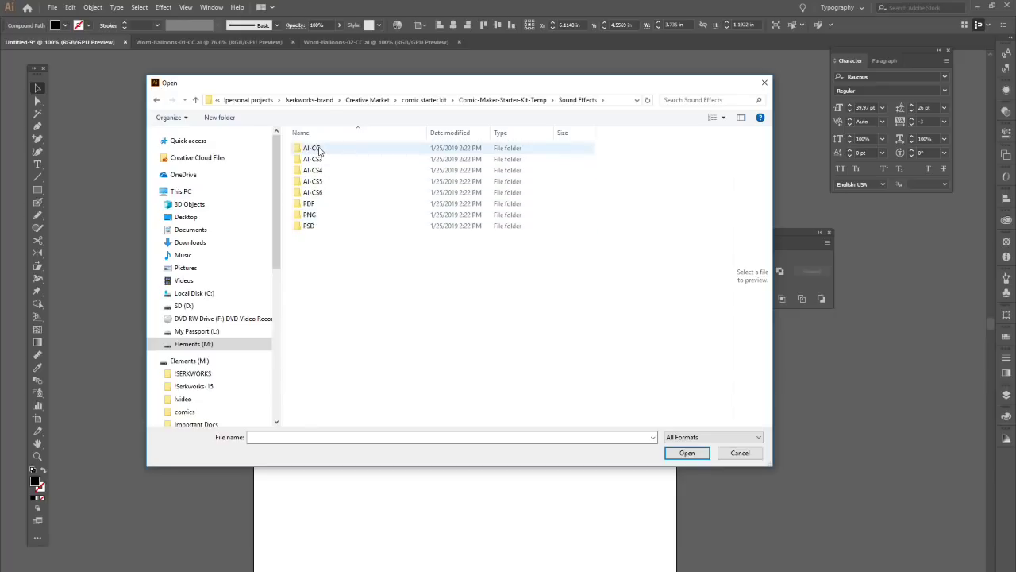
double_click(316, 148)
left_click(343, 147)
left_click(687, 453)
left_click(37, 456)
scroll(648, 205, "down", 4)
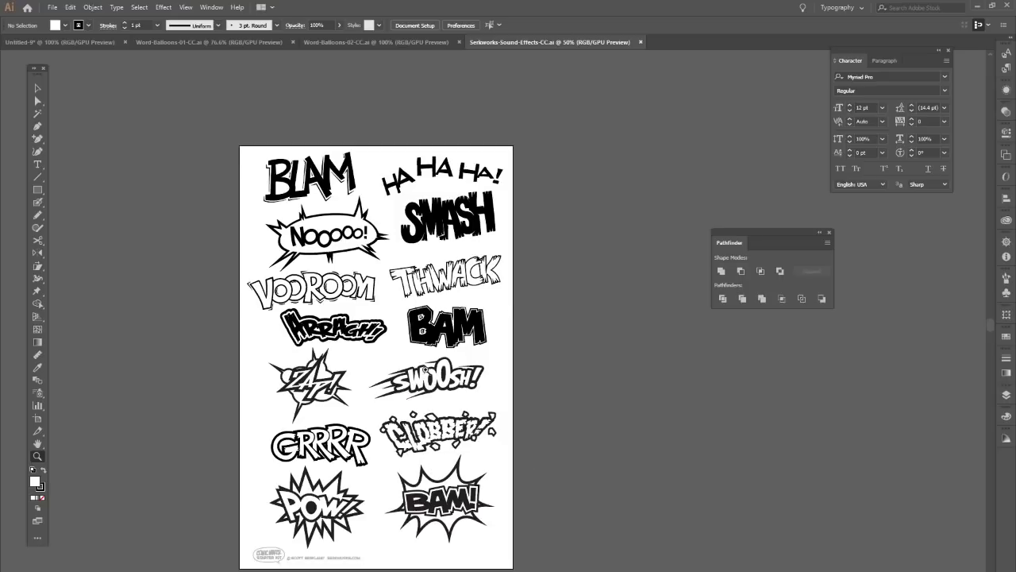
Step: Copy the ZAP! graphic from the sound effects sheet and paste it into Untitled-9
left_click(41, 89)
left_click(310, 382)
key("ctrl+shift+b")
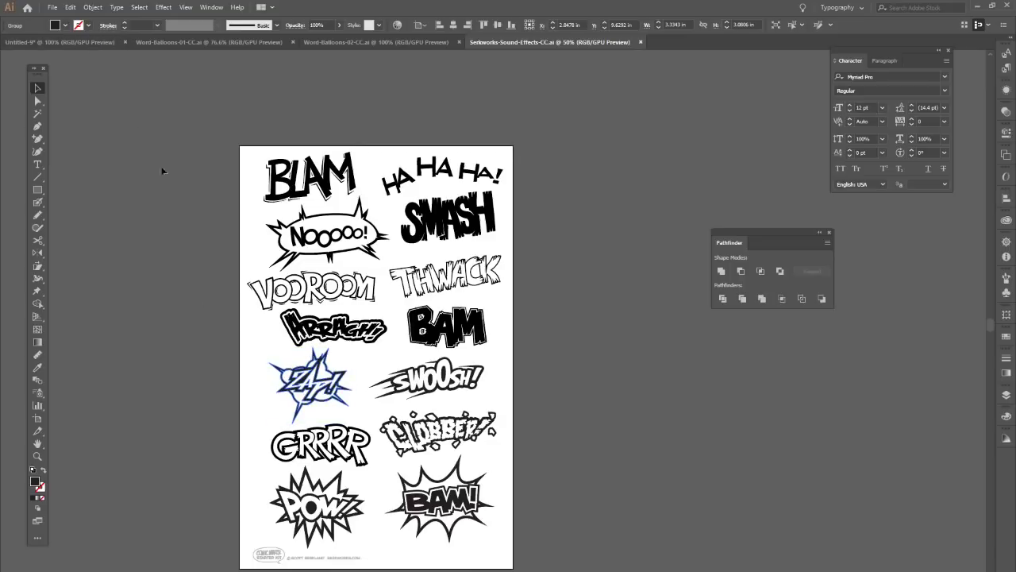
left_click(87, 42)
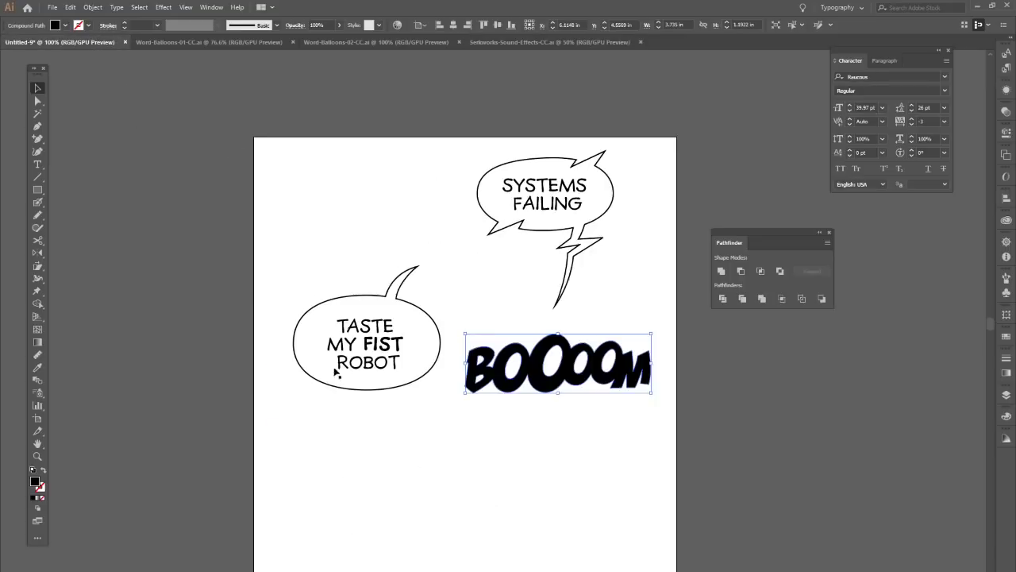
left_click(212, 150)
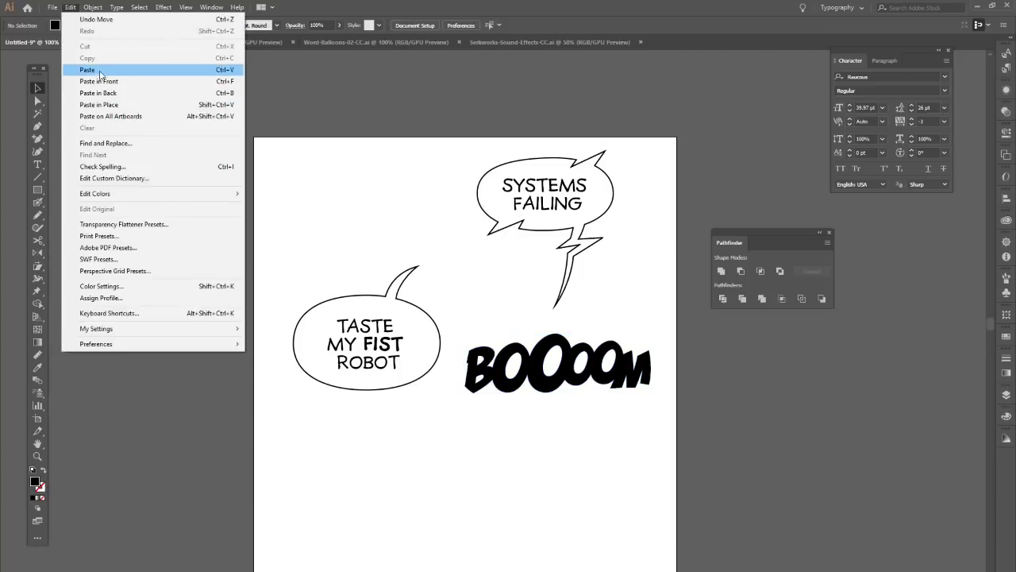
left_click(87, 69)
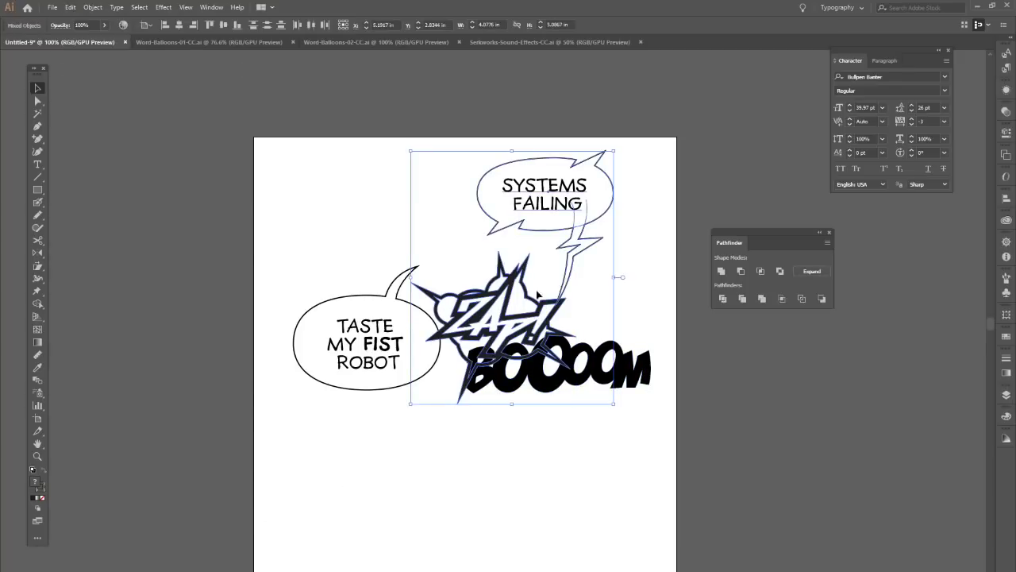
Step: Place ZAP! scaled down at the artboard's lower left, then select the TASTE MY FIST ROBOT balloon
left_click(641, 318)
left_click_drag(550, 329, 454, 500)
left_click_drag(482, 424, 453, 461)
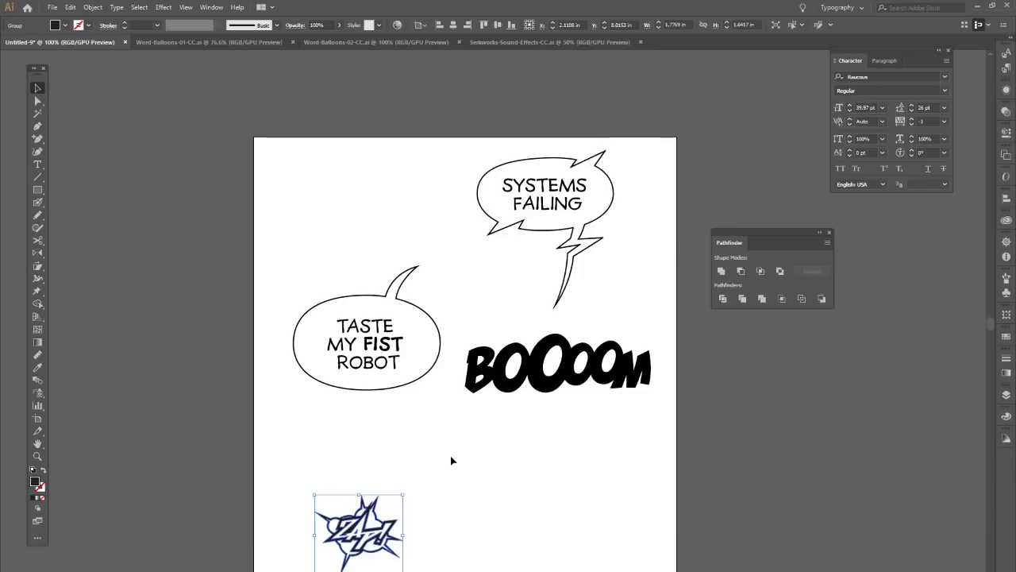
left_click(451, 461)
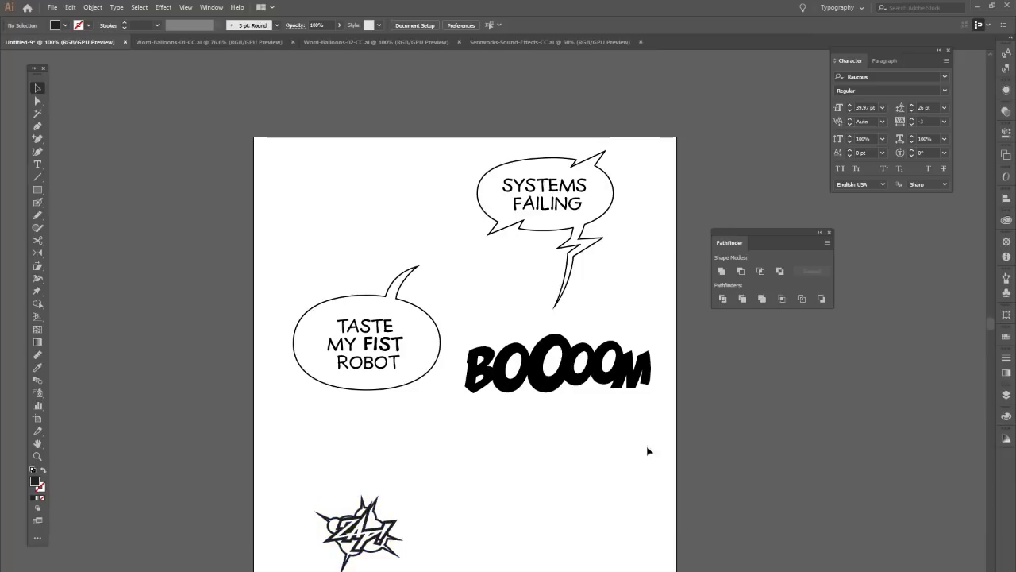
left_click_drag(277, 276, 419, 405)
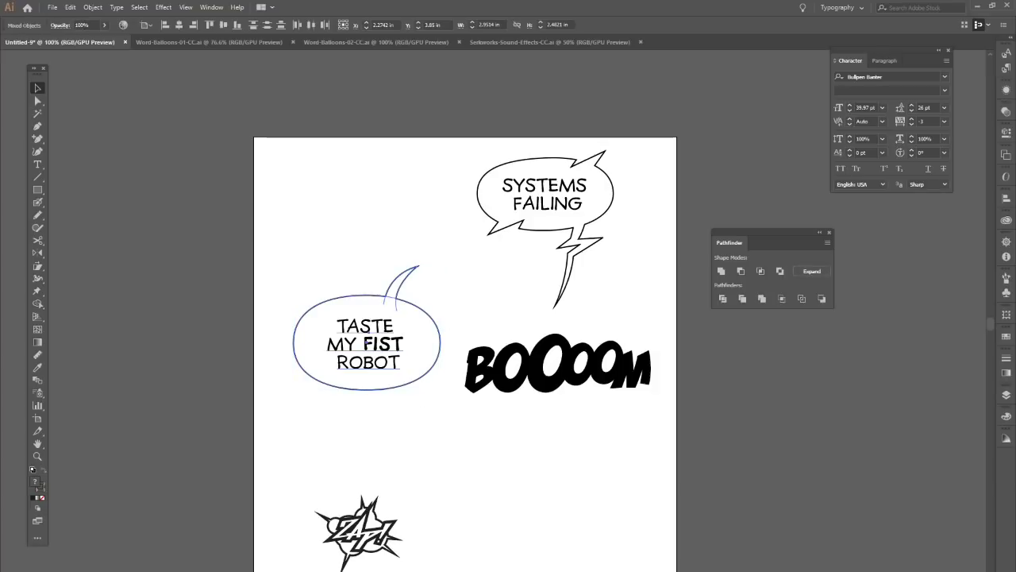
Step: Paste the TASTE MY FIST ROBOT balloon as pixels into American-Standard-Template.psd at the lower left
left_click(428, 560)
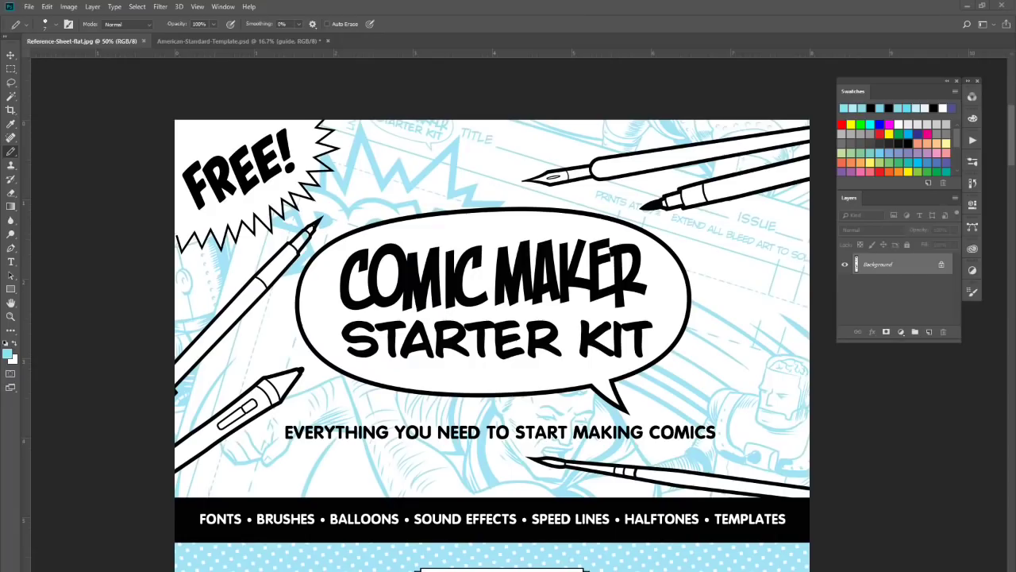
left_click(213, 41)
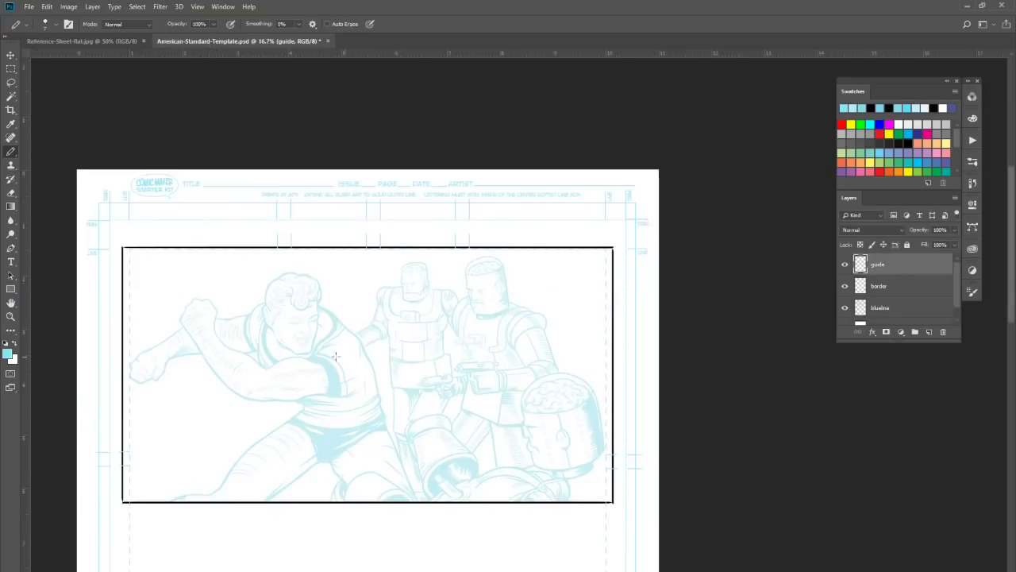
left_click(47, 8)
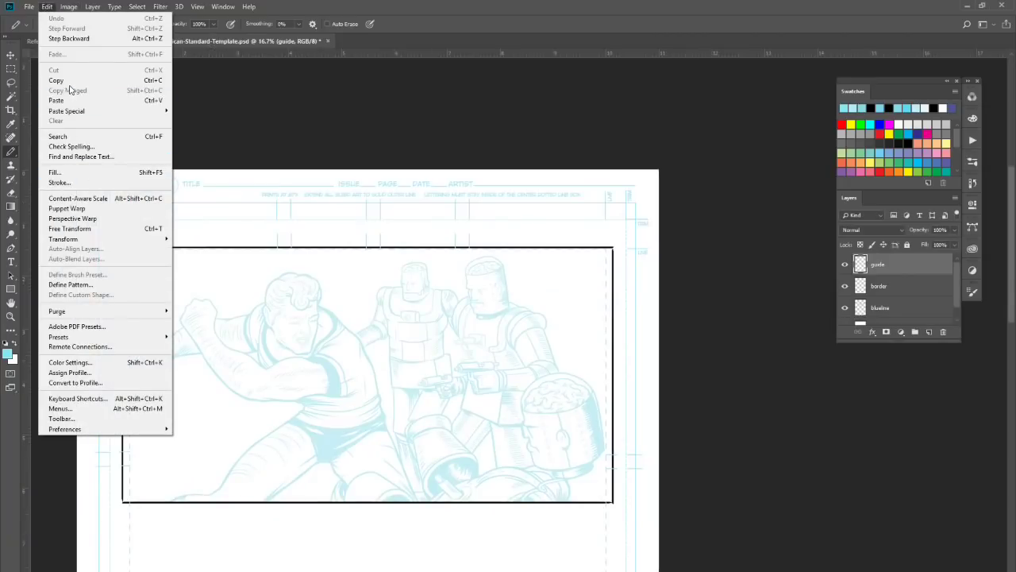
left_click(57, 100)
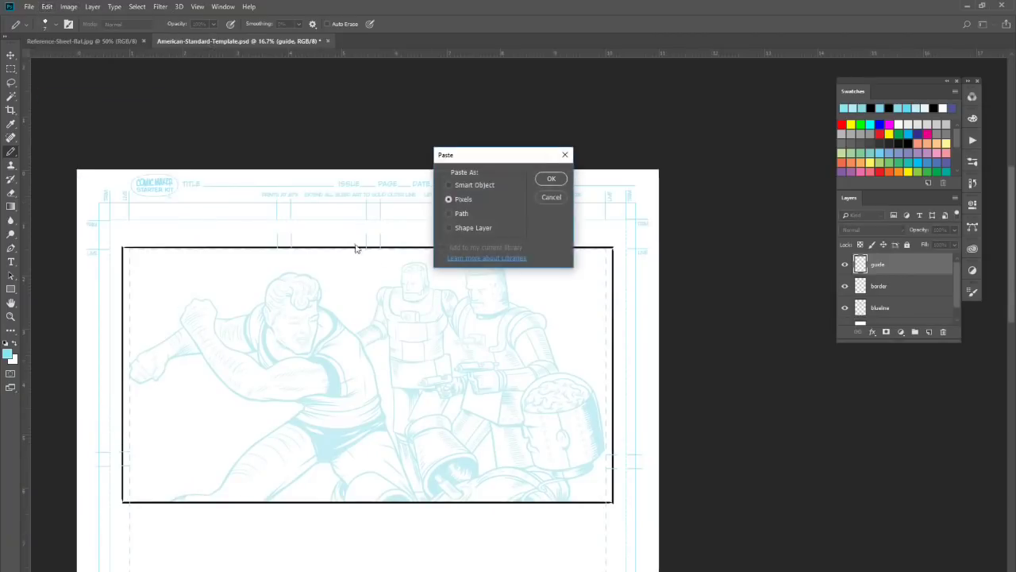
left_click(552, 180)
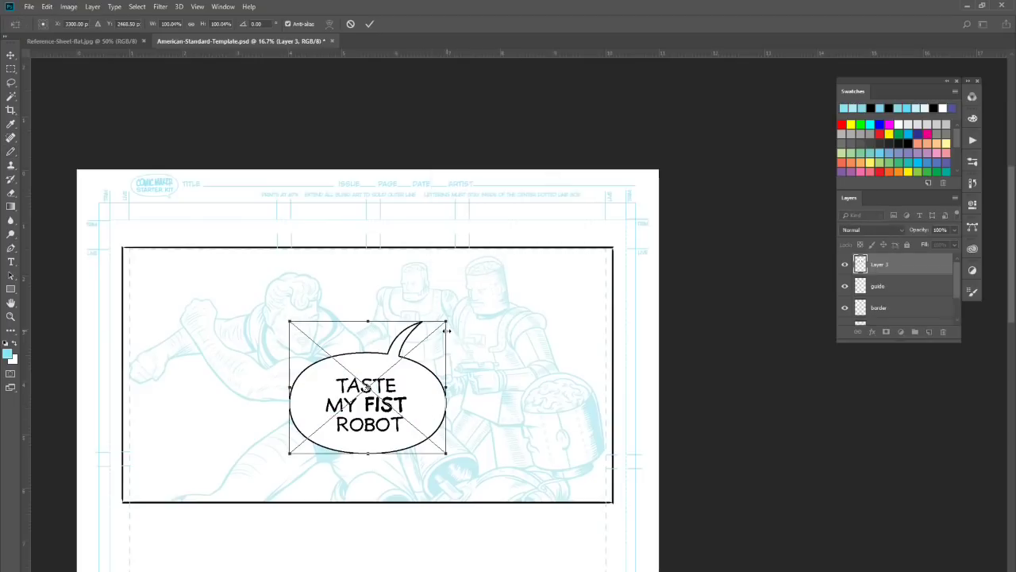
left_click_drag(423, 402, 287, 436)
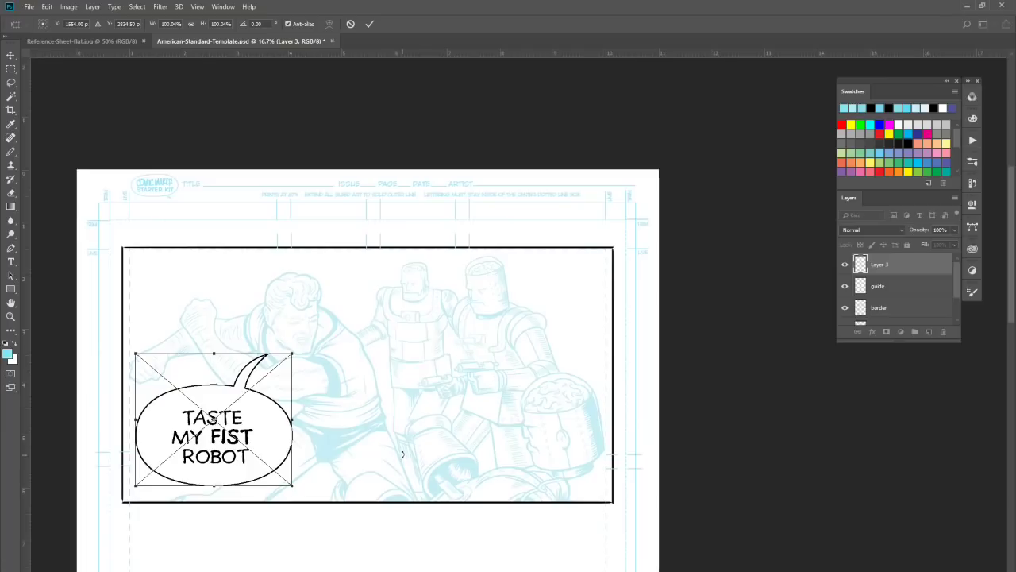
key("b")
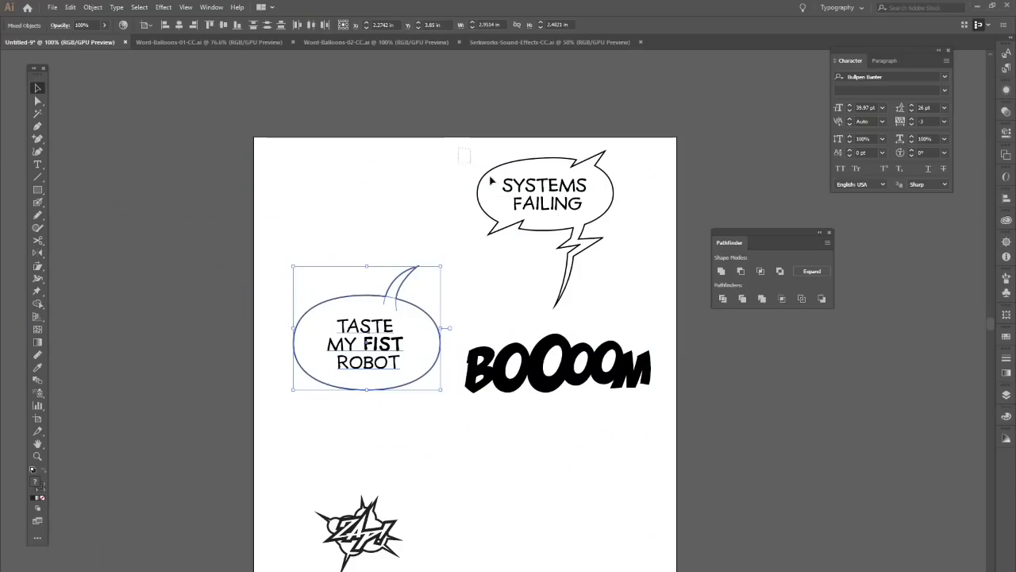
Step: Copy SYSTEMS FAILING from Illustrator and paste it as pixels at the panel's upper right
left_click(494, 181)
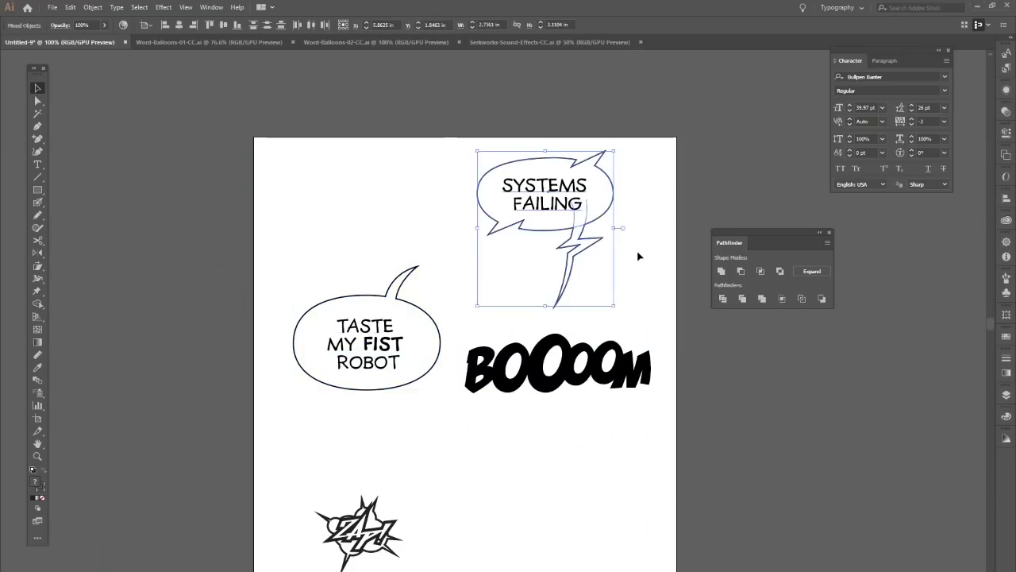
key("a")
right_click(506, 571)
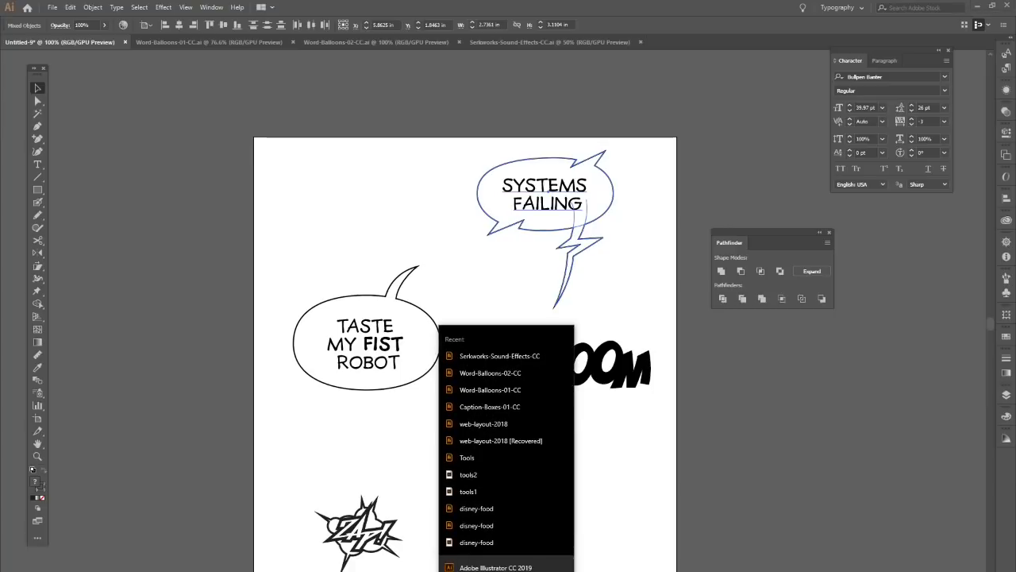
left_click(509, 556)
key("ctrl+v")
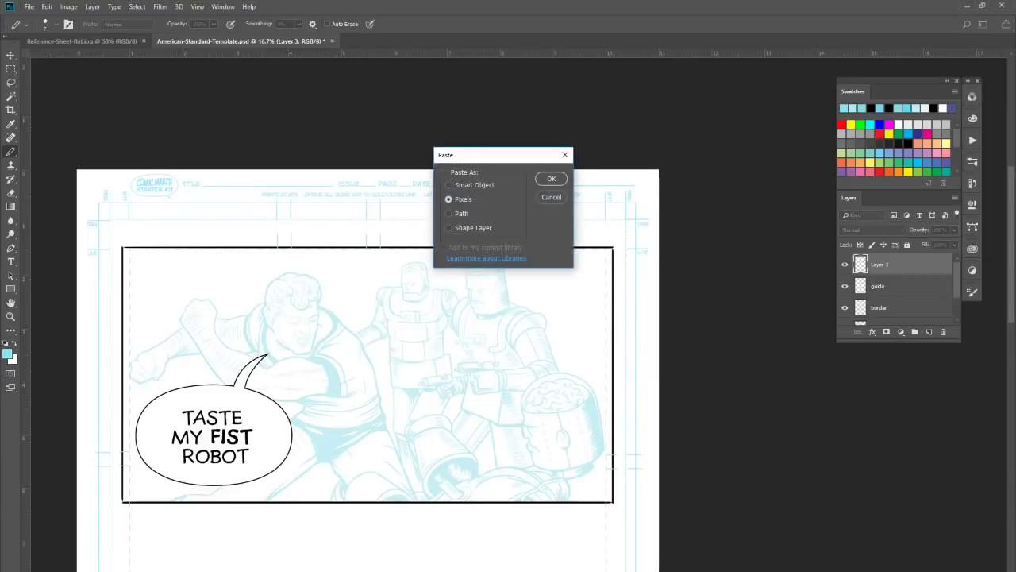
key("Return")
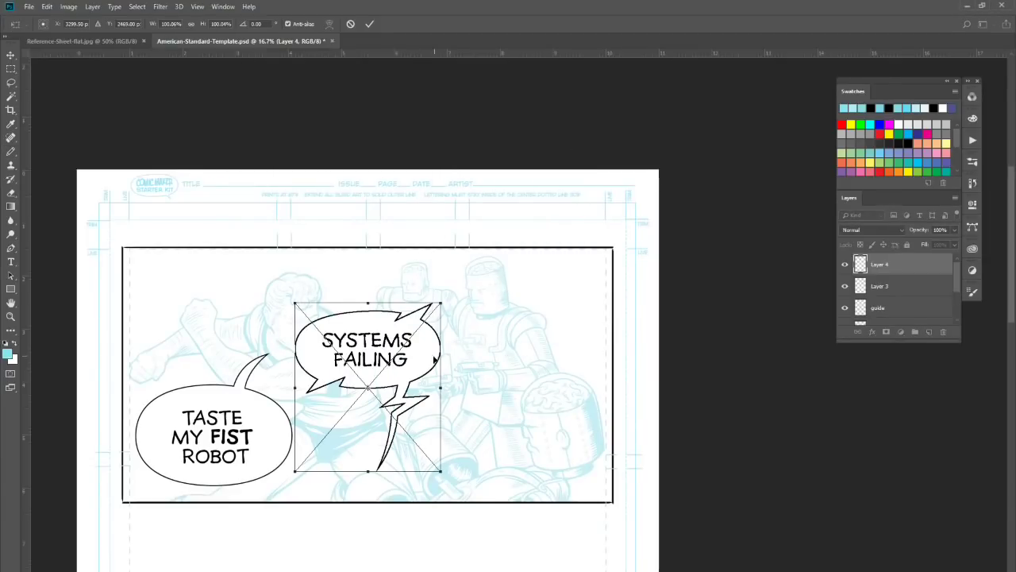
left_click_drag(435, 359, 596, 313)
key("Return")
key("b")
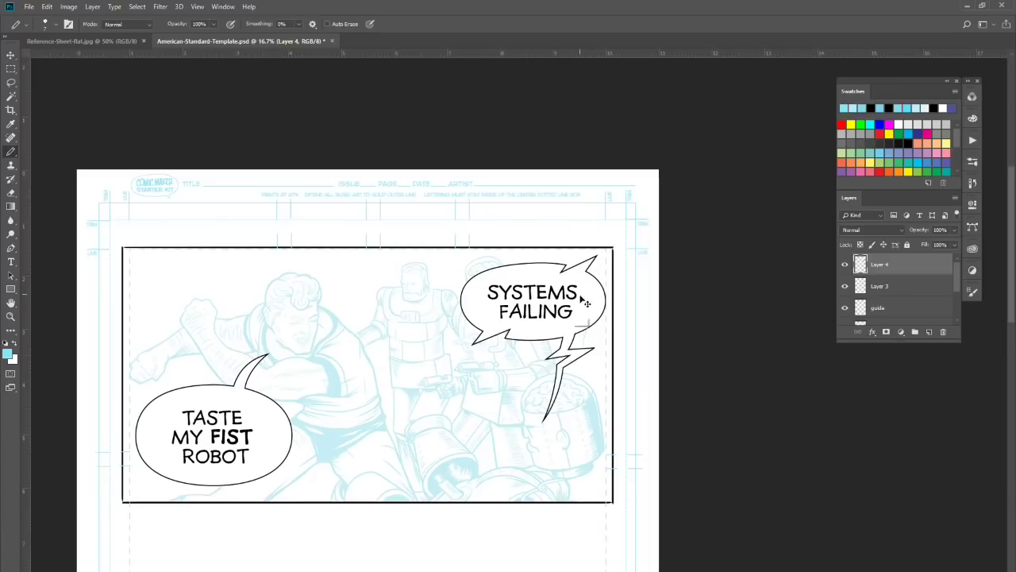
left_click_drag(571, 306, 548, 310)
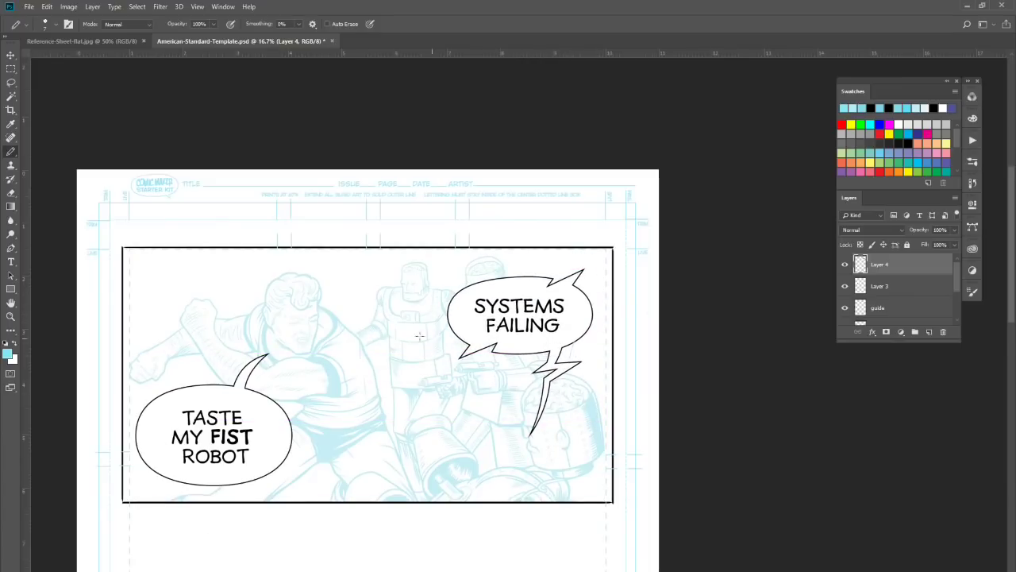
Step: Scale the SYSTEMS FAILING balloon on Layer 4 down proportionally with Edit > Transform > Scale
left_click(68, 6)
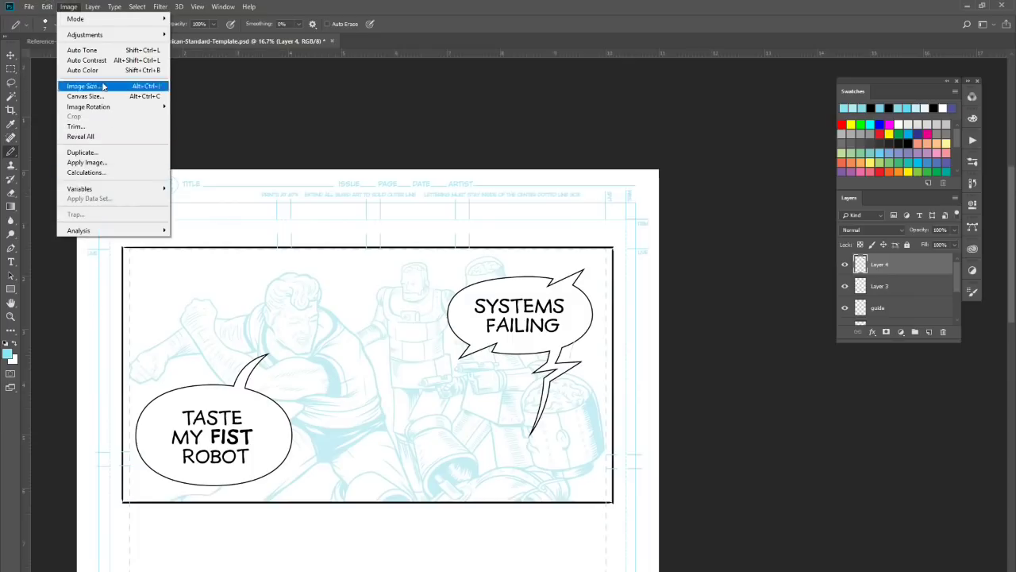
mouse_move(46, 8)
mouse_move(85, 239)
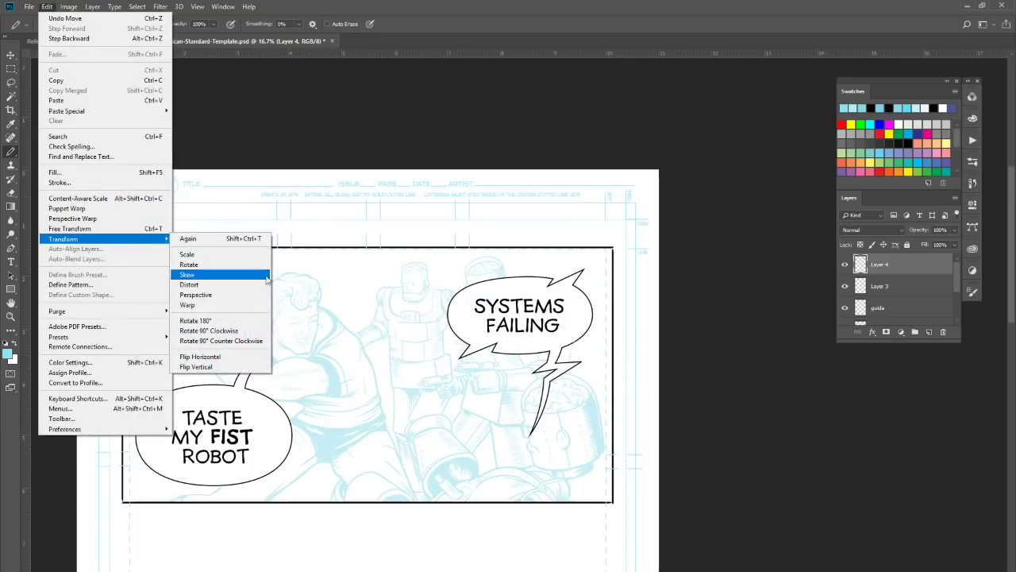
left_click(237, 255)
left_click_drag(611, 269, 583, 298)
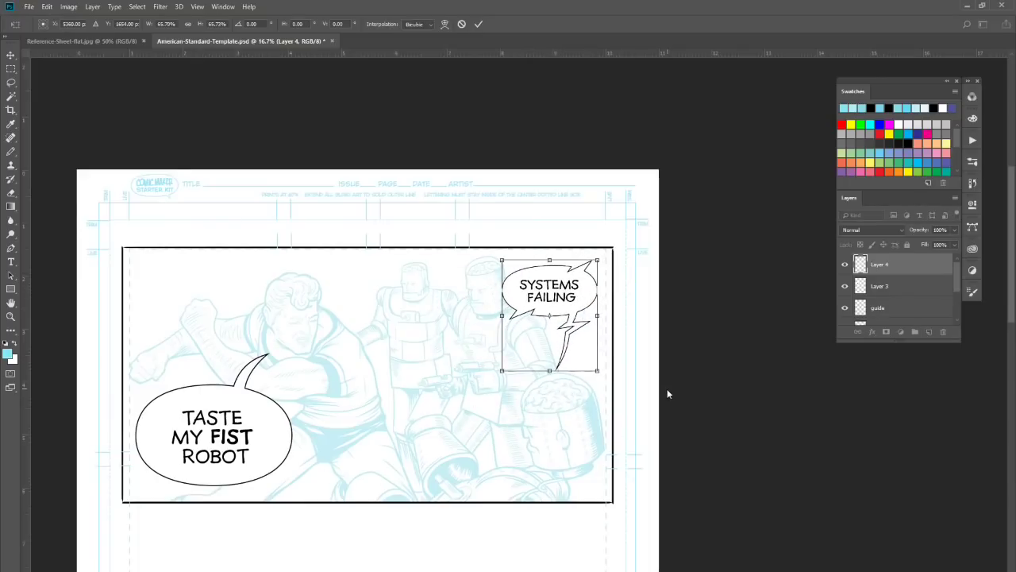
key("Return")
key("b")
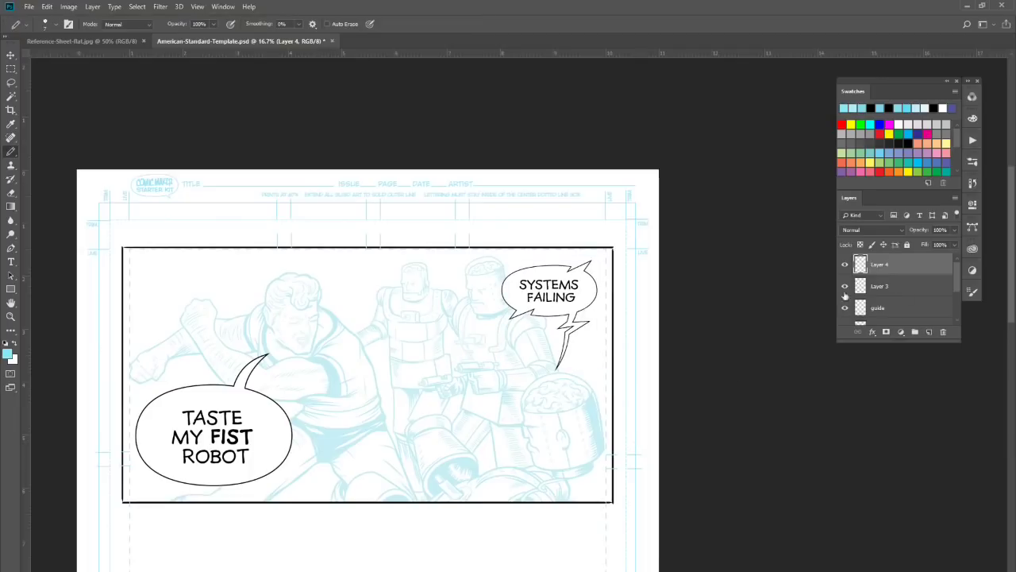
Step: Scale the TASTE MY FIST ROBOT balloon on Layer 3 to about 69%, then select the ZAP artwork
left_click(893, 289)
left_click(47, 7)
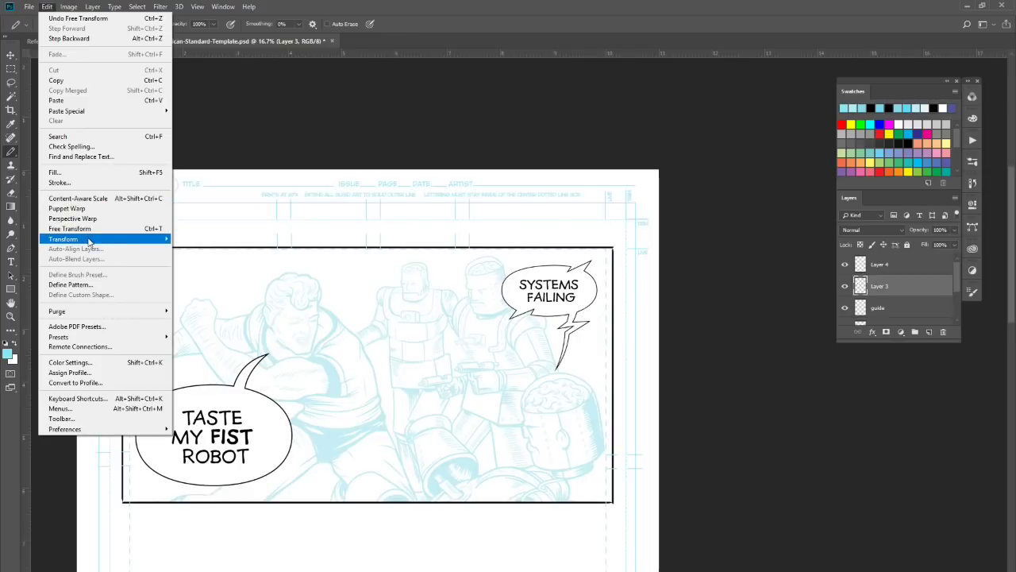
mouse_move(87, 238)
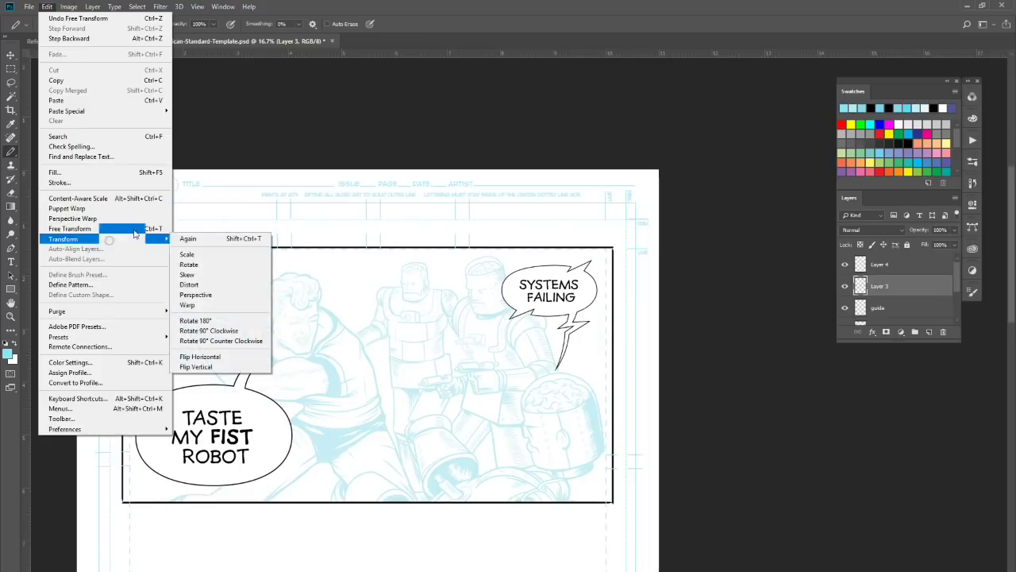
left_click(187, 254)
left_click_drag(293, 353, 254, 389)
key("Return")
key("b")
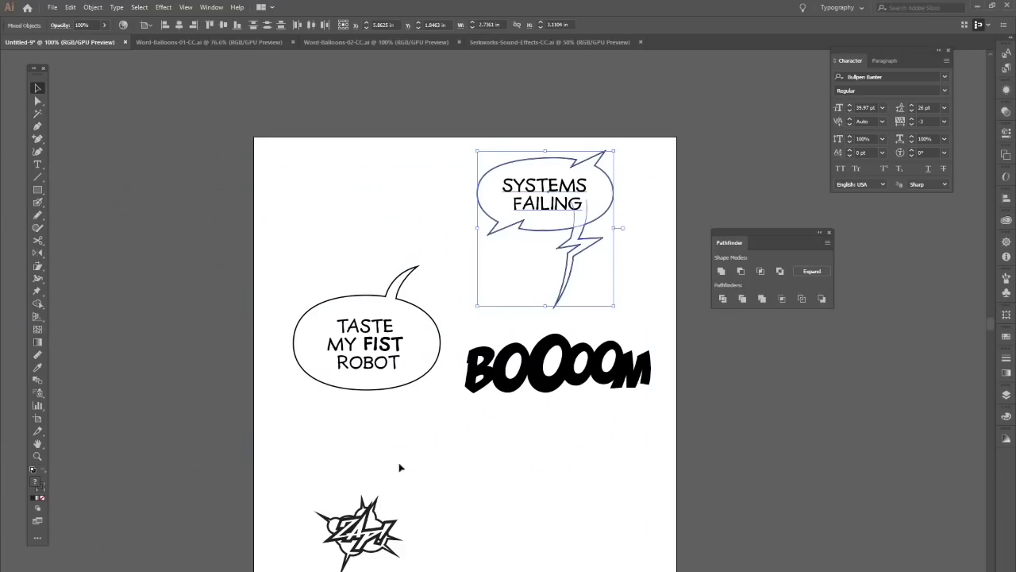
left_click_drag(299, 487, 421, 551)
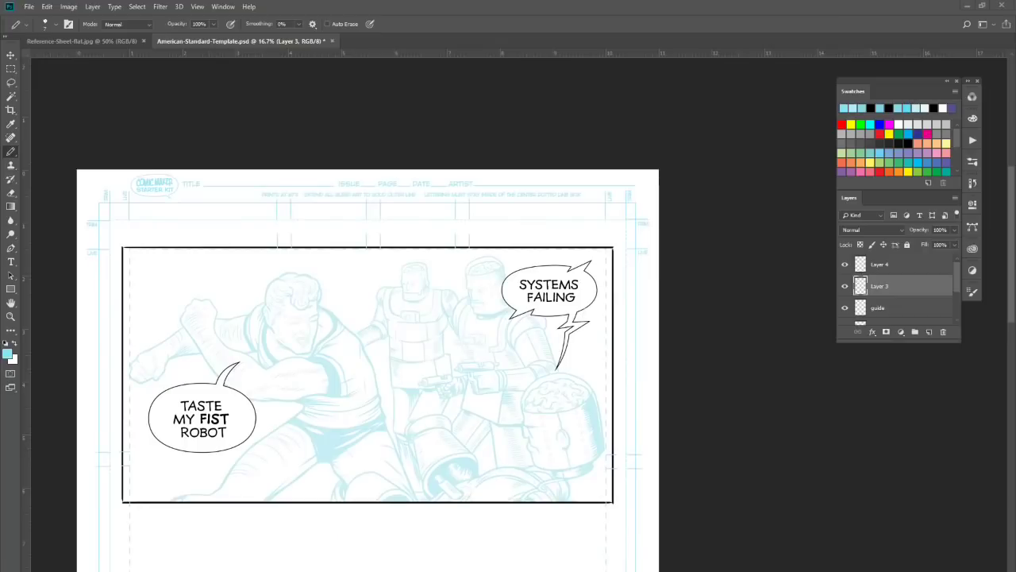
Step: Paste the ZAP art as pixels and shrink it into place mid-panel
left_click(47, 6)
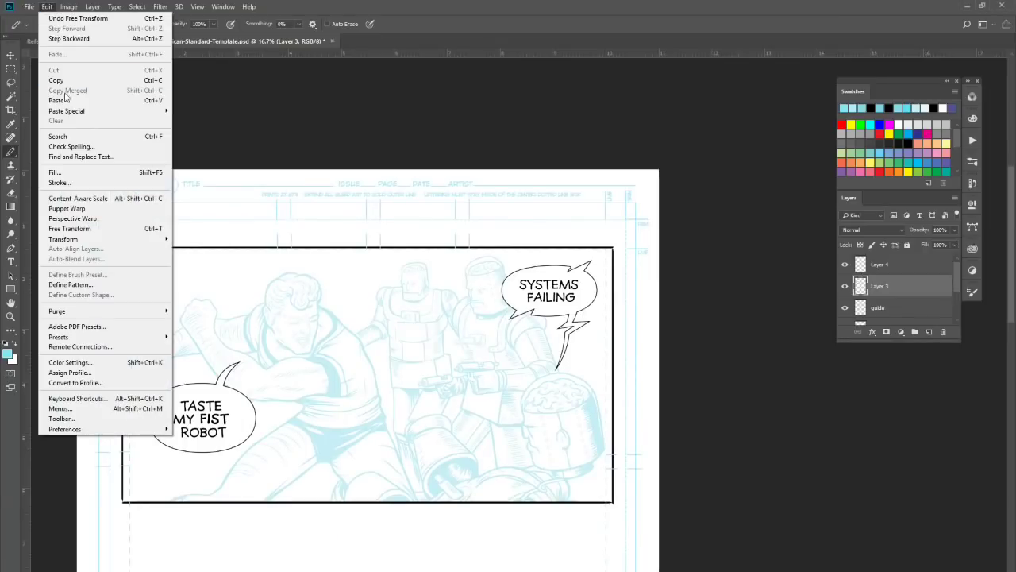
left_click(57, 100)
left_click(551, 181)
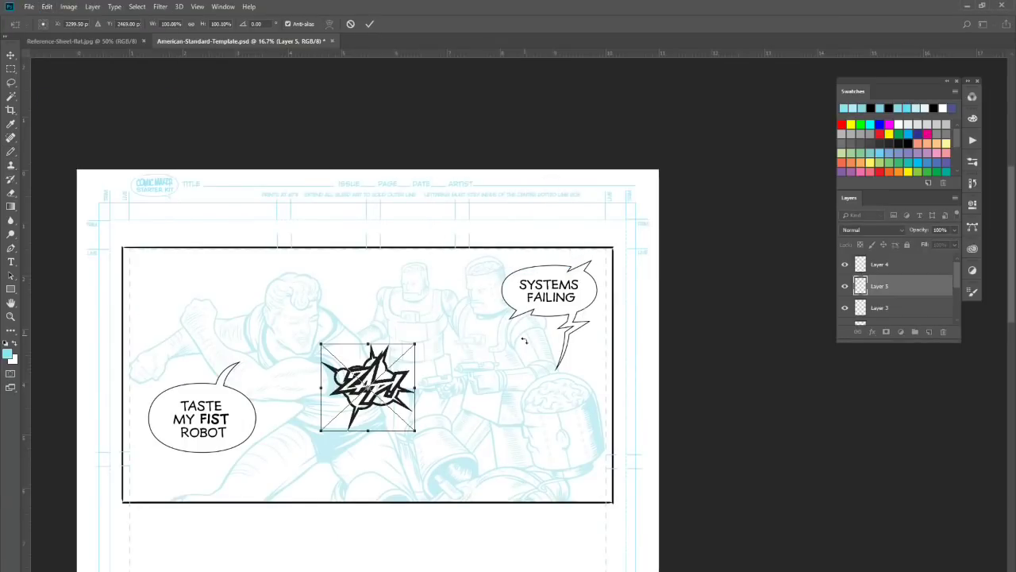
left_click_drag(415, 345, 492, 345)
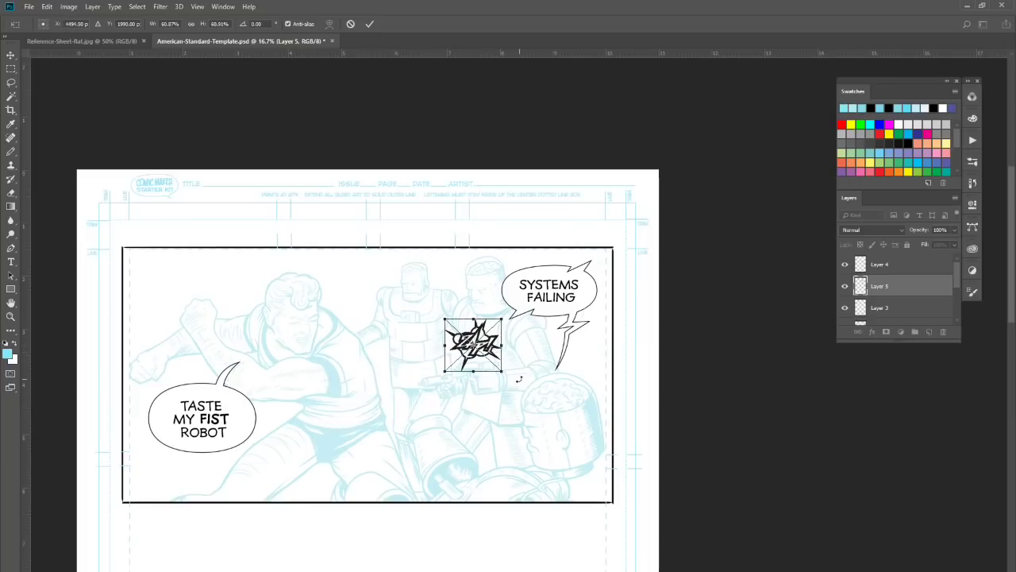
key("Return")
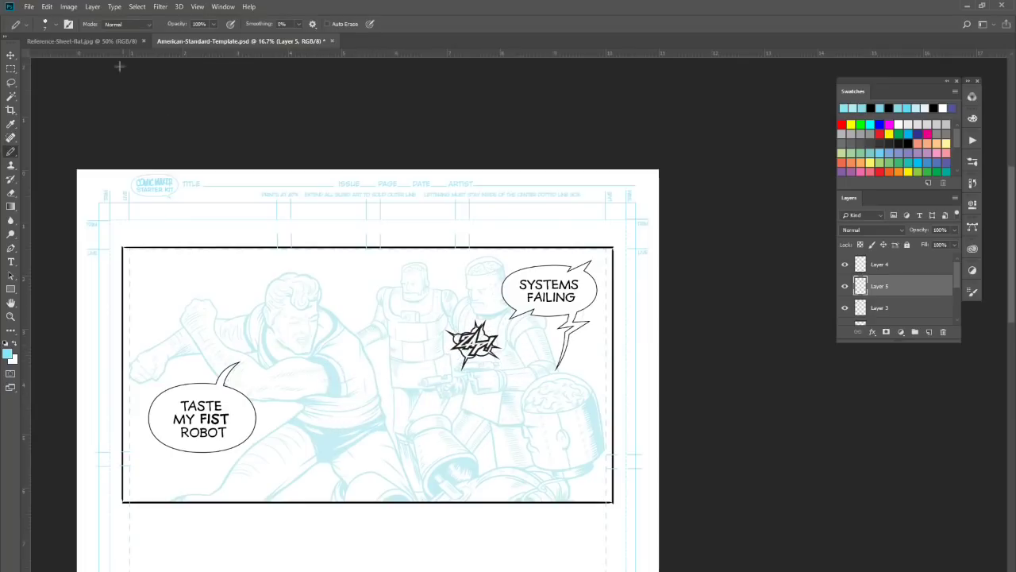
Step: Paste a second ZAP scaled to about 74% beside the first, then select the BOOOOM artwork
left_click(47, 6)
left_click(60, 99)
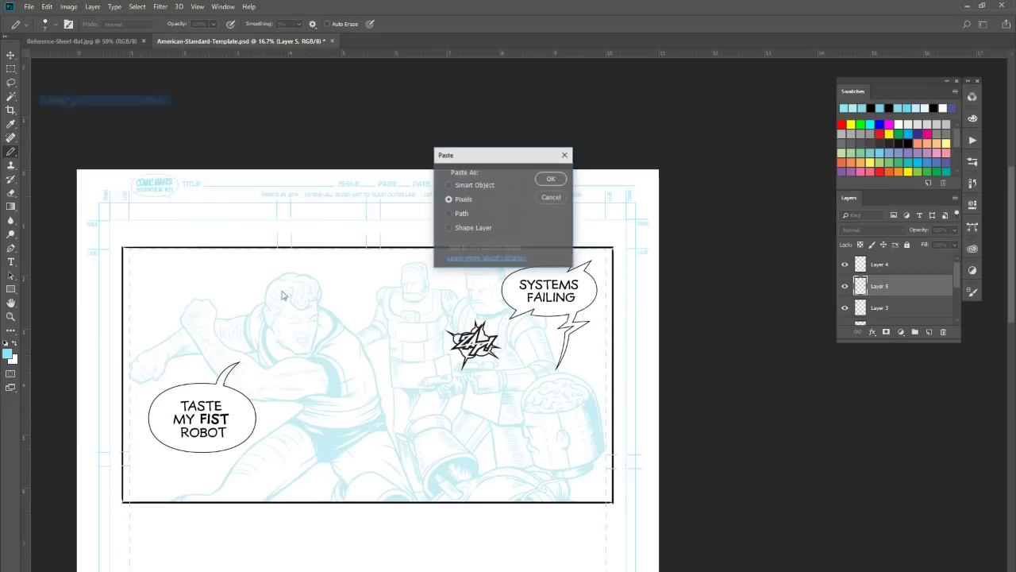
left_click(551, 178)
left_click_drag(415, 431, 389, 416)
left_click_drag(375, 354, 446, 343)
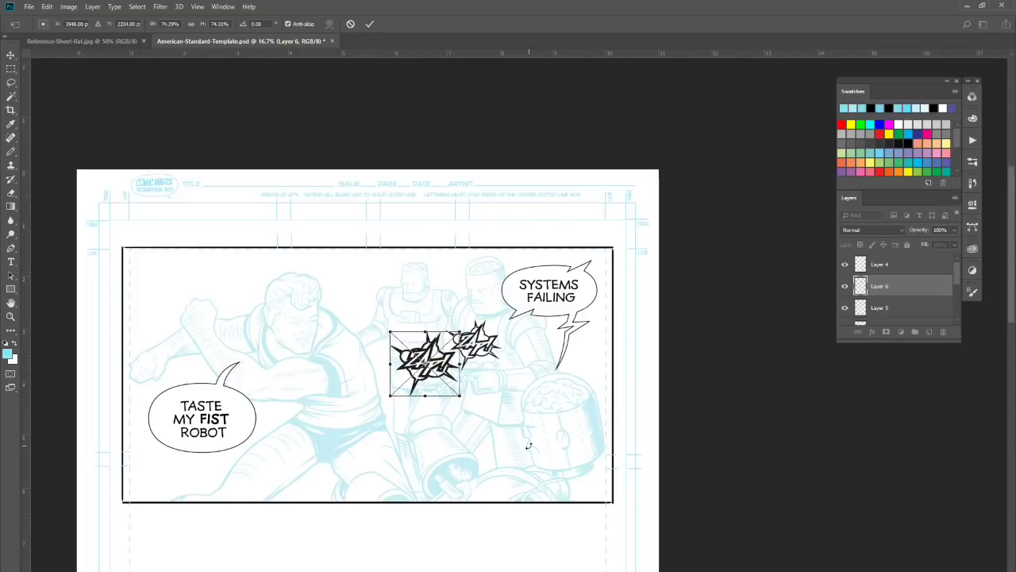
key("Return")
key("b")
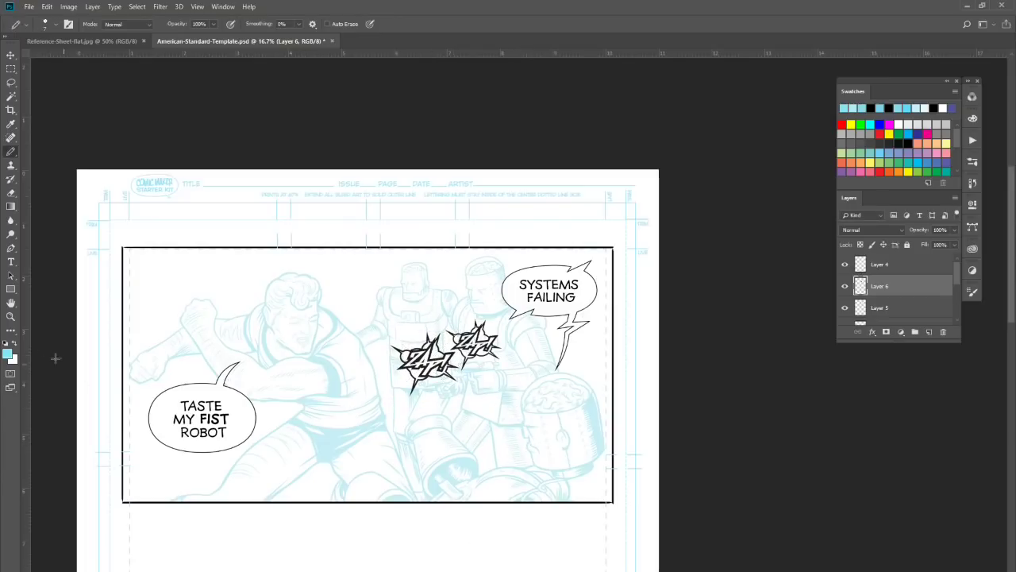
left_click(11, 316)
left_click(486, 421)
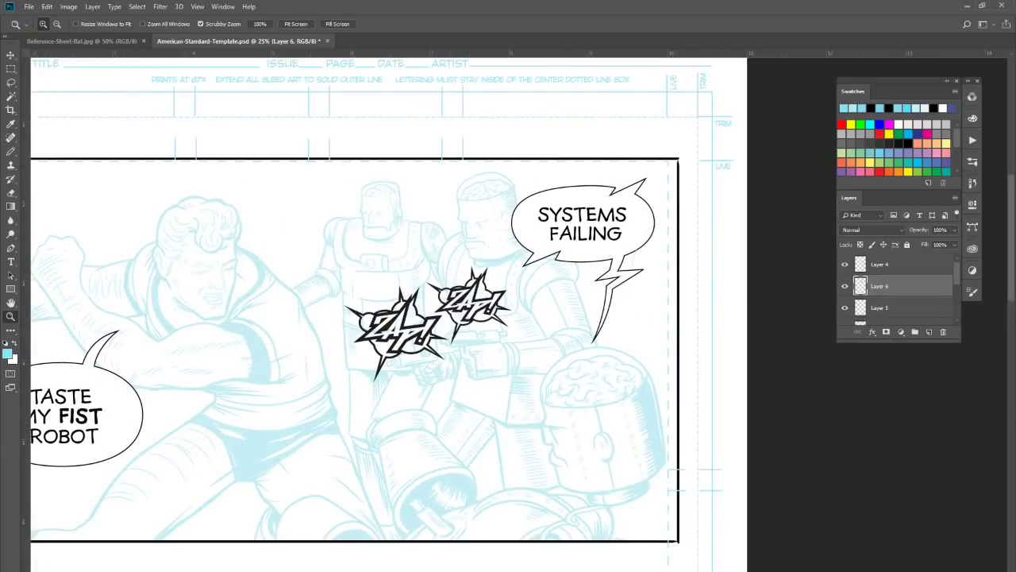
scroll(450, 311, "left", 3)
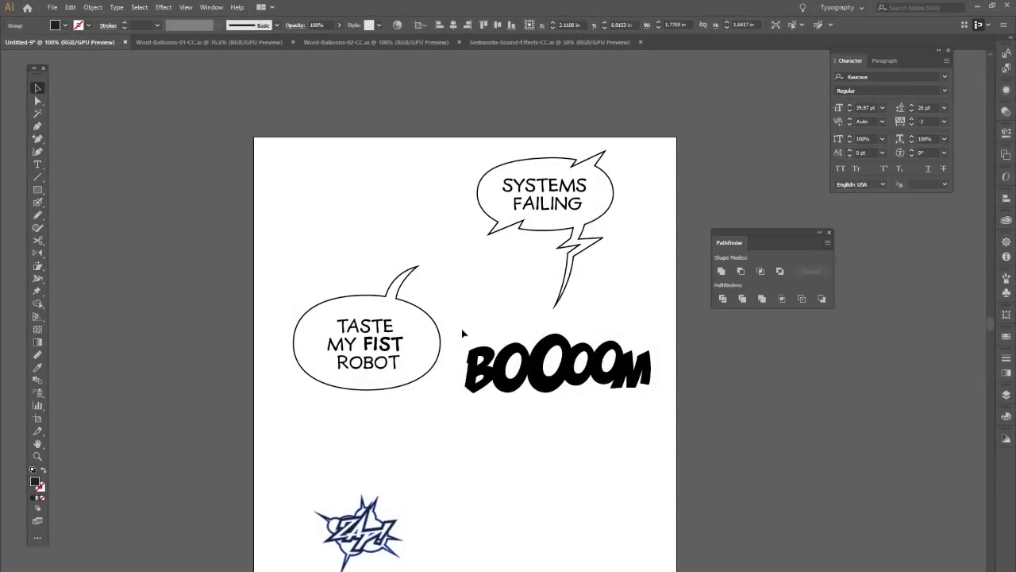
left_click_drag(463, 334, 642, 411)
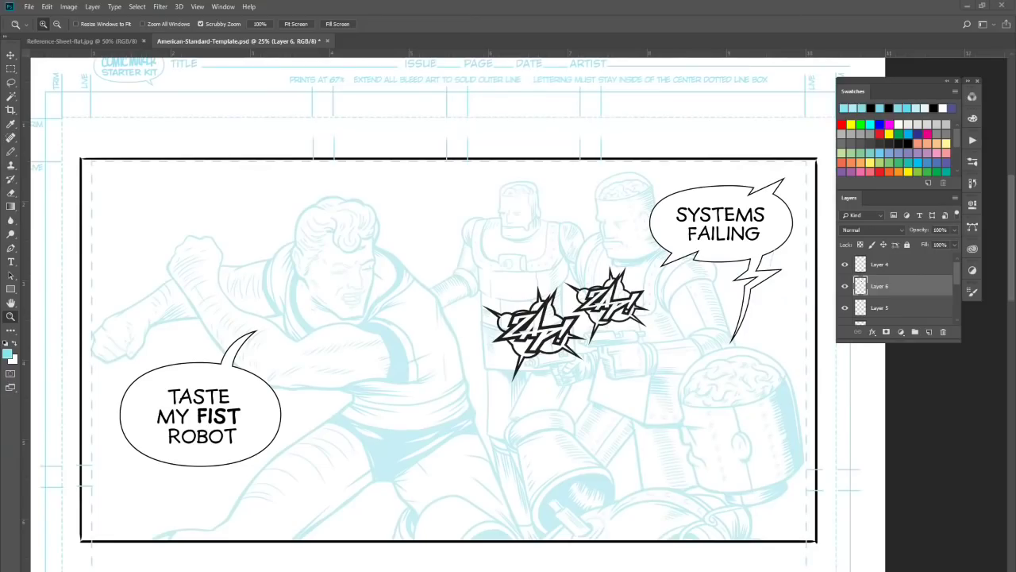
Step: Paste BOOOOM as pixels onto Layer 7 and drag it below the two ZAP effects
left_click(47, 6)
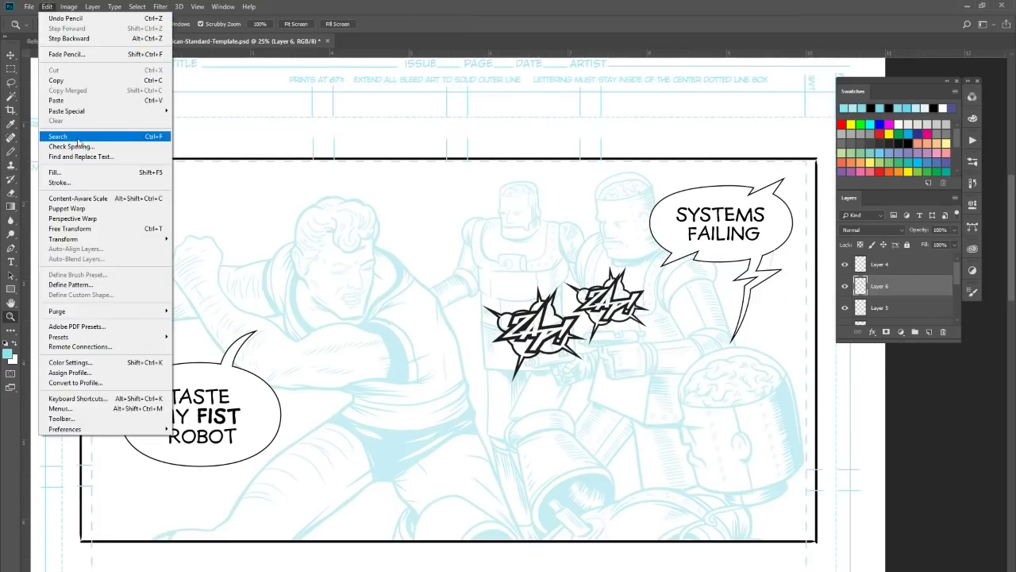
left_click(71, 104)
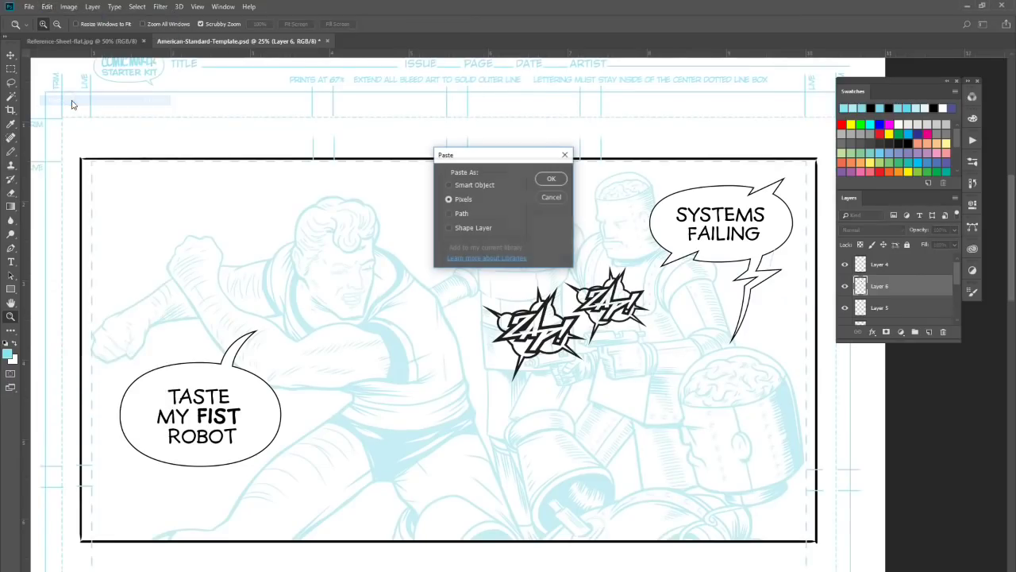
left_click(551, 177)
left_click_drag(605, 359, 612, 467)
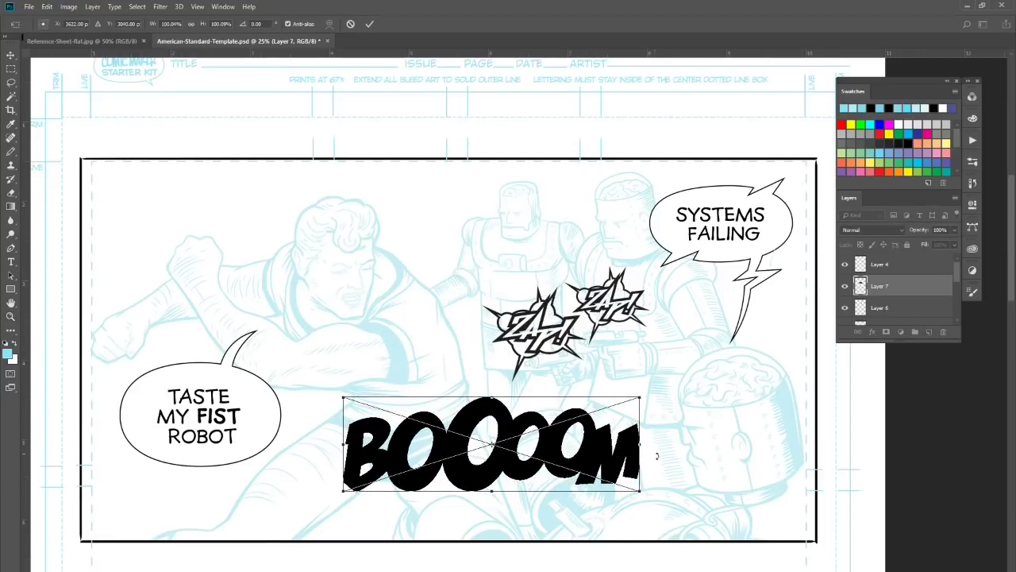
key("Return")
key("z")
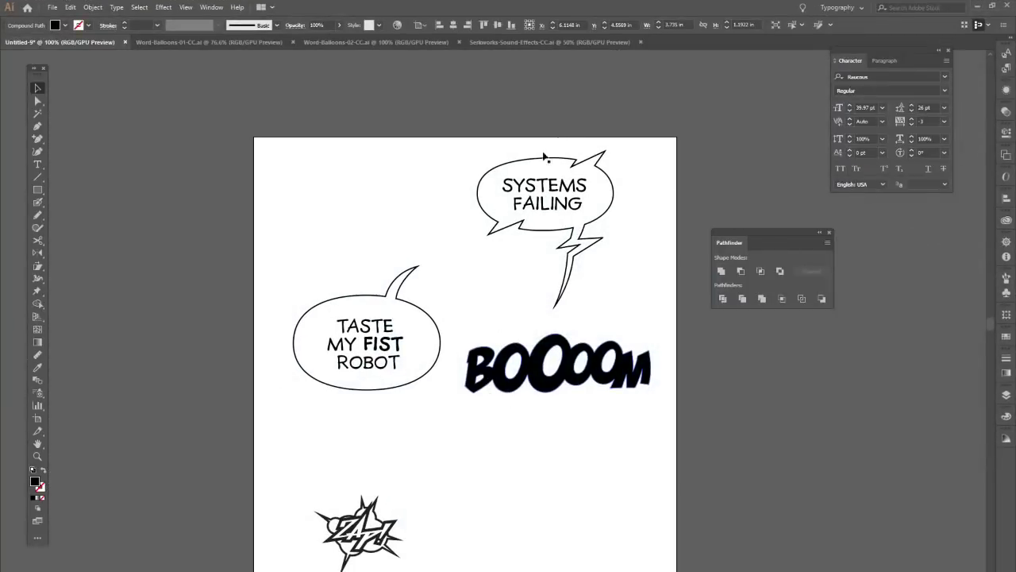
Step: Open Caption-Boxes-01-CC.ai from Ballons-Captions > AI-CC and zoom out to the full page
left_click(52, 7)
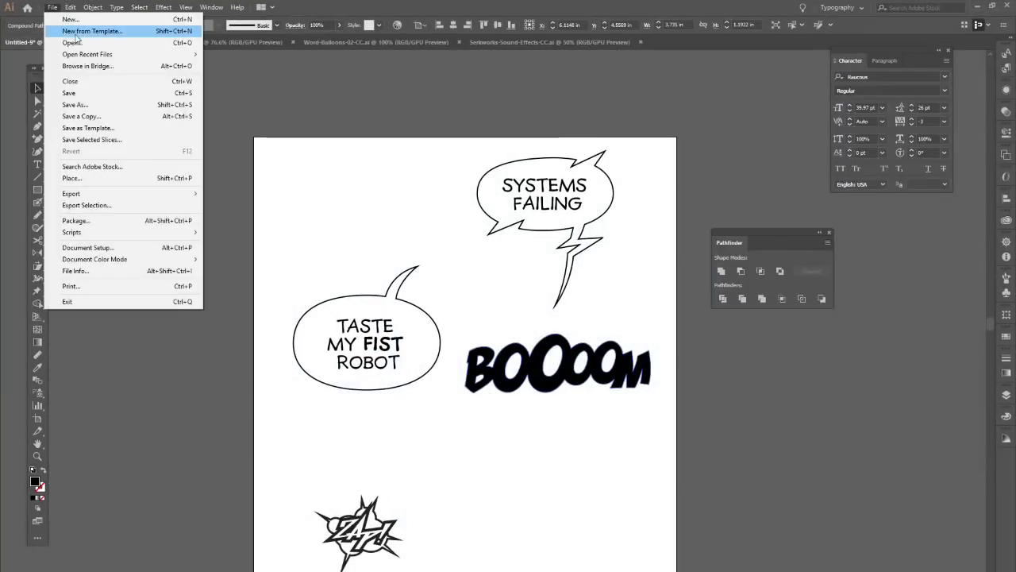
left_click(71, 39)
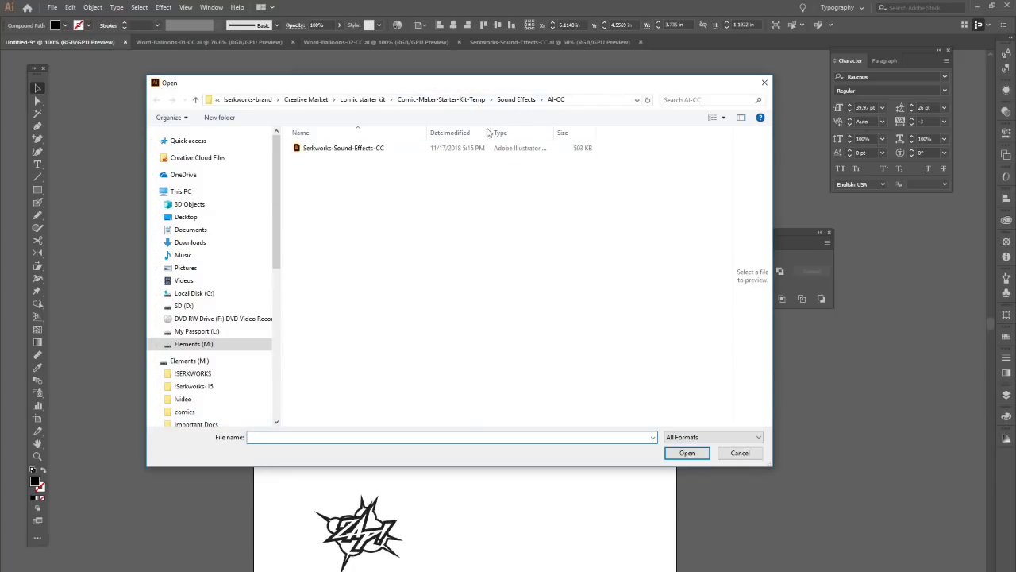
left_click(474, 103)
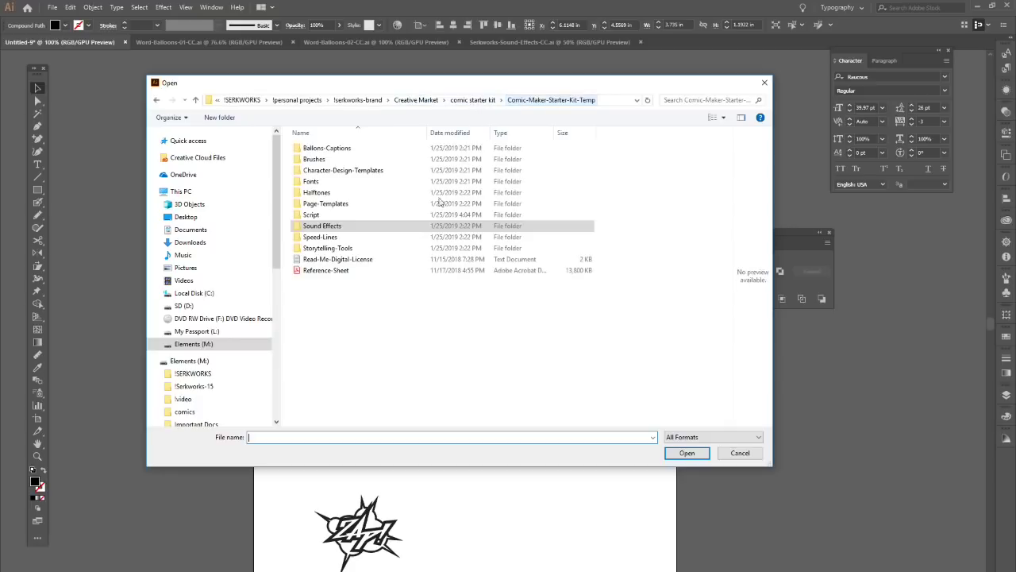
double_click(357, 149)
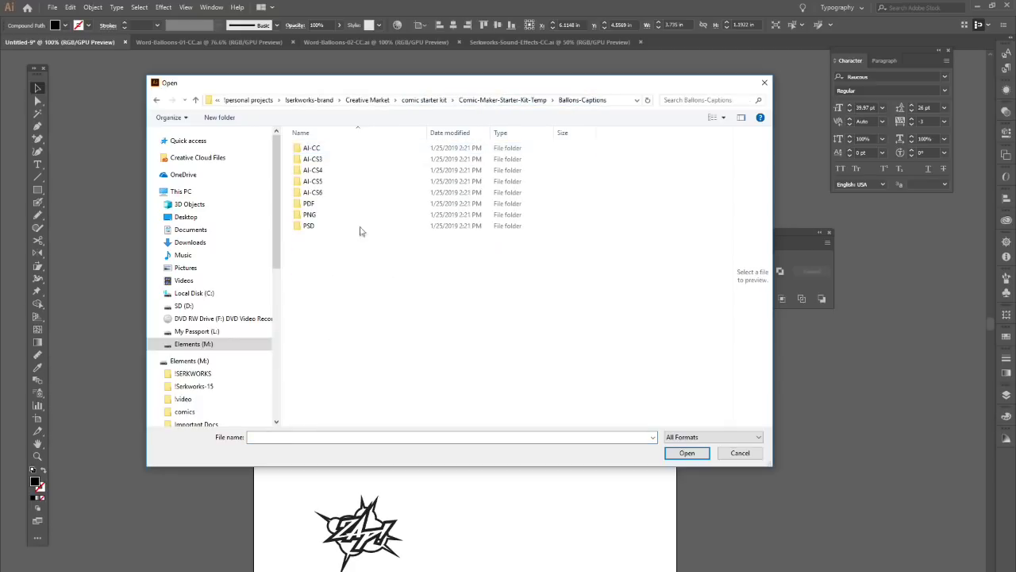
double_click(317, 148)
left_click(349, 149)
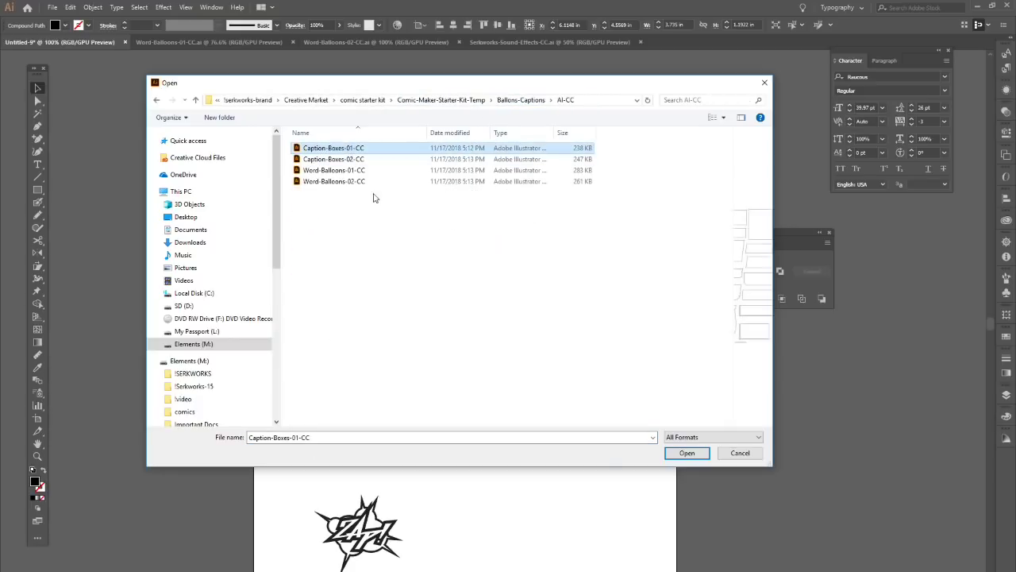
left_click(687, 453)
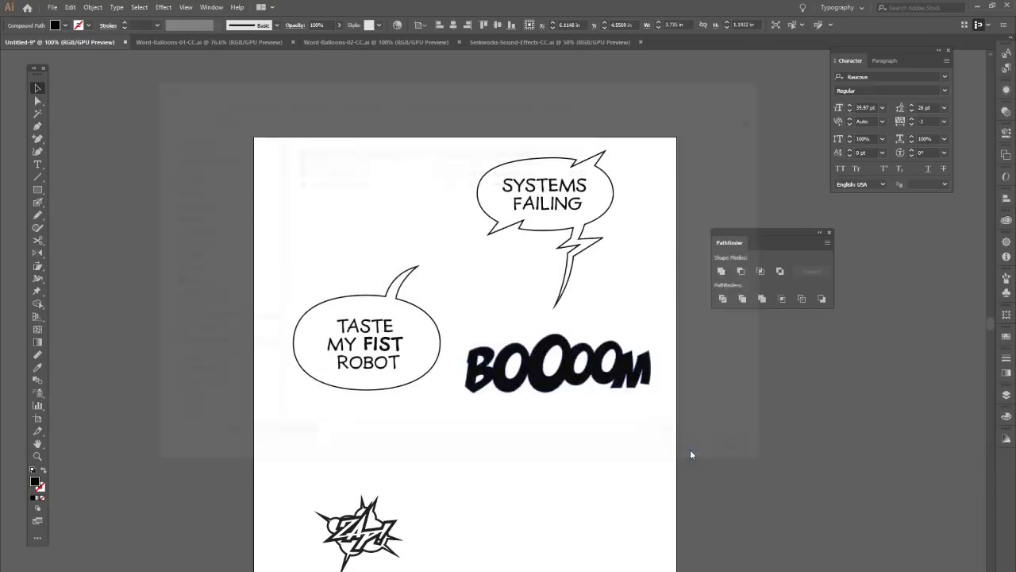
left_click(37, 456)
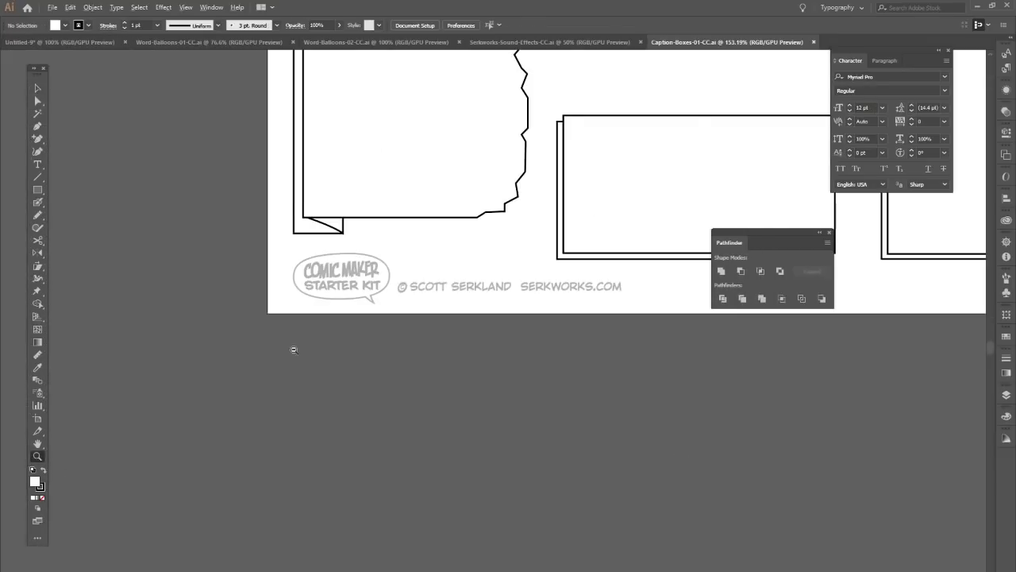
left_click(612, 194, "alt")
left_click(611, 194, "alt")
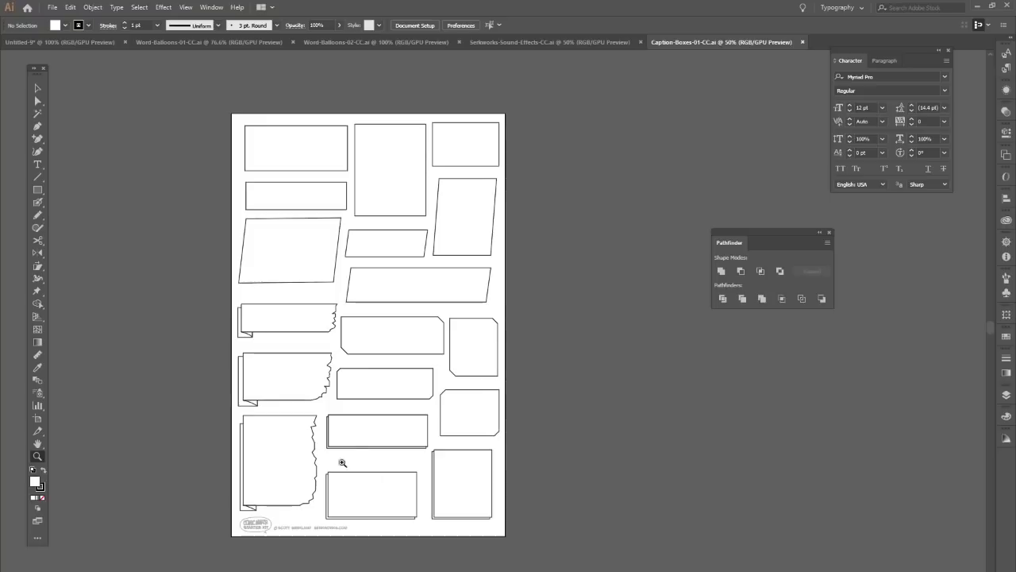
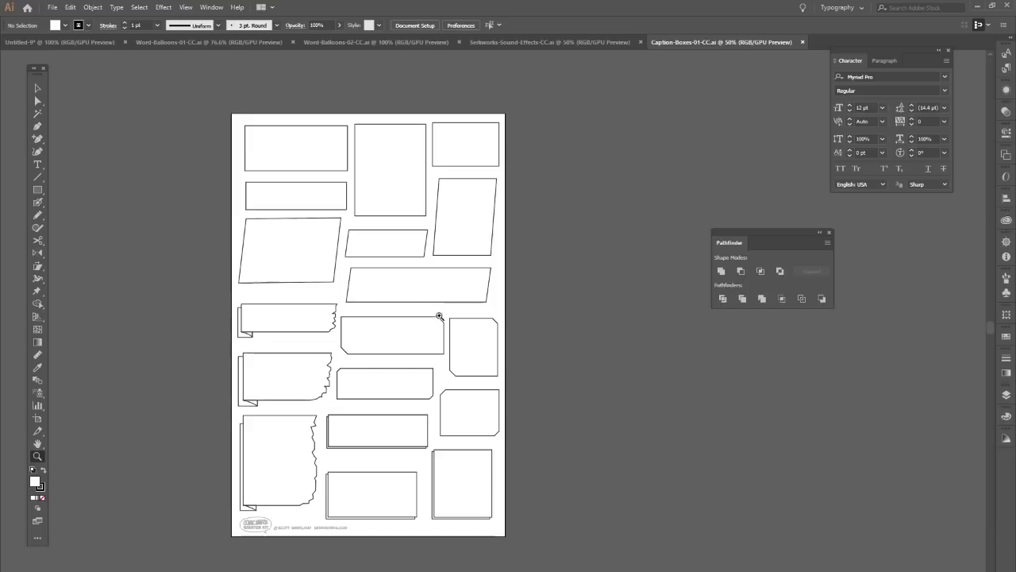
Step: Open the Caption-Boxes-02-CC caption box file and fit its whole artboard in the window
left_click(52, 7)
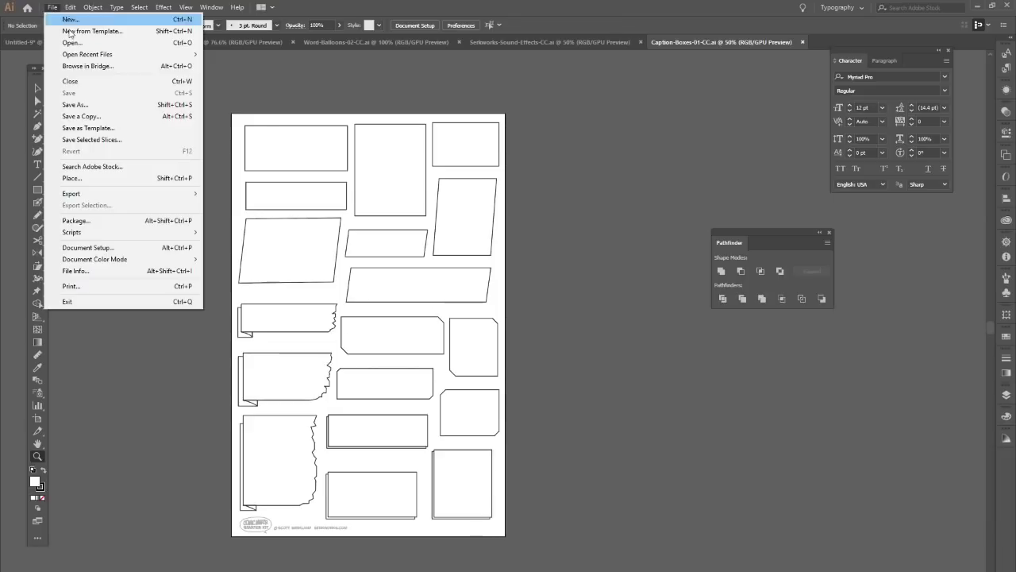
left_click(71, 43)
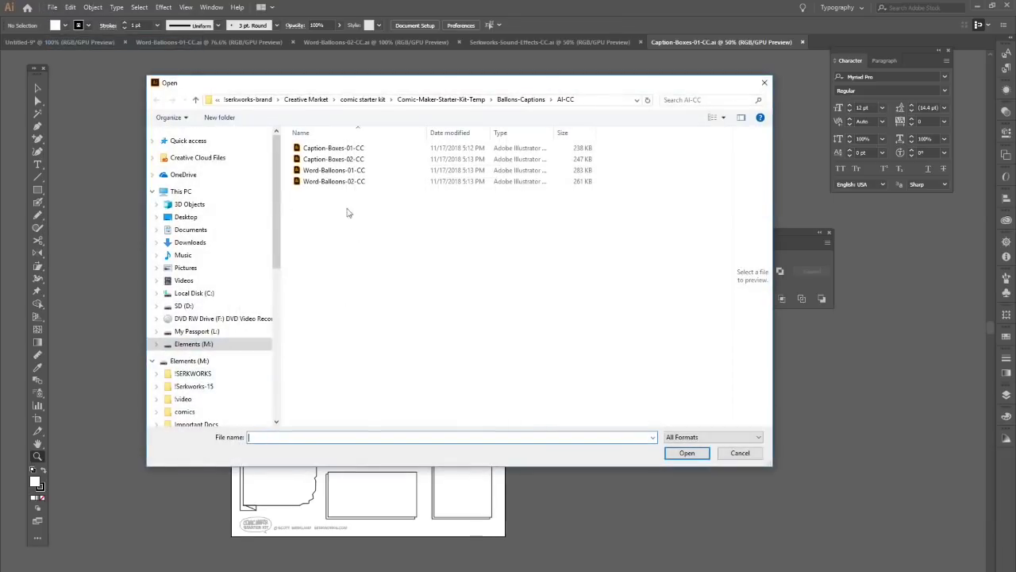
left_click(350, 159)
left_click(688, 454)
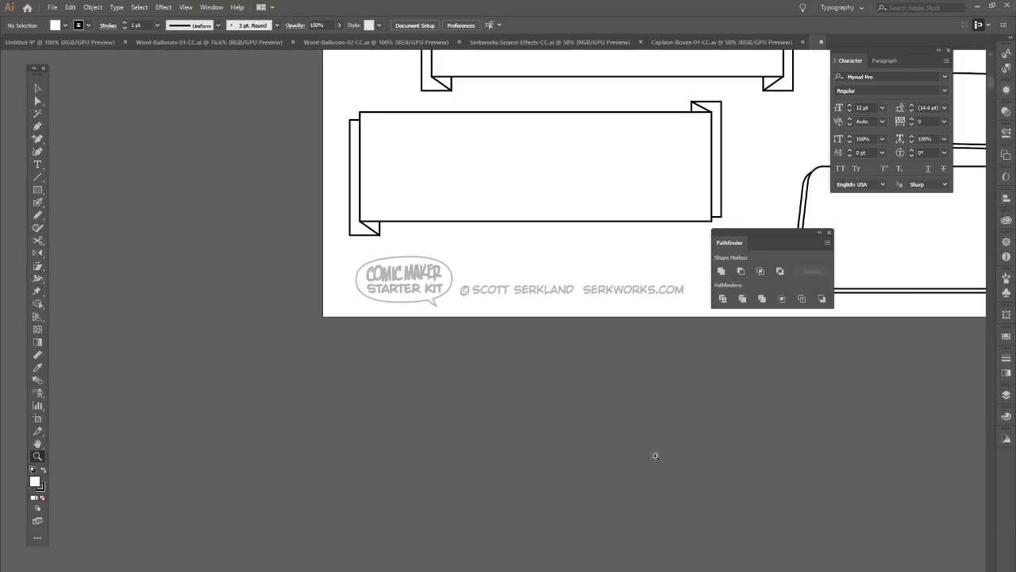
key("ctrl+0")
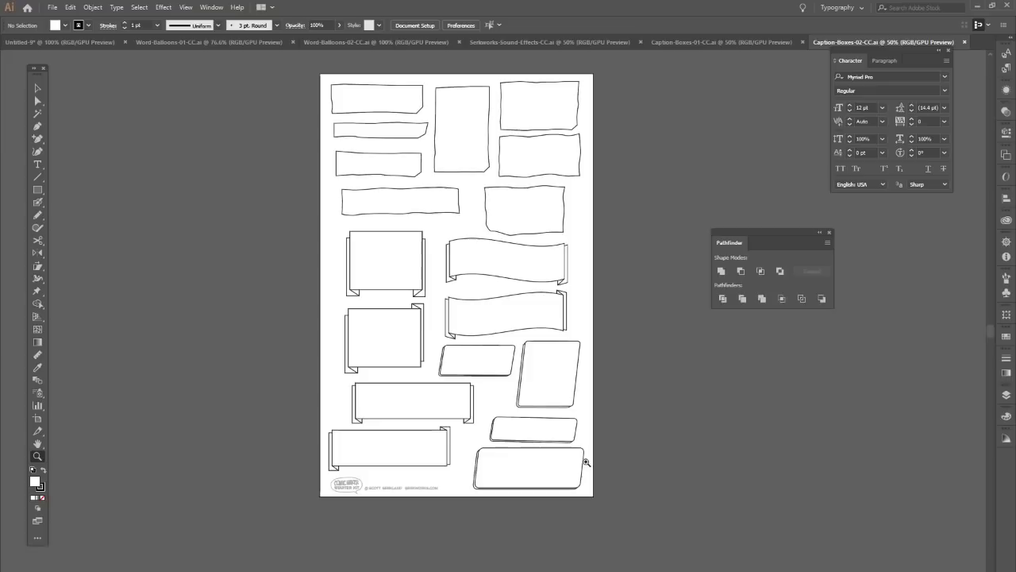
left_click_drag(991, 339, 992, 332)
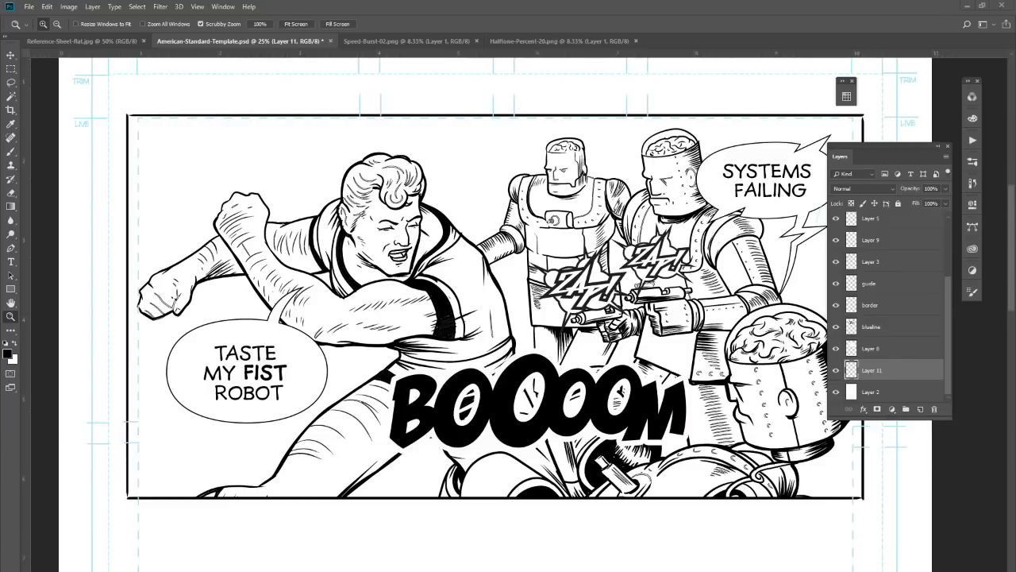
Step: Open the Halftone-Percent-20.png dot pattern as its own document
scroll(451, 312, "right", 1)
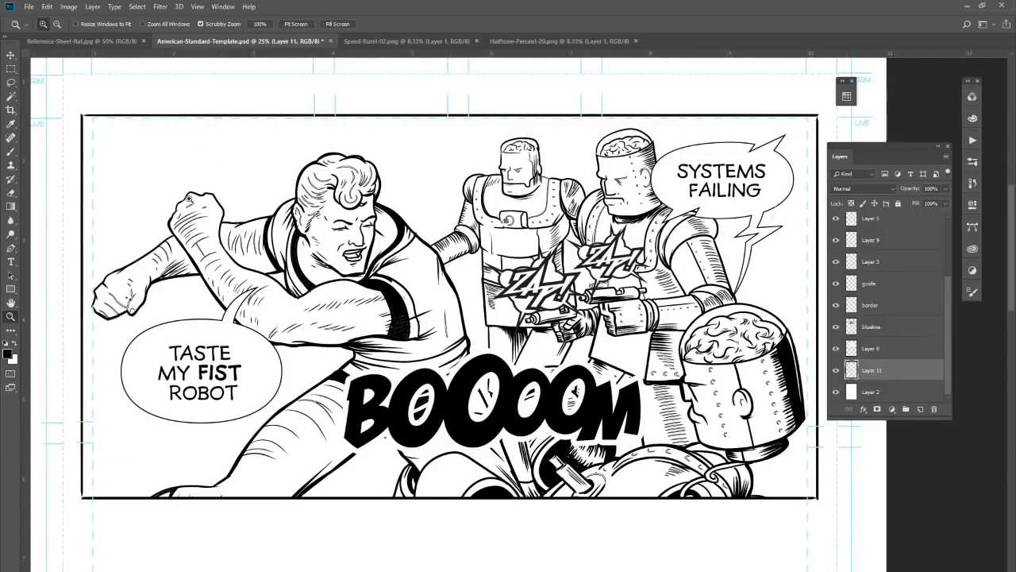
left_click(30, 7)
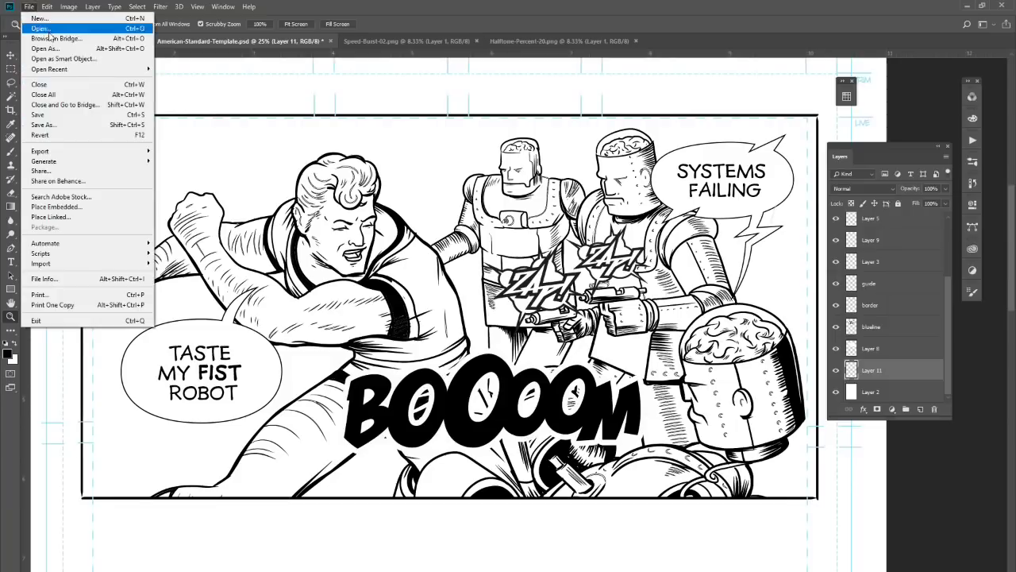
left_click(48, 31)
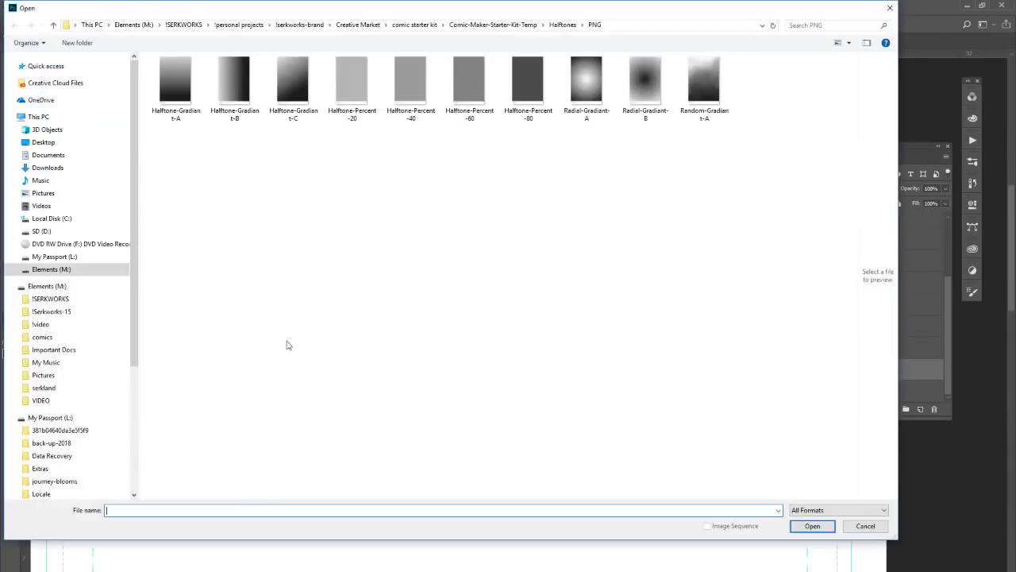
left_click(352, 81)
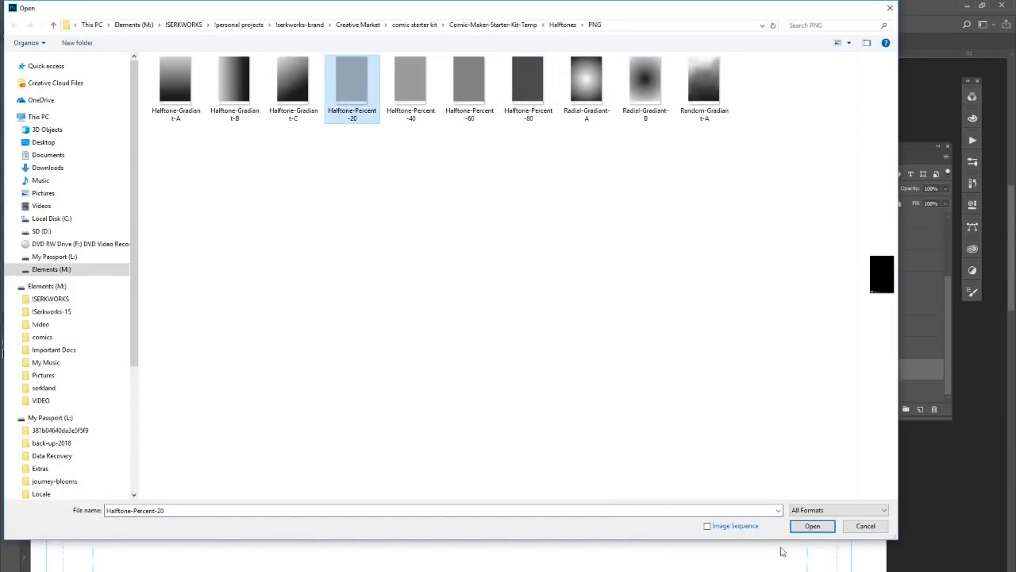
left_click(812, 526)
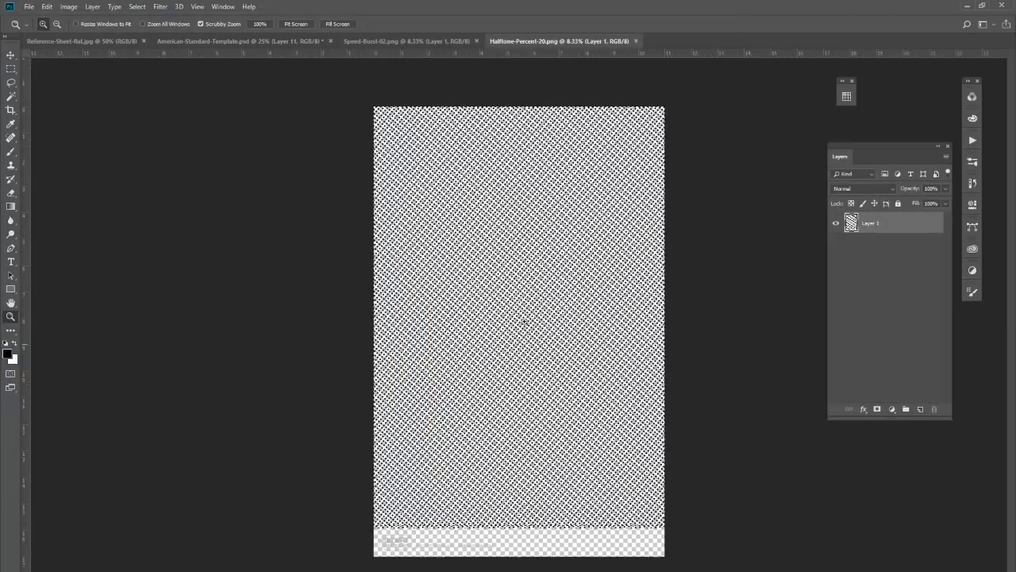
Step: Pick the Rectangular Marquee tool and return to the American-Standard-Template.psd panel
left_click(11, 69)
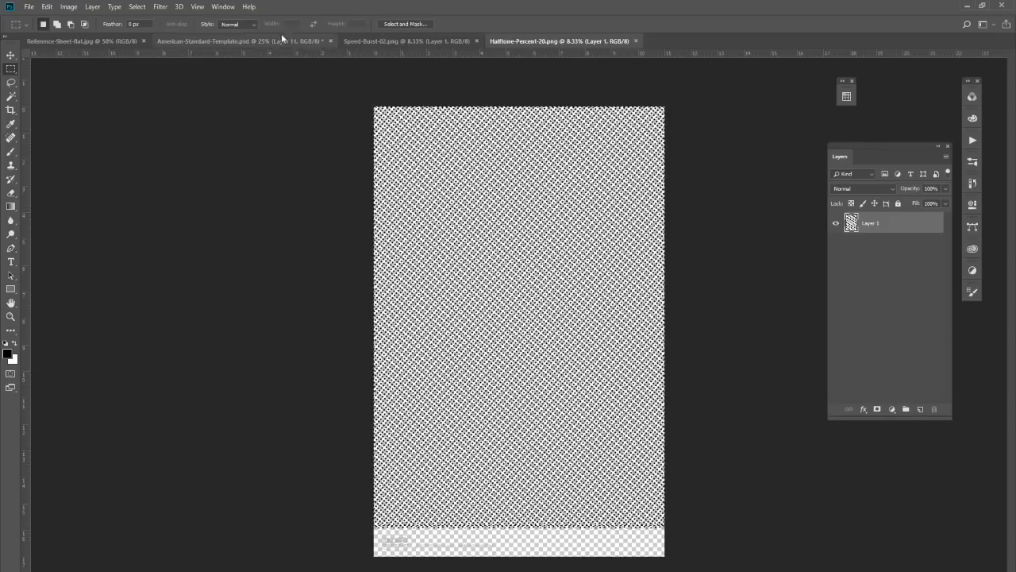
left_click(123, 40)
left_click(238, 41)
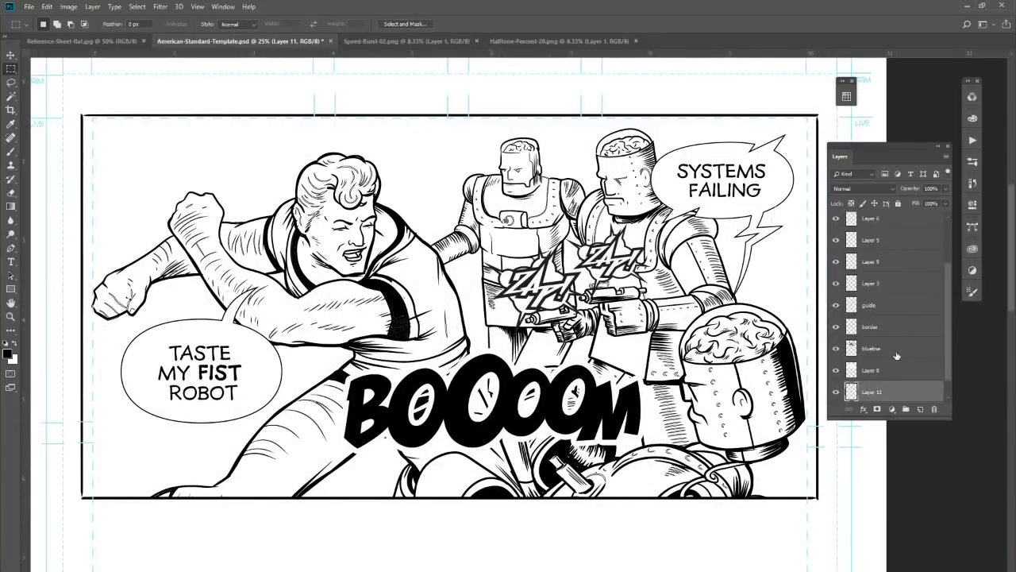
Step: Add a new empty layer and lasso the shaded right side of the front robot's head
key("l")
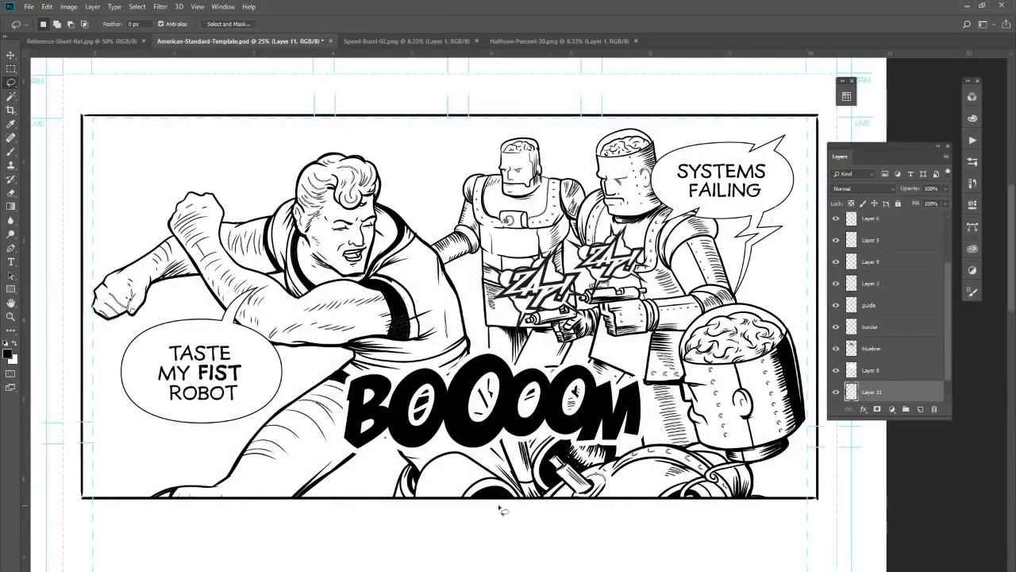
key("ctrl+shift+alt+n")
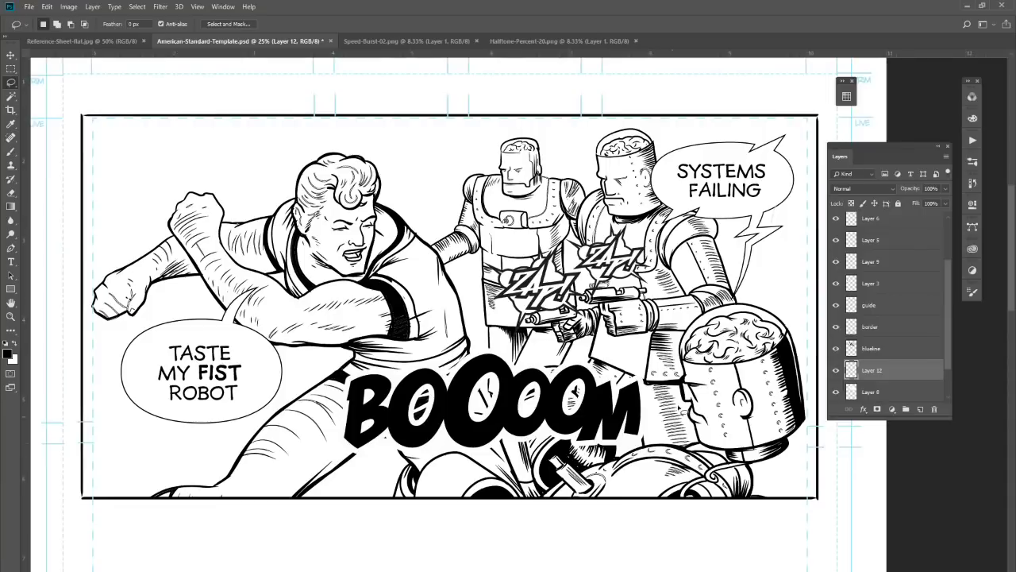
mouse_move(724, 457)
left_mouse_down()
mouse_move(754, 424)
mouse_move(756, 410)
mouse_move(738, 395)
mouse_move(741, 405)
mouse_move(794, 336)
left_mouse_up()
mouse_move(806, 399)
left_mouse_down()
mouse_move(782, 462)
mouse_move(718, 464)
left_mouse_up()
left_click(29, 8)
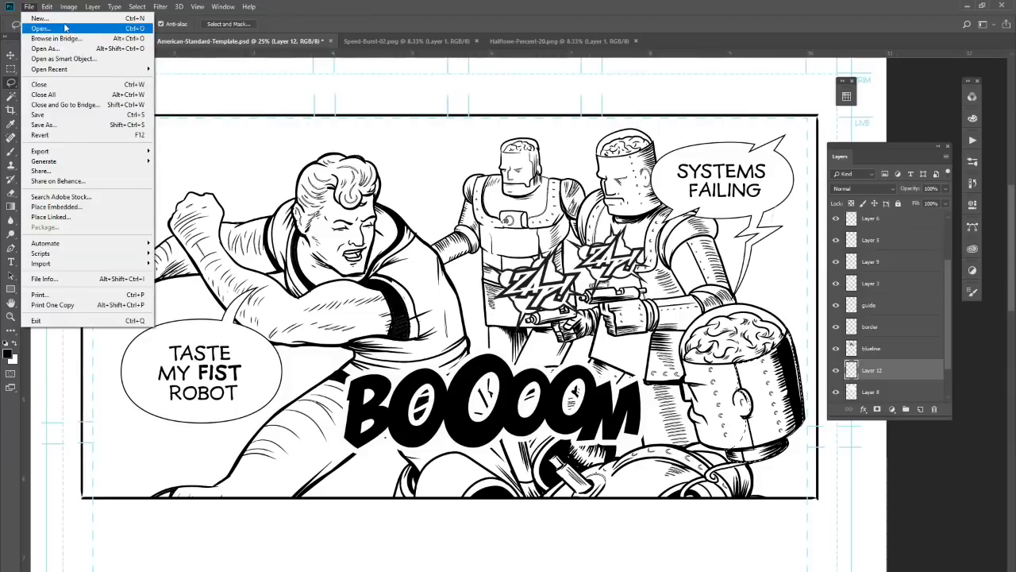
Step: Paste the halftone pattern into the robot-head selection as a masked layer
mouse_move(51, 11)
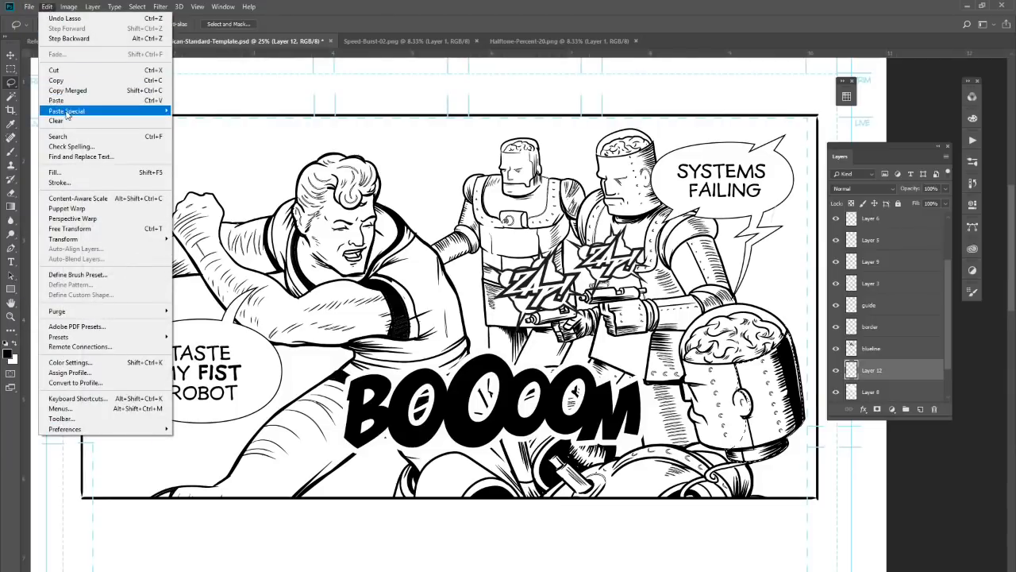
mouse_move(76, 113)
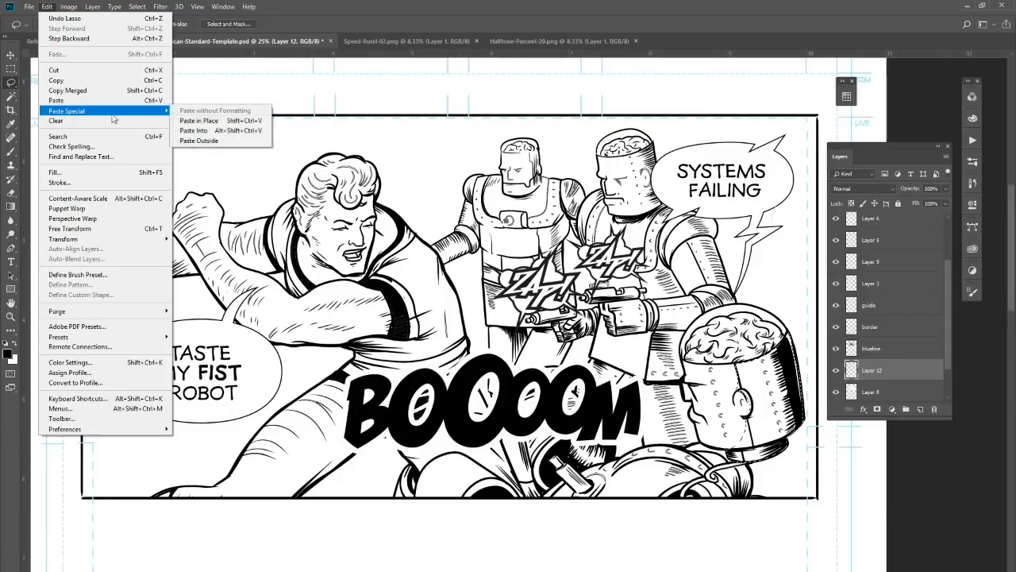
left_click(233, 134)
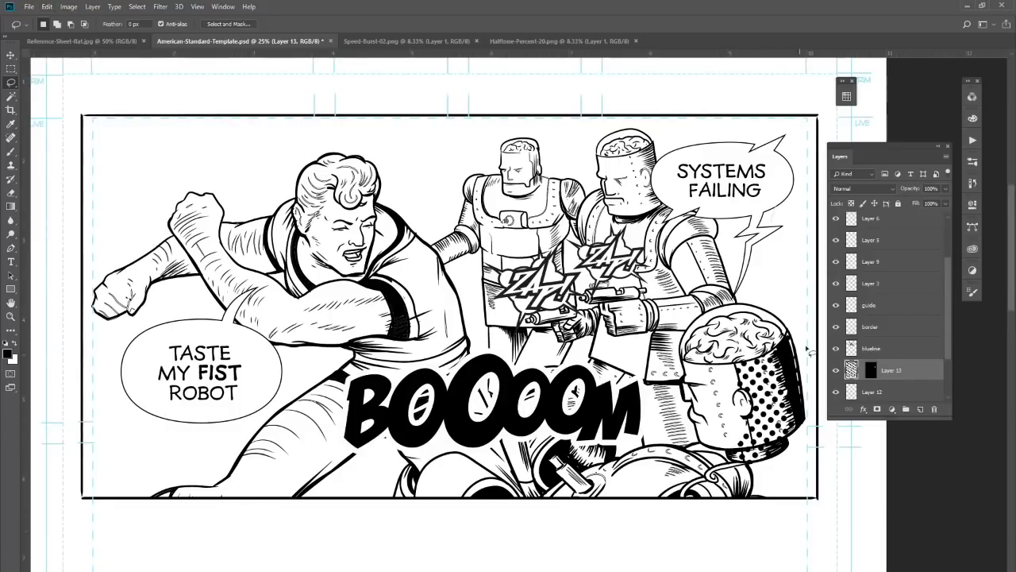
Step: Free Transform the pasted halftone to shrink the dots and reposition them
left_click_drag(909, 146, 931, 177)
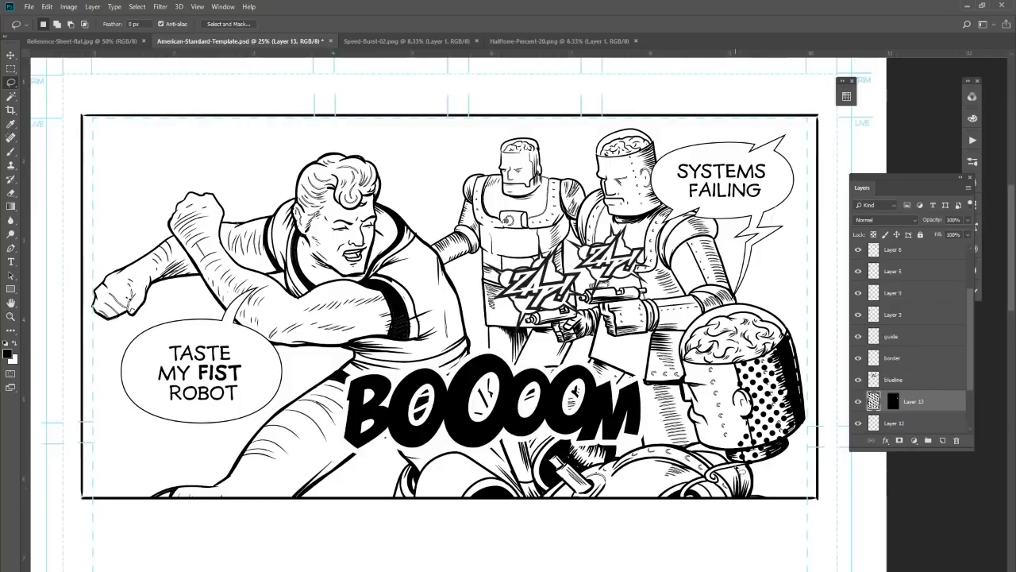
left_click(47, 6)
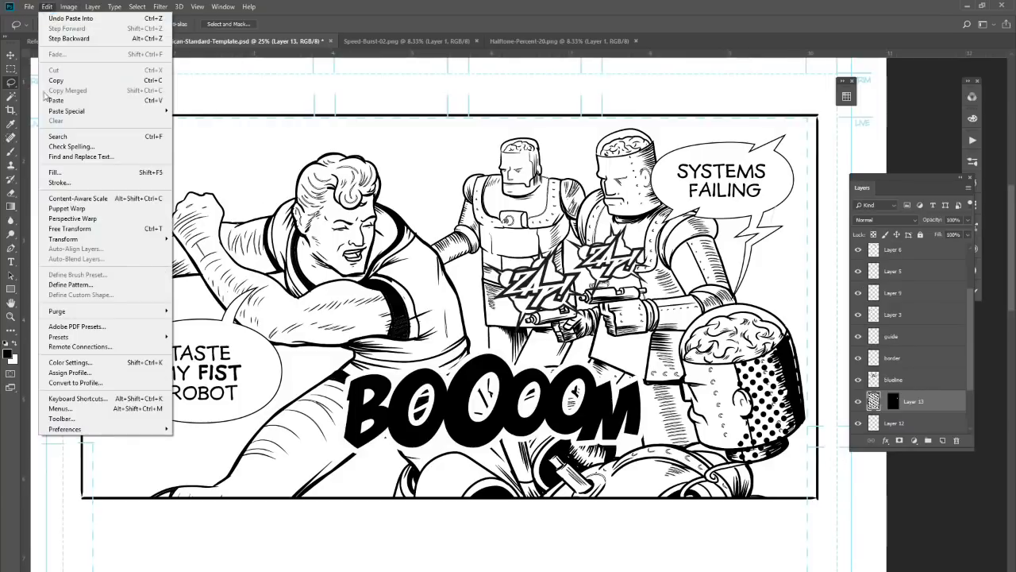
left_click(99, 280)
mouse_move(832, 137)
left_mouse_down()
mouse_move(556, 496)
mouse_move(857, 138)
mouse_move(843, 133)
left_mouse_up()
Step: Commit the halftone resize, make Layer 11 active, and bring up Speed-Burst-02.png
key("Return")
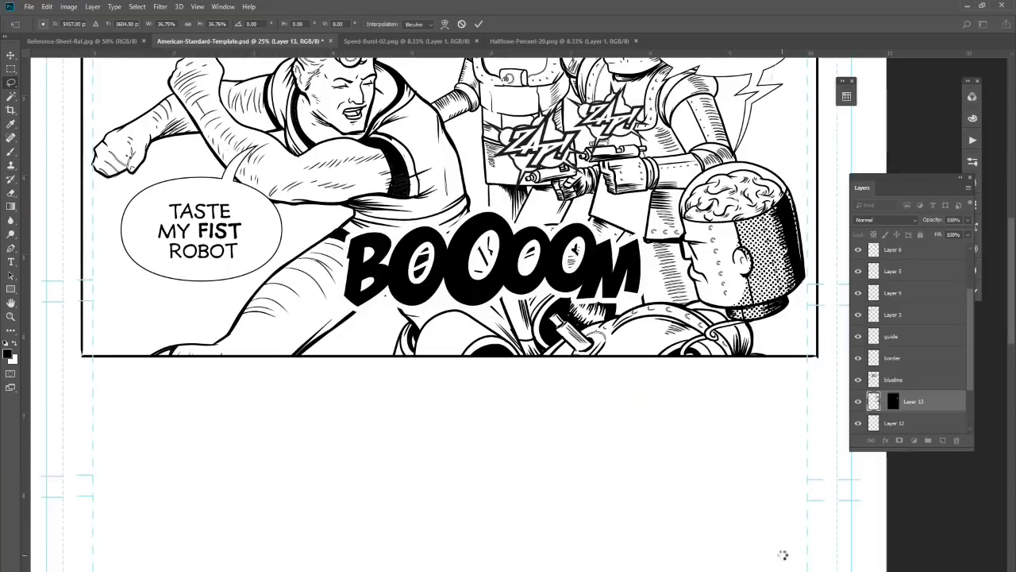
scroll(453, 318, "up", 5)
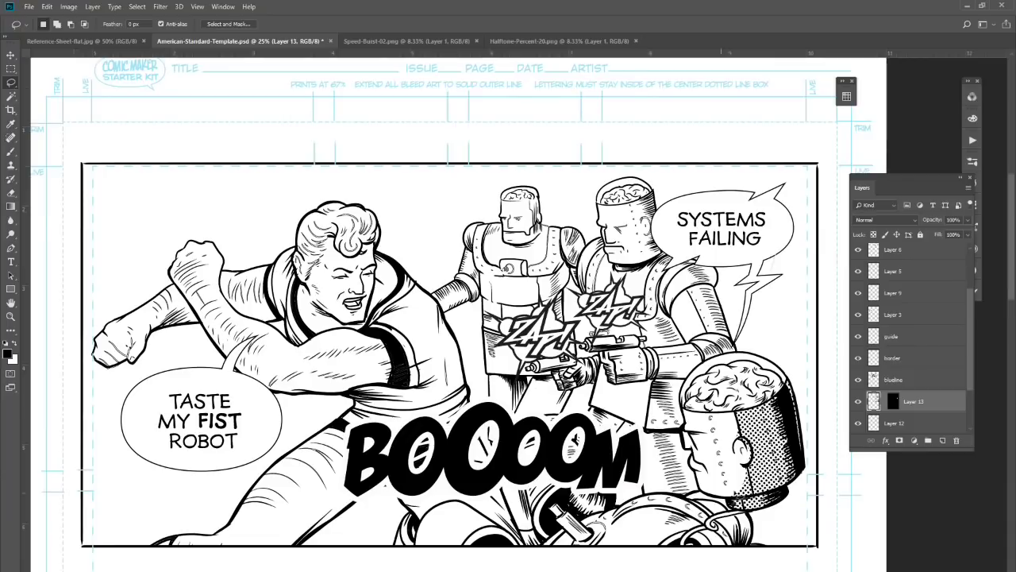
left_click_drag(966, 346, 965, 386)
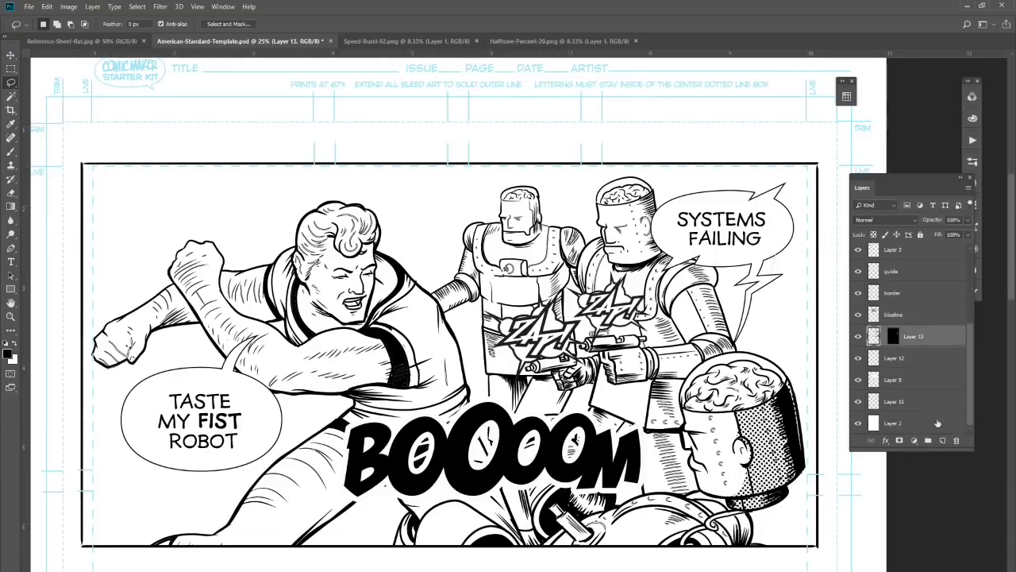
left_click(908, 403)
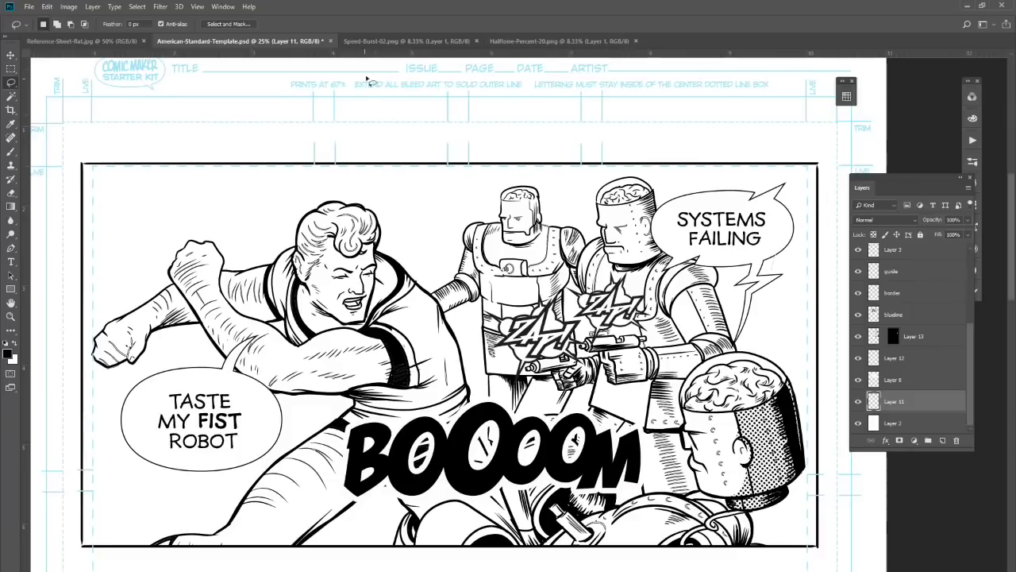
left_click(400, 41)
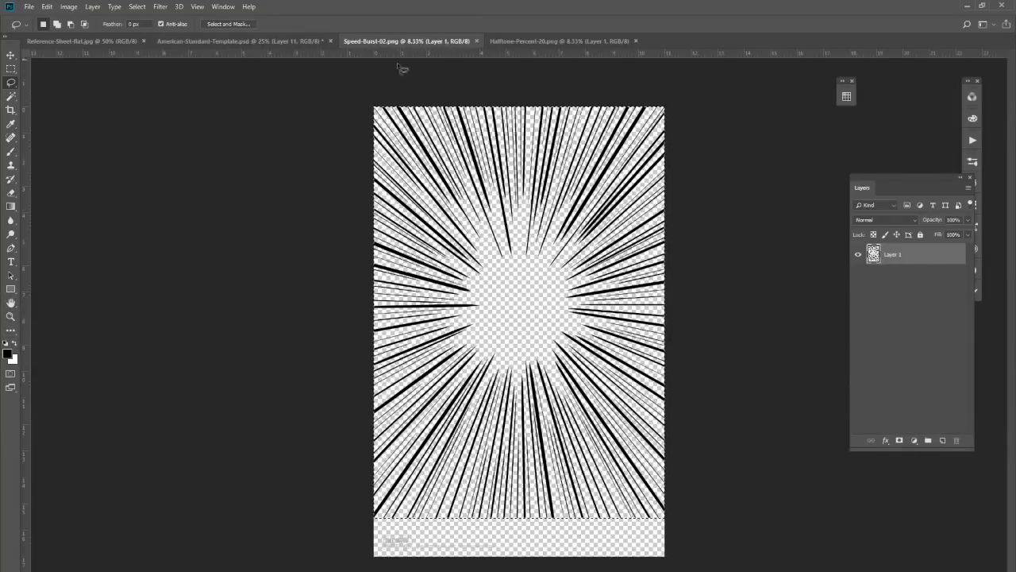
Step: Paste the speed-burst lines onto the comic template and zoom out to see the page
left_click(103, 42)
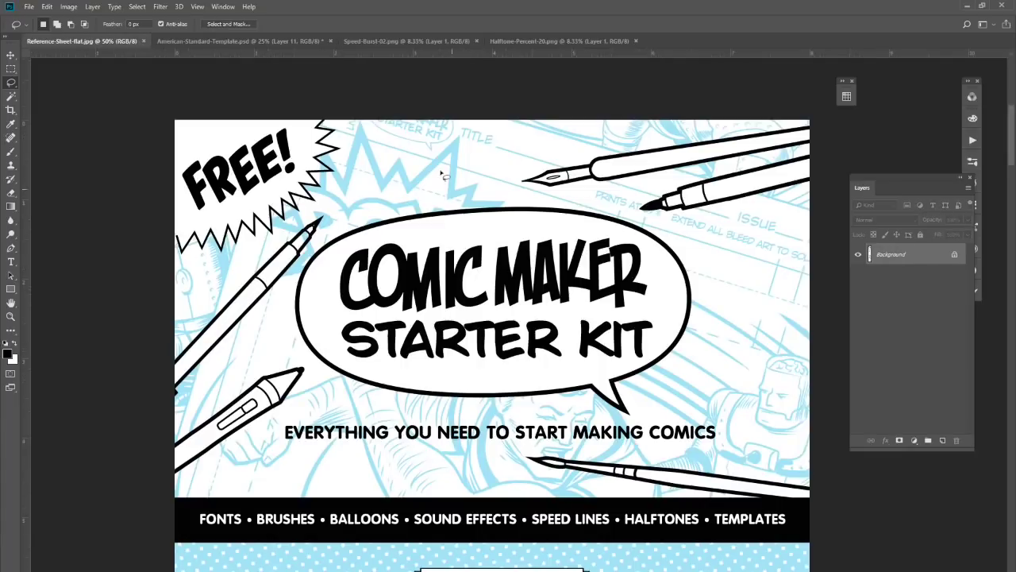
left_click(227, 40)
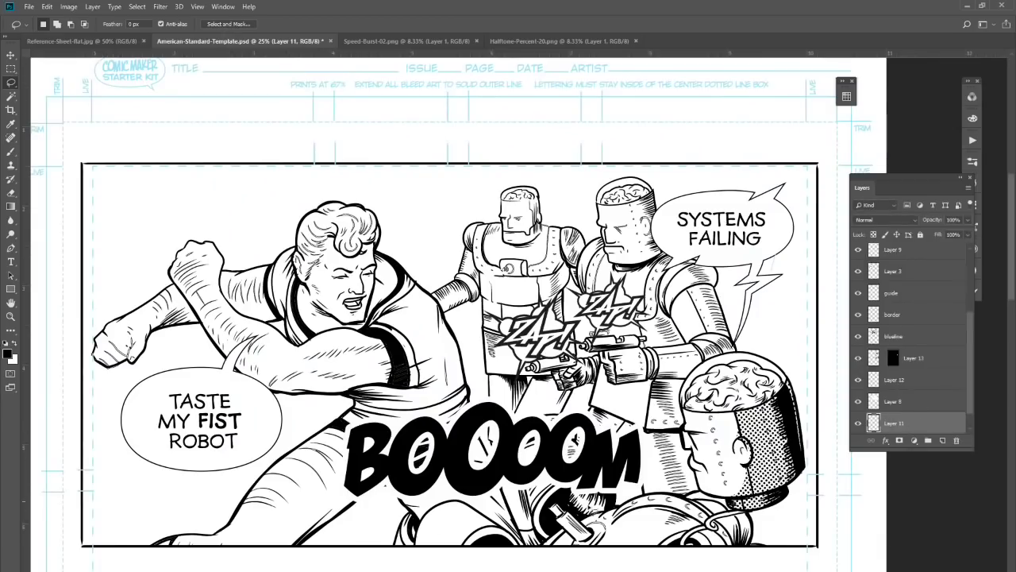
key("ctrl+z")
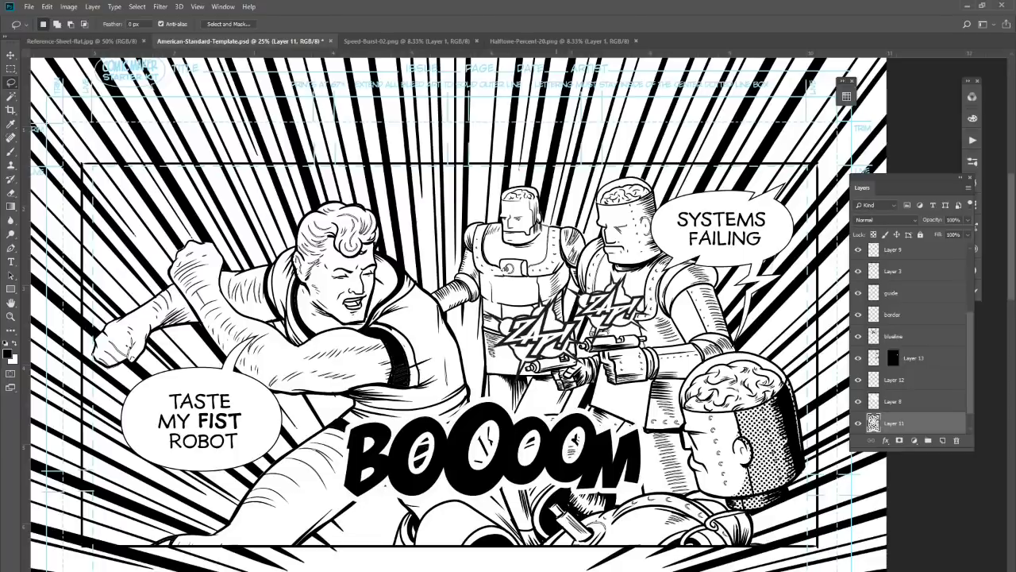
left_click(10, 316)
left_click(500, 326, "alt")
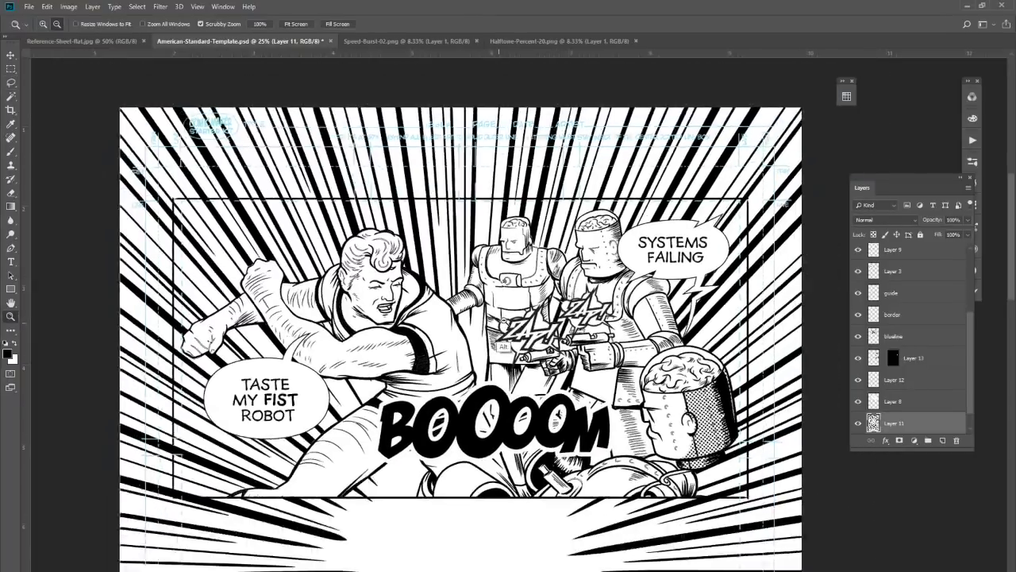
left_click(559, 425, "alt")
Step: Scale the speed-burst to about 84.6% and position it over the panel
key("ctrl+t")
left_click_drag(605, 188, 533, 288)
left_click_drag(490, 435, 508, 302)
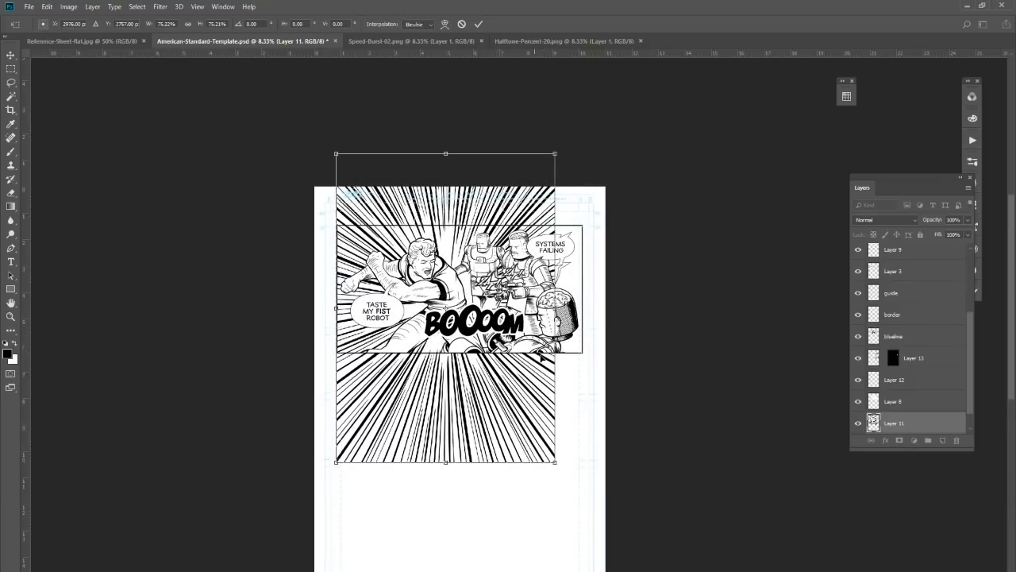
left_click_drag(556, 466, 584, 503)
mouse_move(528, 442)
left_mouse_down()
mouse_move(529, 418)
mouse_move(528, 428)
left_mouse_up()
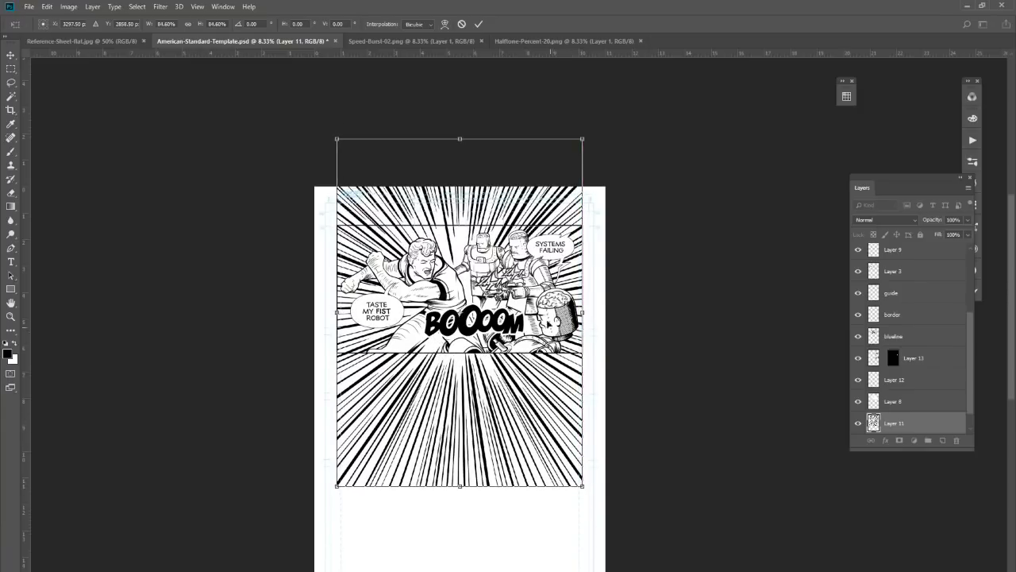
key("Return")
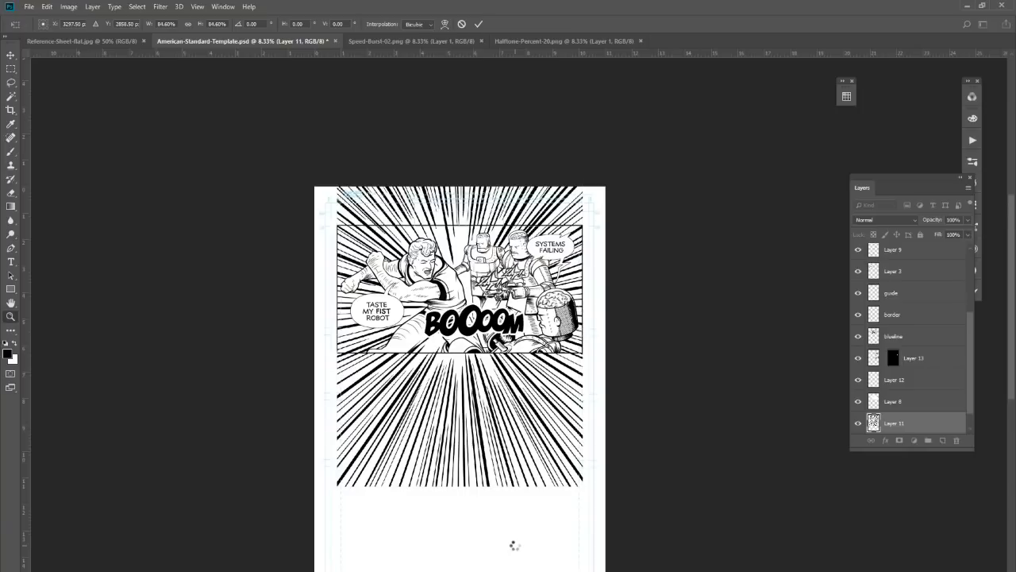
left_click(11, 315)
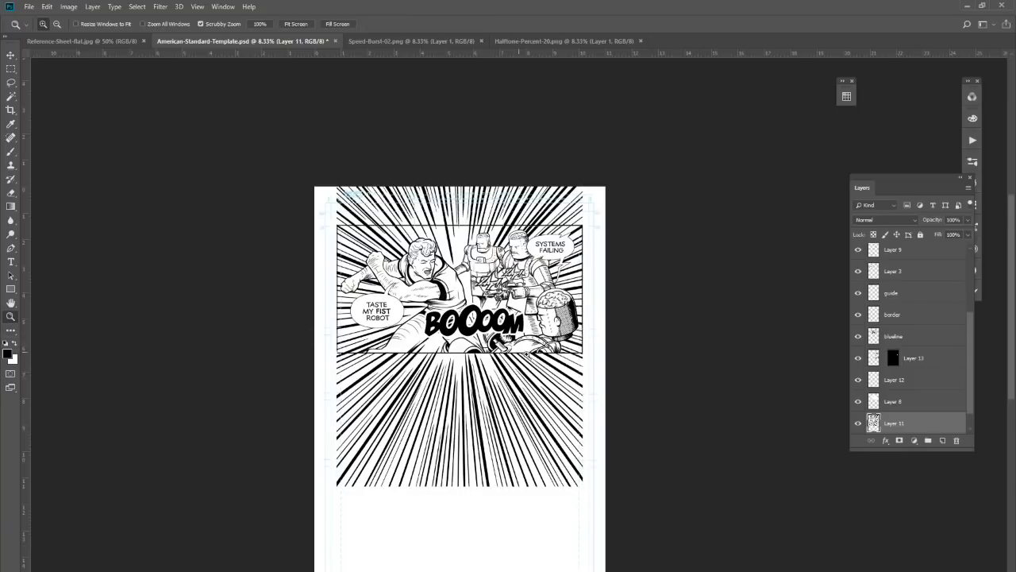
Step: Delete the speed lines spilling above and below the panel border
left_click(10, 68)
left_click_drag(315, 186, 616, 226)
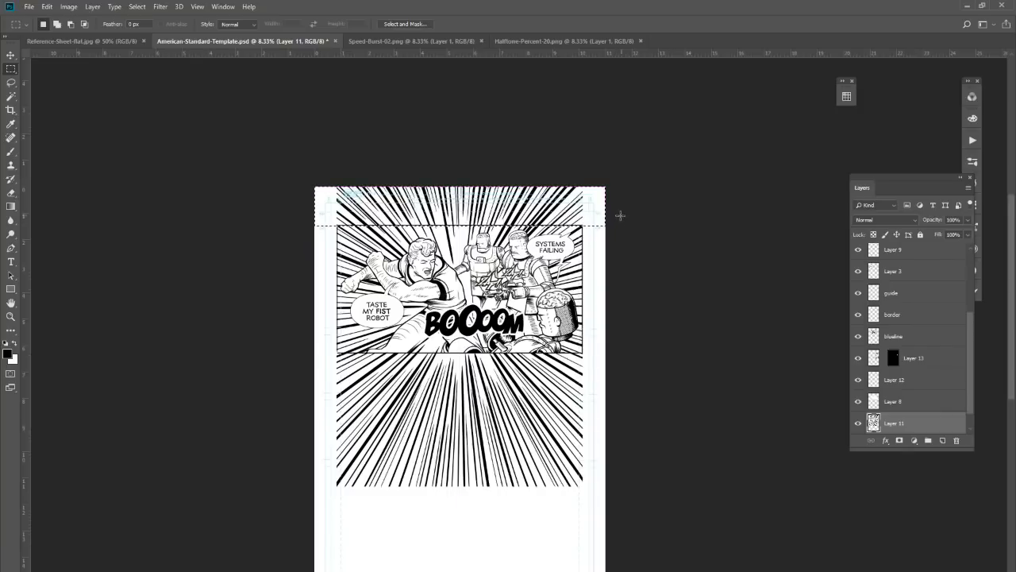
key("Delete")
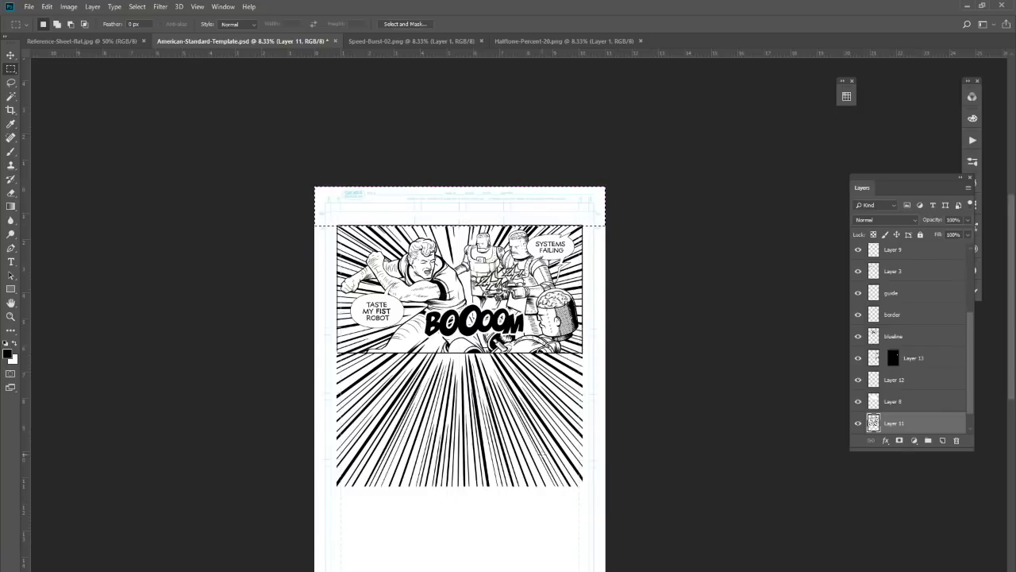
left_click_drag(340, 356, 606, 530)
key("Delete")
key("ctrl+d")
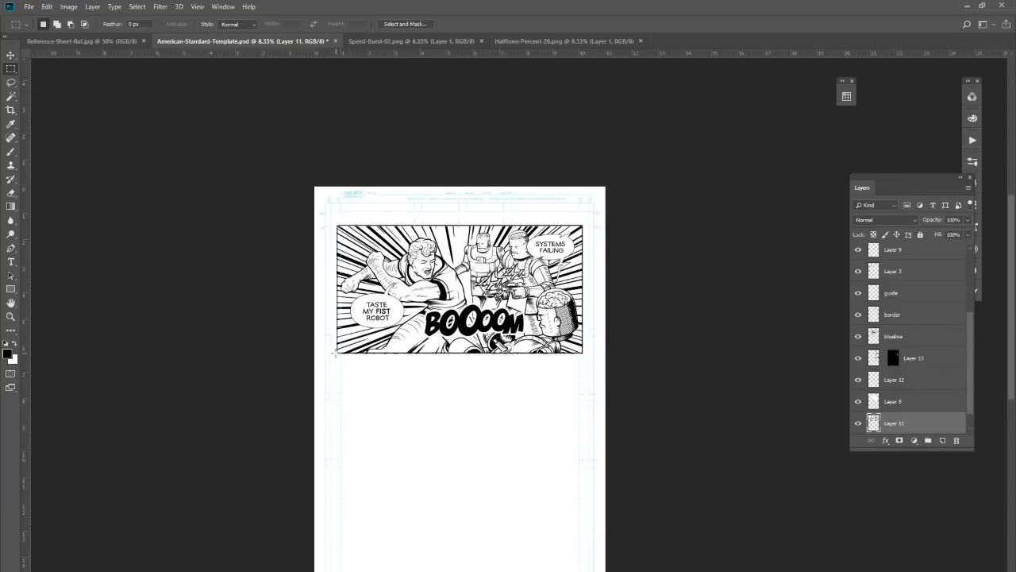
left_click_drag(335, 353, 605, 486)
key("ctrl+d")
Step: Zoom in on the comic panel
left_click(11, 316)
left_click(511, 313)
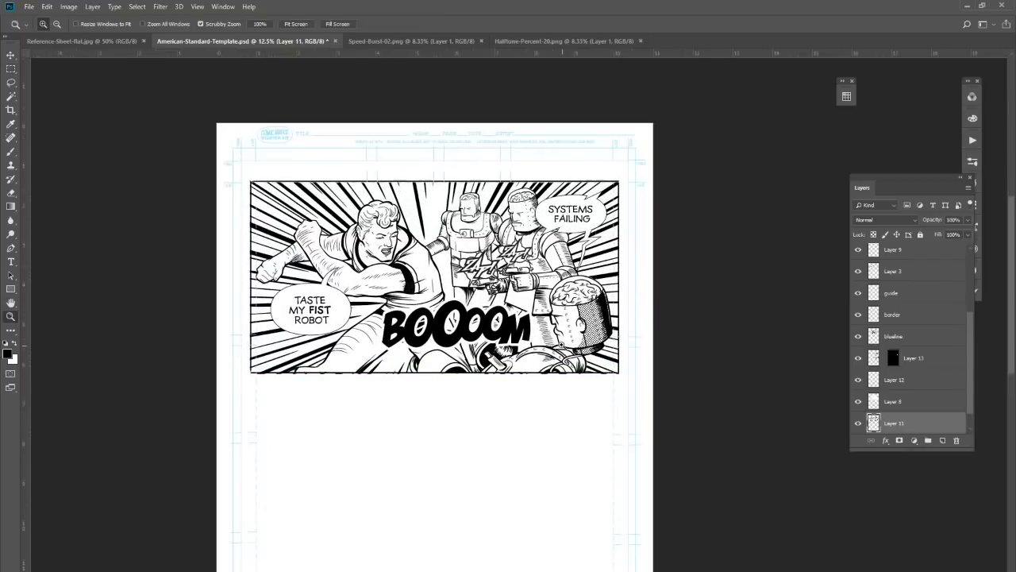
left_click(553, 311)
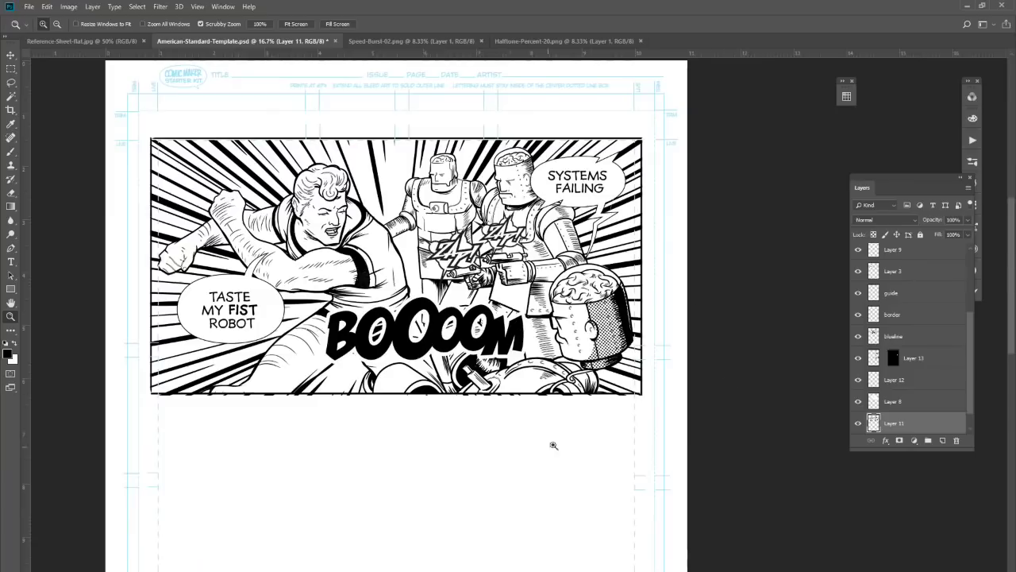
Step: Open Speed-Burst-04.png from the Speed-Lines image folder
left_click(47, 7)
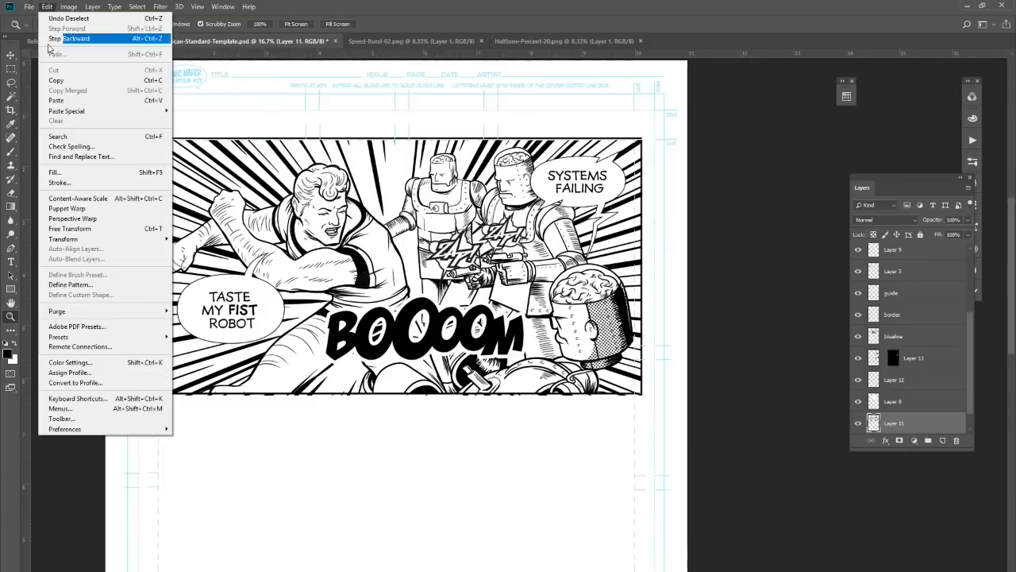
left_click(41, 29)
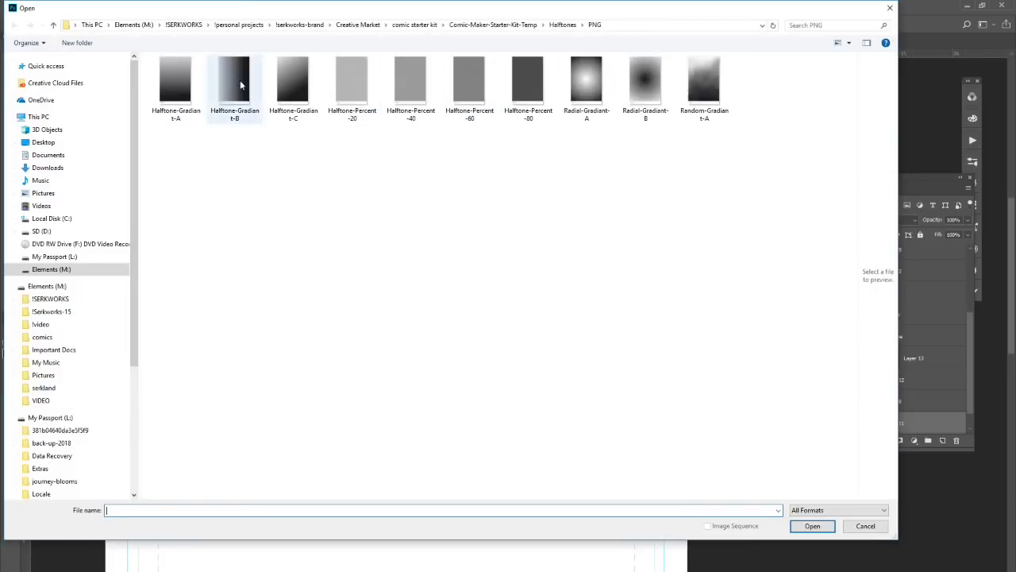
right_click(528, 87)
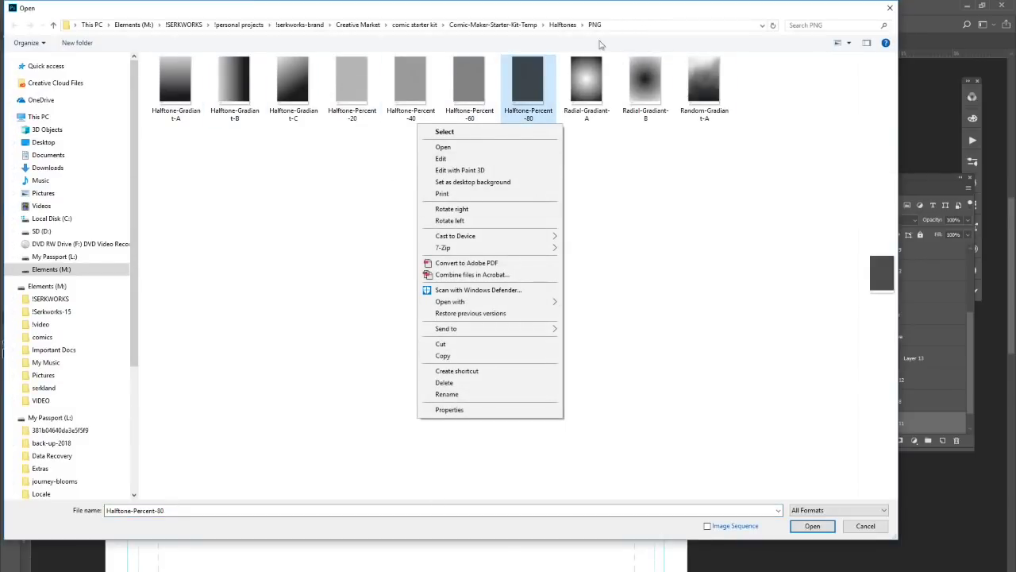
left_click(518, 29)
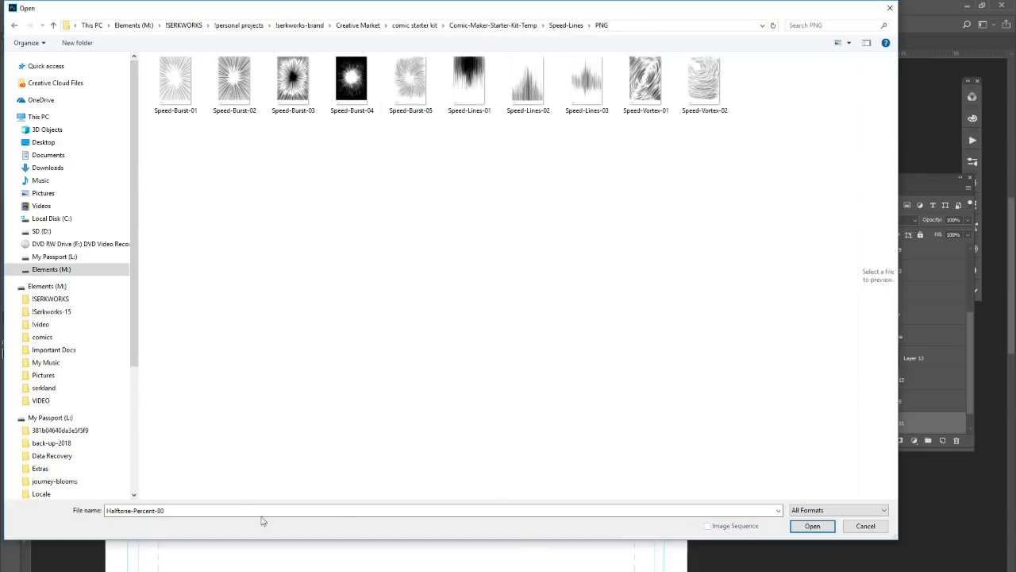
left_click(410, 88)
double_click(352, 89)
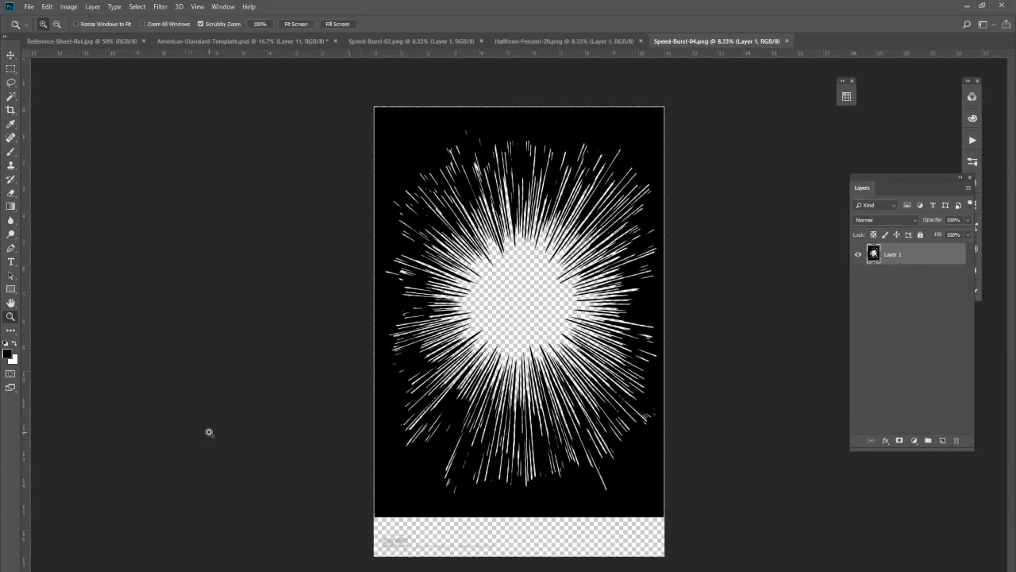
Step: Open the Speed-Lines-03.png image
left_click(30, 6)
left_click(36, 31)
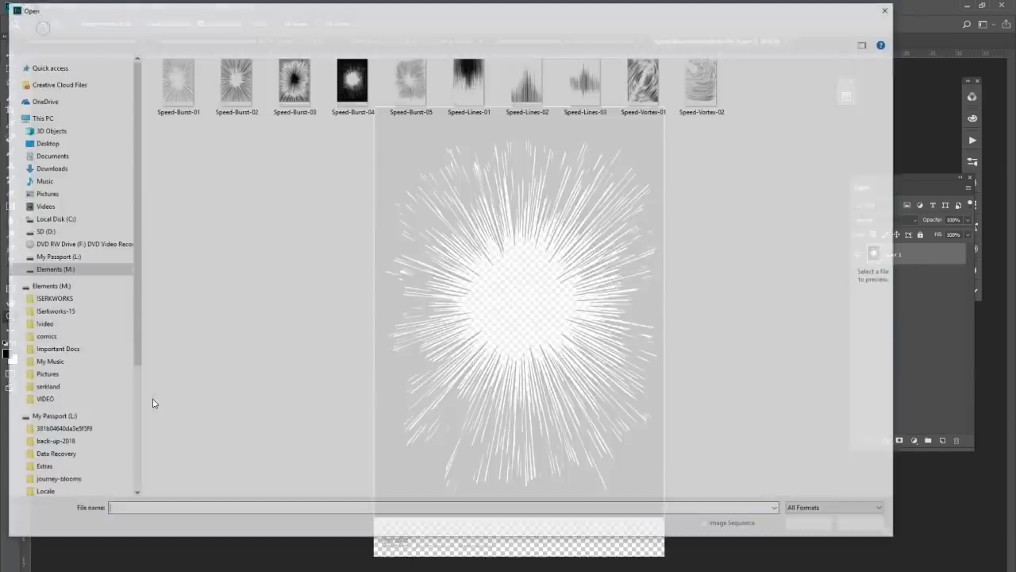
left_click(594, 102)
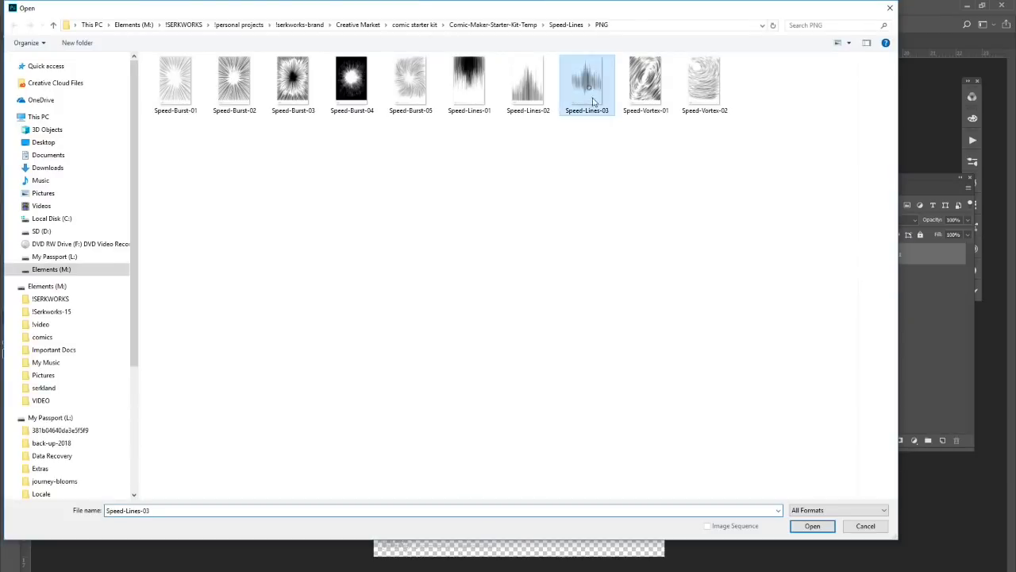
left_click(798, 527)
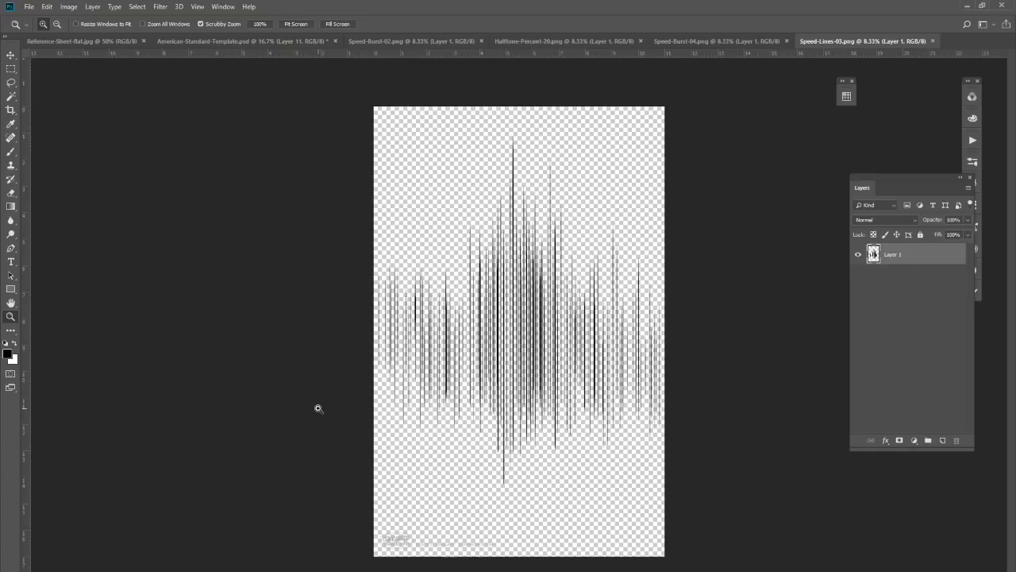
Step: Open the Speed-Burst-05.png image
left_click(28, 7)
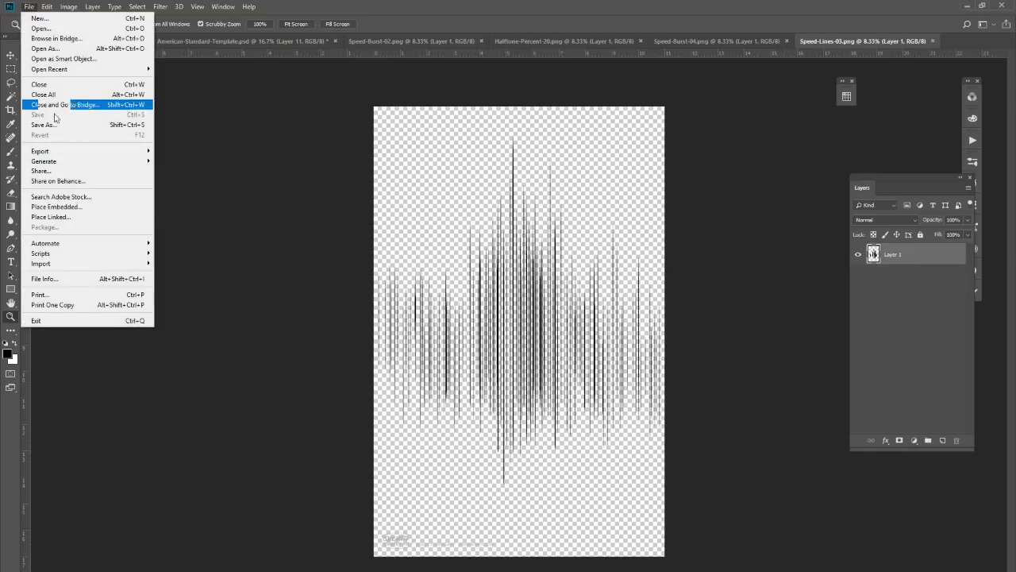
left_click(41, 28)
left_click(410, 82)
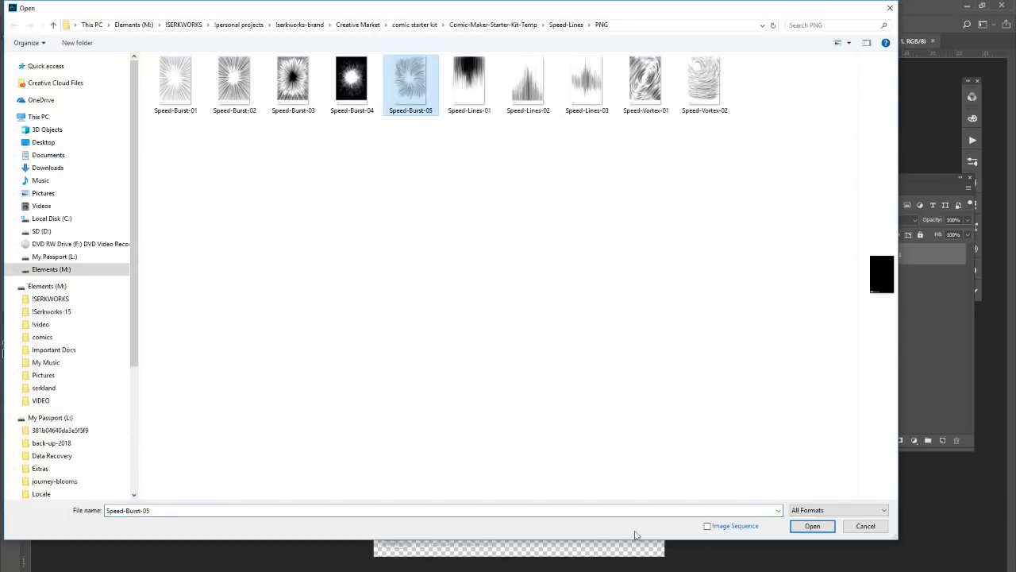
left_click(812, 525)
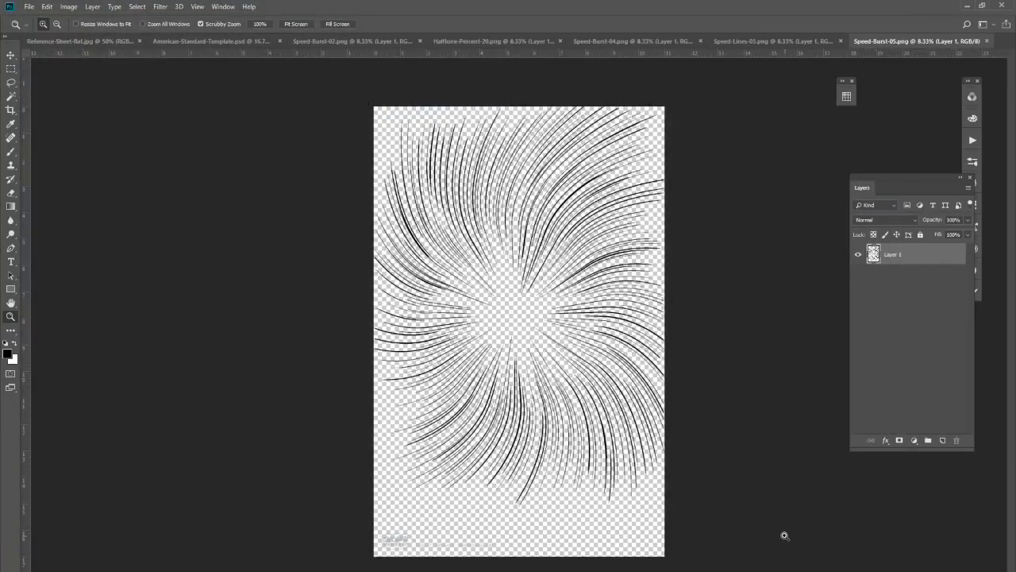